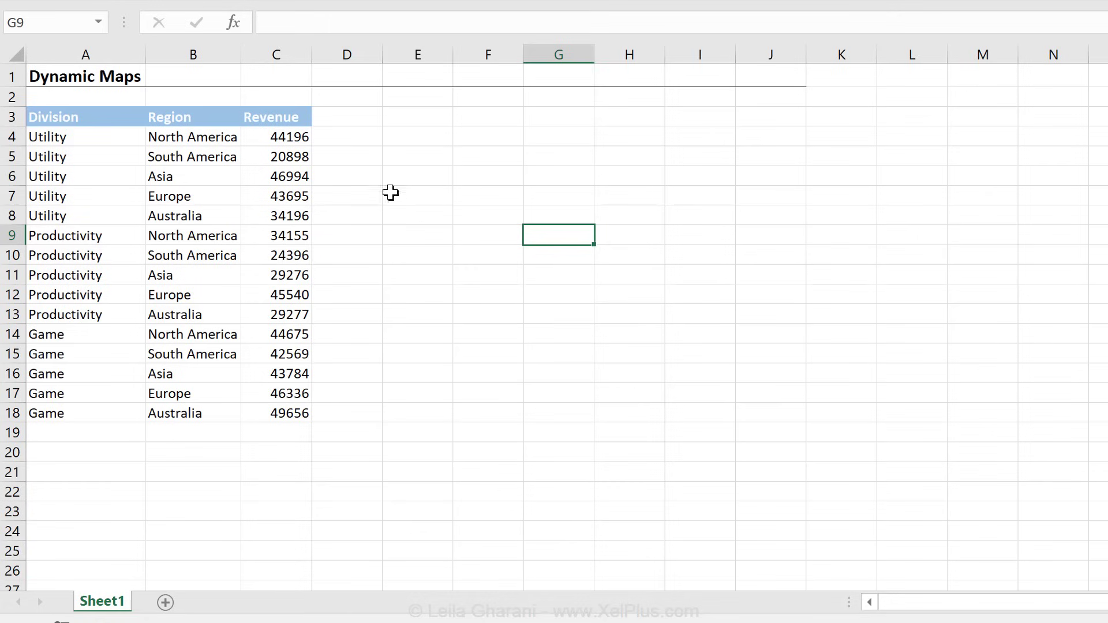
Review the Region and Revenue columns of the Utility division in the data table
drag(274, 137, 282, 196)
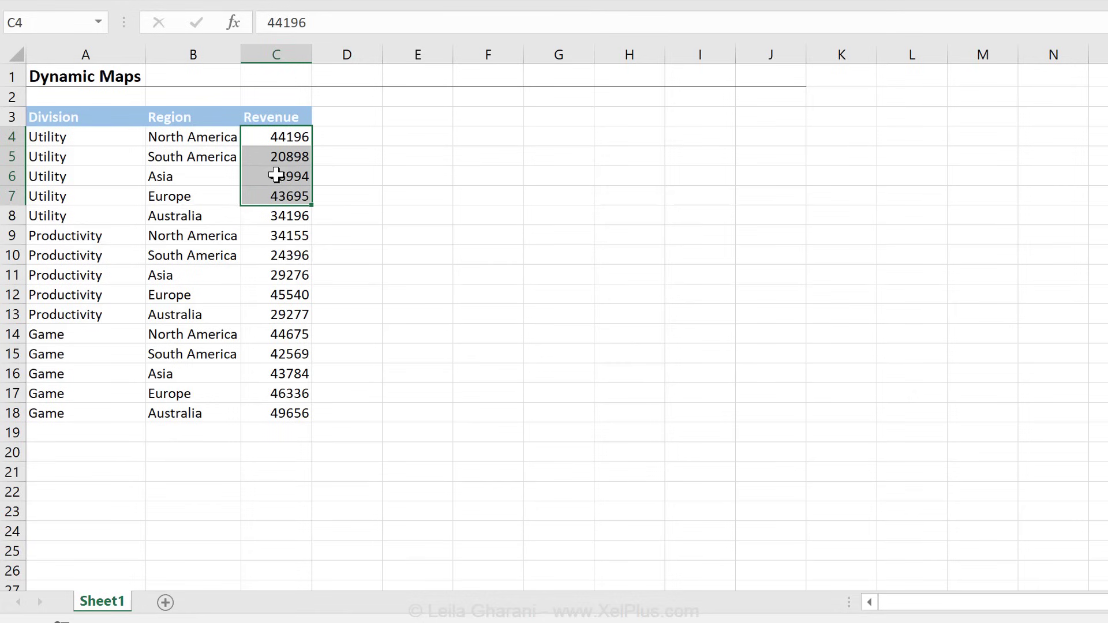
click(183, 138)
drag(163, 193, 217, 213)
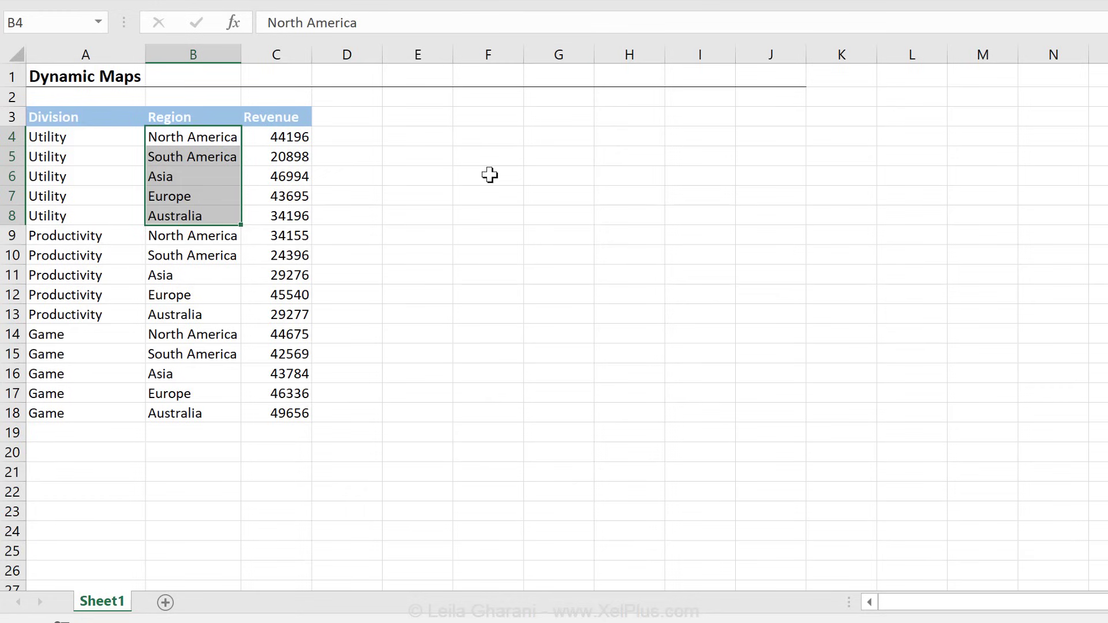
click(295, 117)
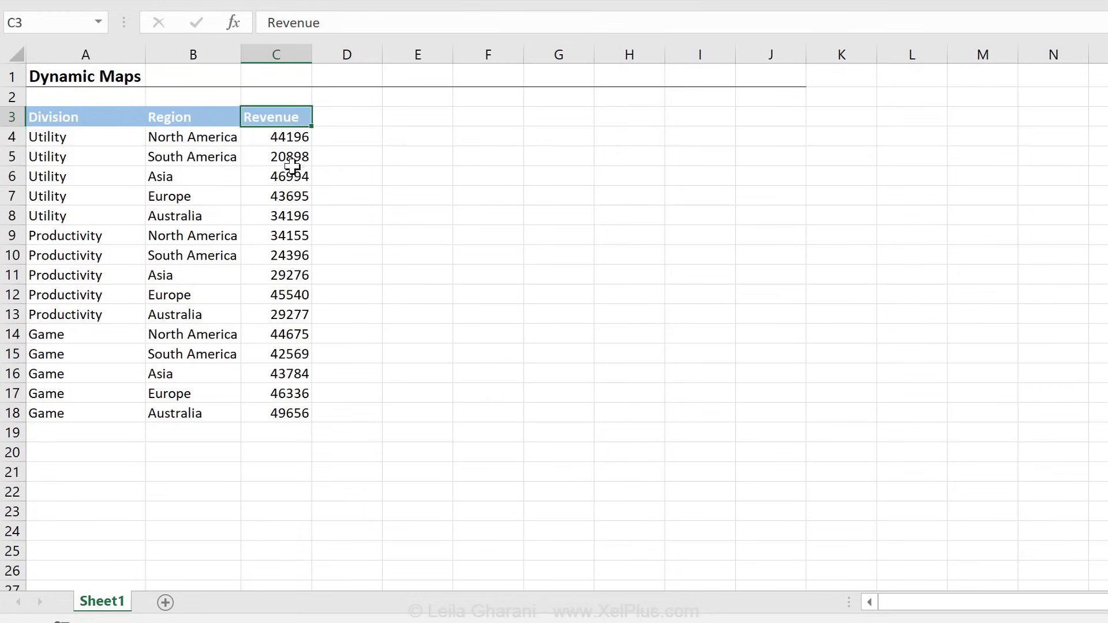
drag(292, 167, 307, 217)
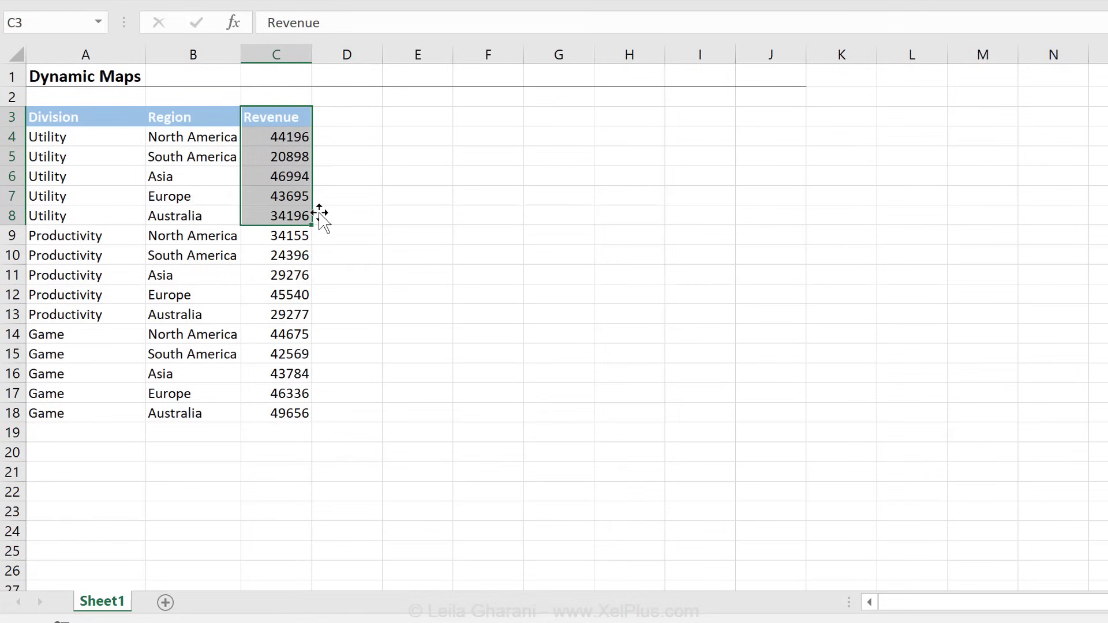
click(429, 199)
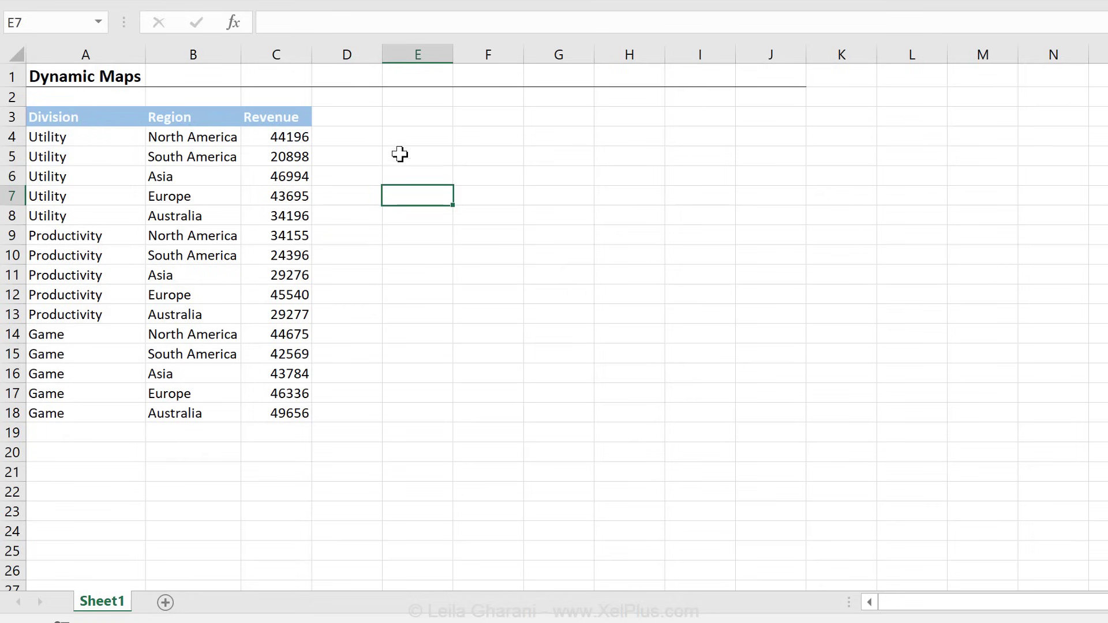
click(215, 155)
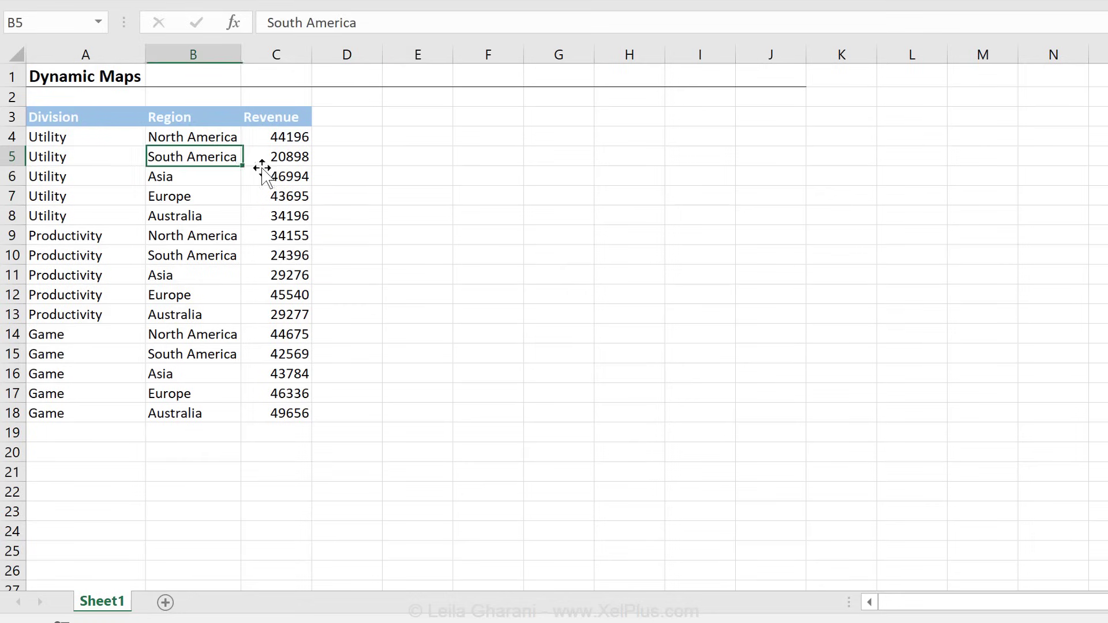
Insert an empty scatter chart from a blank cell and place it beside the data table around columns E to M
click(490, 164)
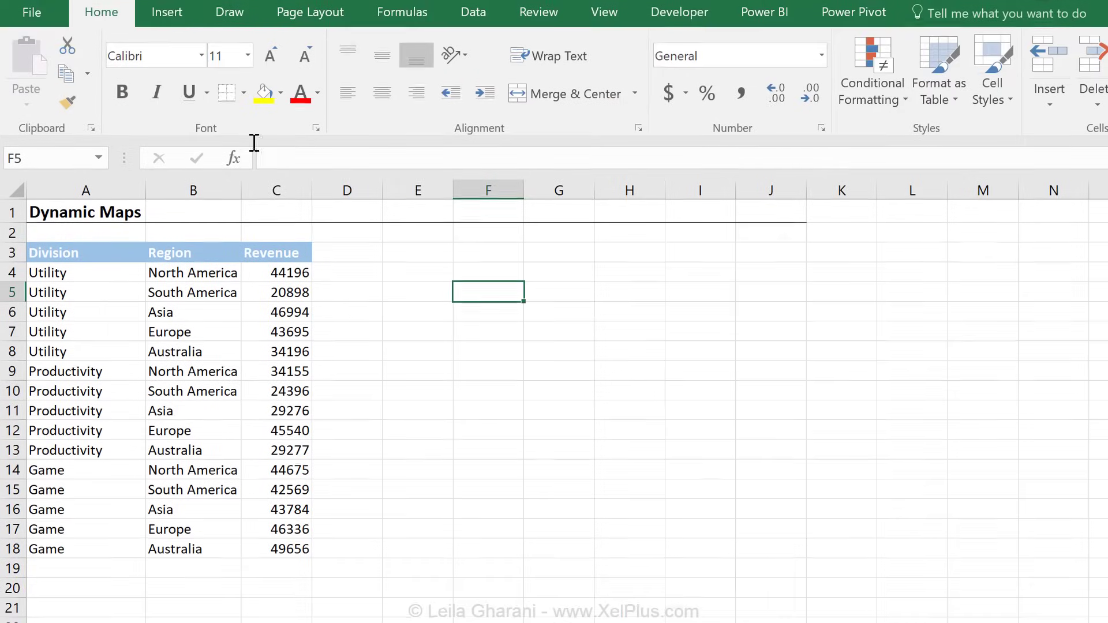
click(171, 19)
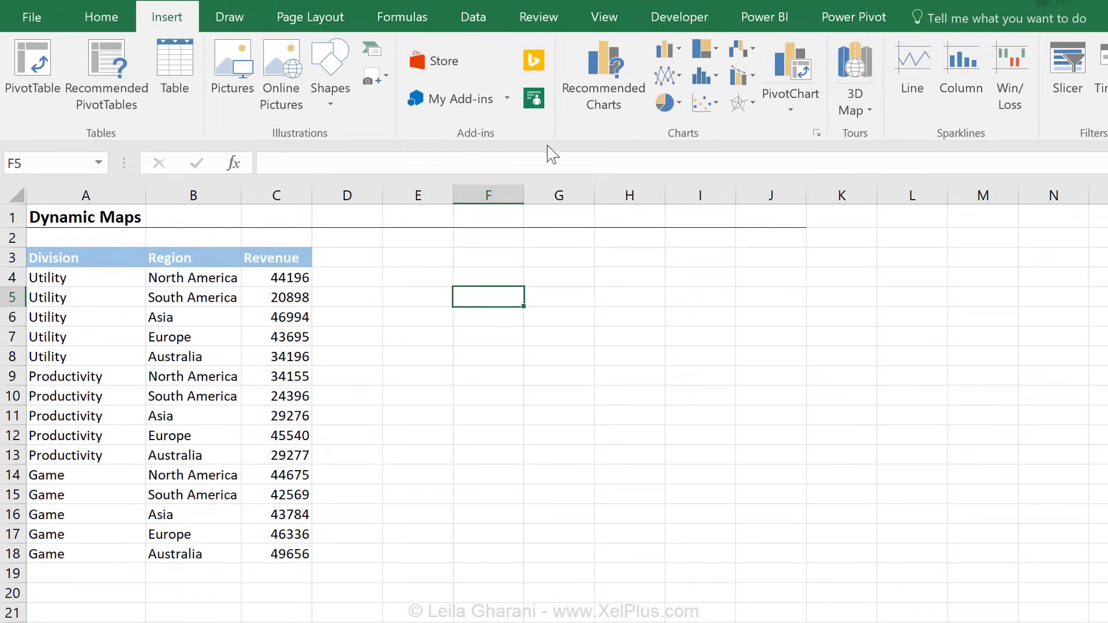
click(705, 104)
click(714, 171)
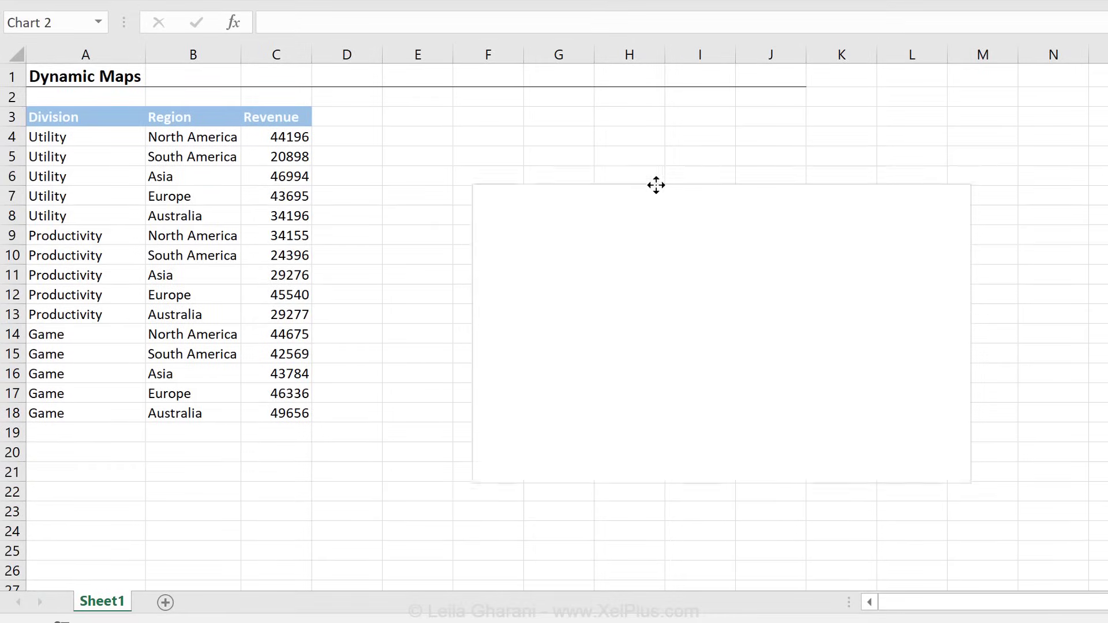
mouse_move(657, 184)
mouse_down()
mouse_move(645, 171)
mouse_move(633, 171)
mouse_move(638, 179)
mouse_up()
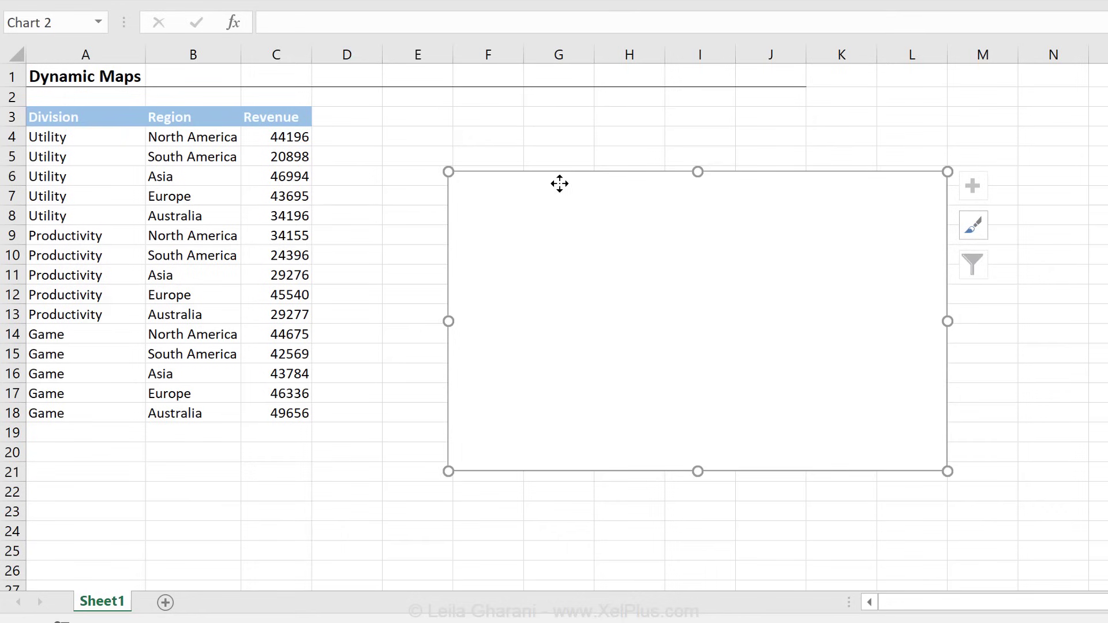
drag(560, 183, 556, 208)
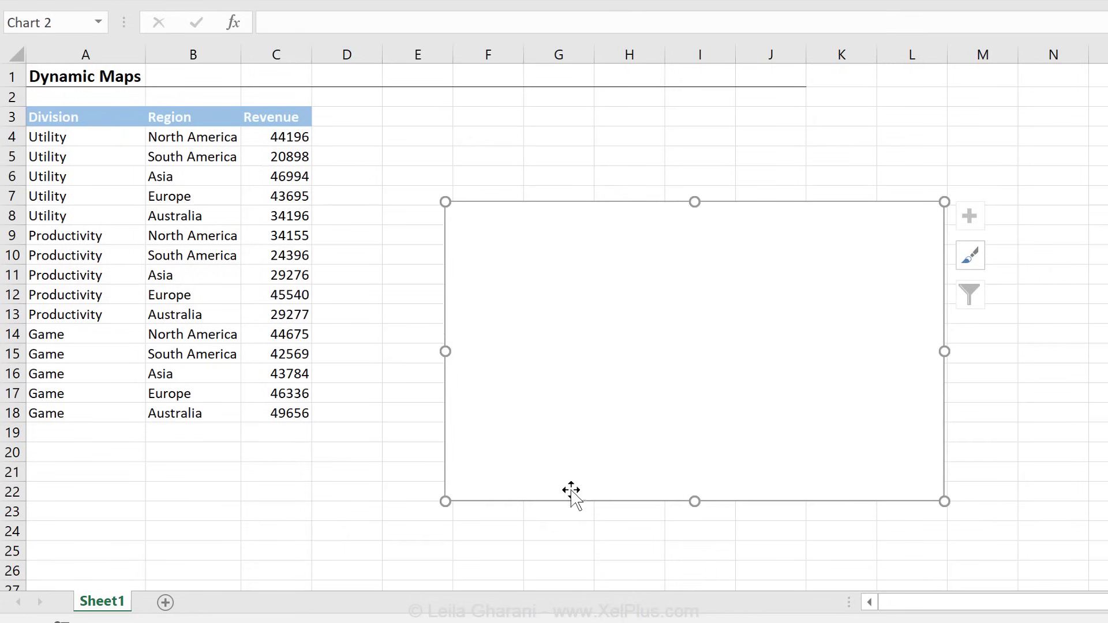
Give the empty chart's area a picture or texture fill
drag(297, 138, 283, 197)
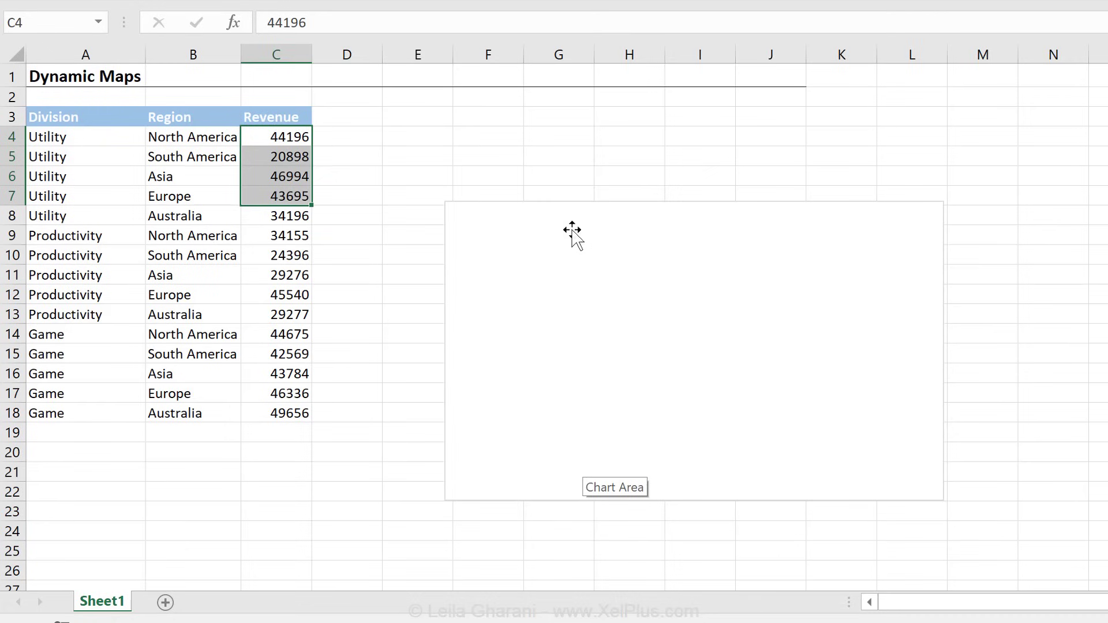
drag(574, 205, 559, 203)
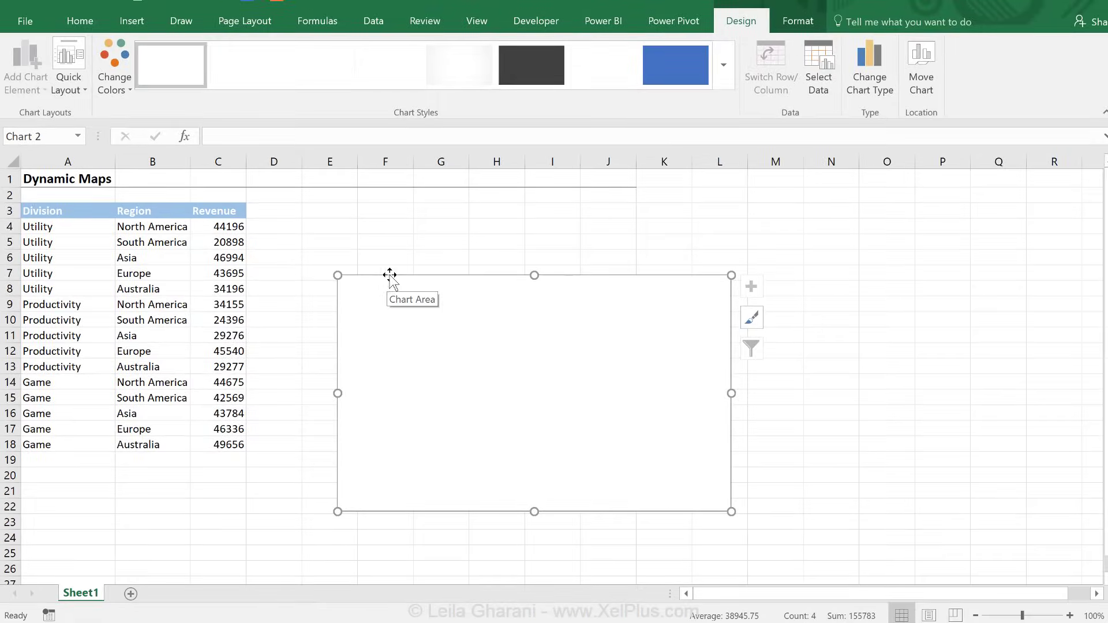
double_click(392, 276)
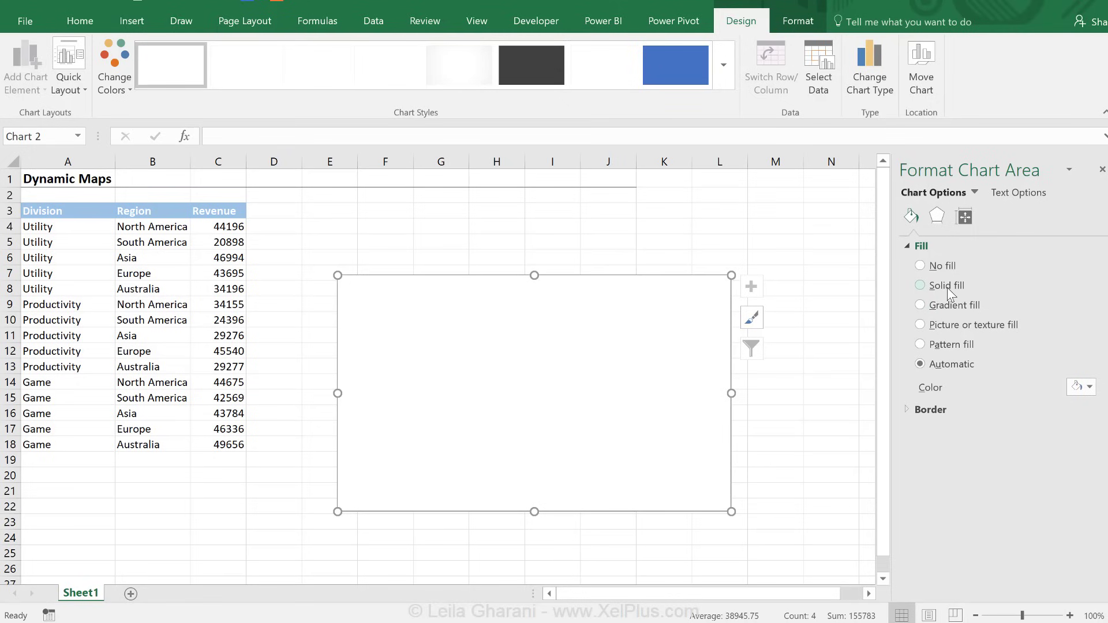
click(946, 326)
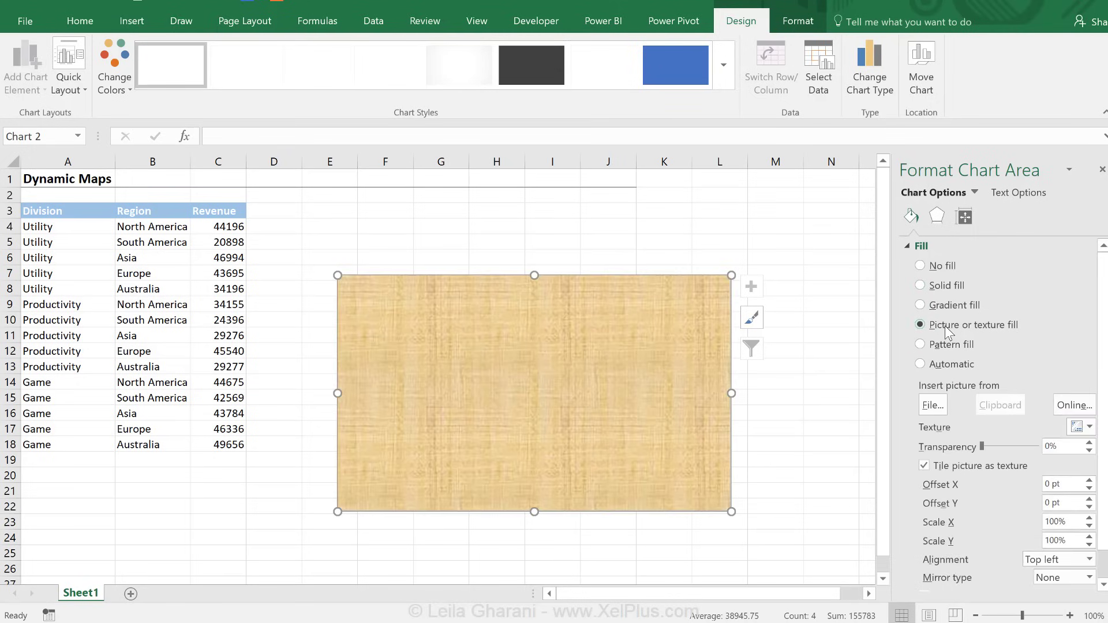
Search Bing online images for "vector map world map blue" as the chart area's fill picture
click(934, 411)
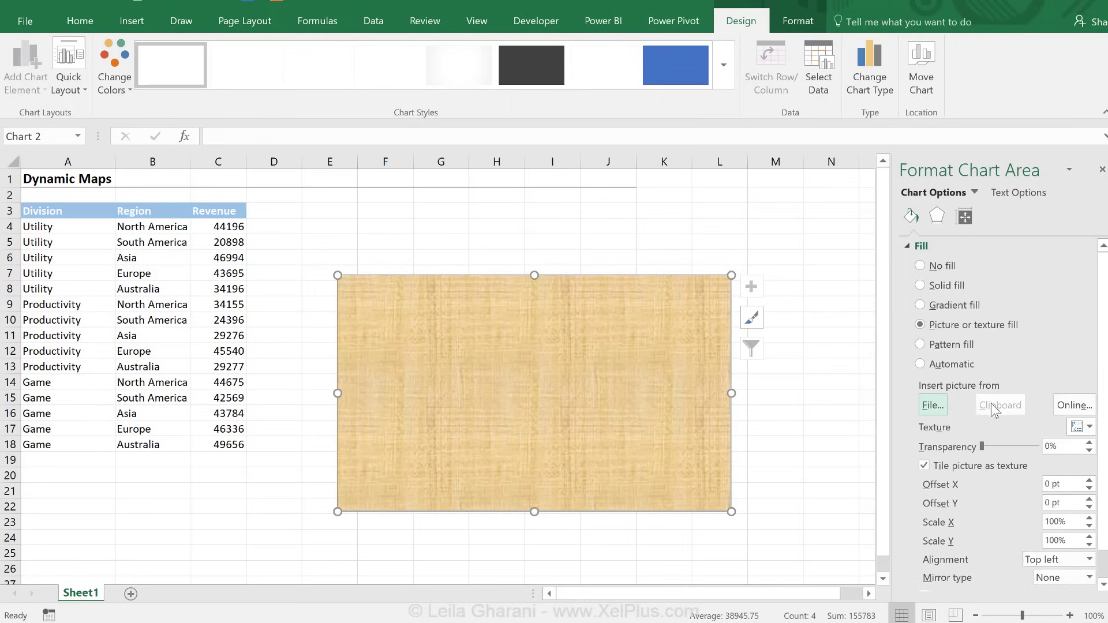
click(1065, 404)
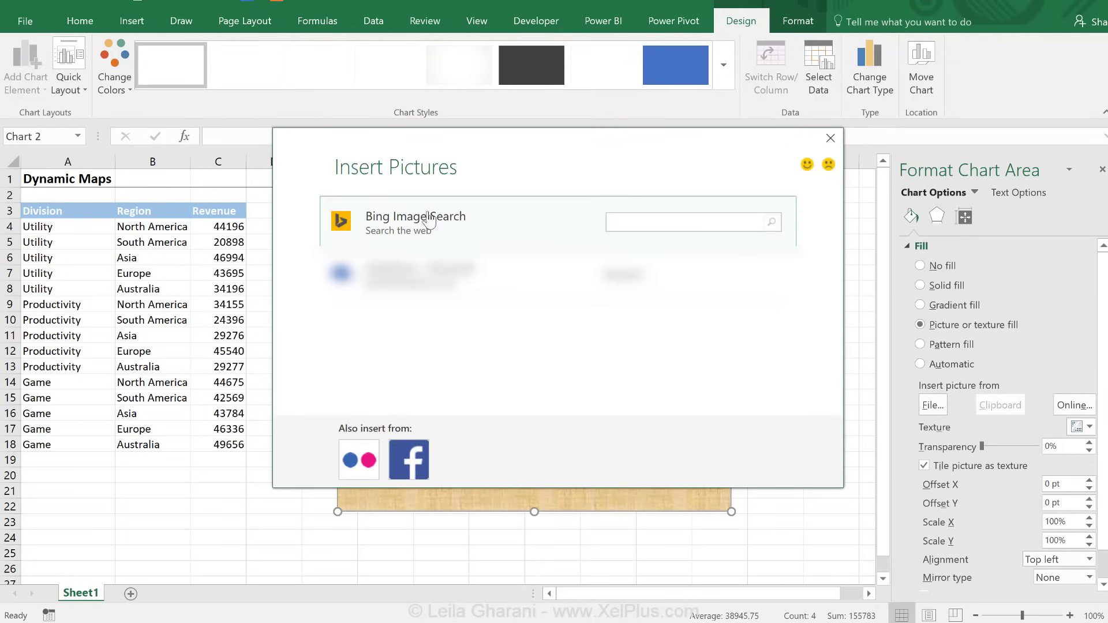
click(632, 231)
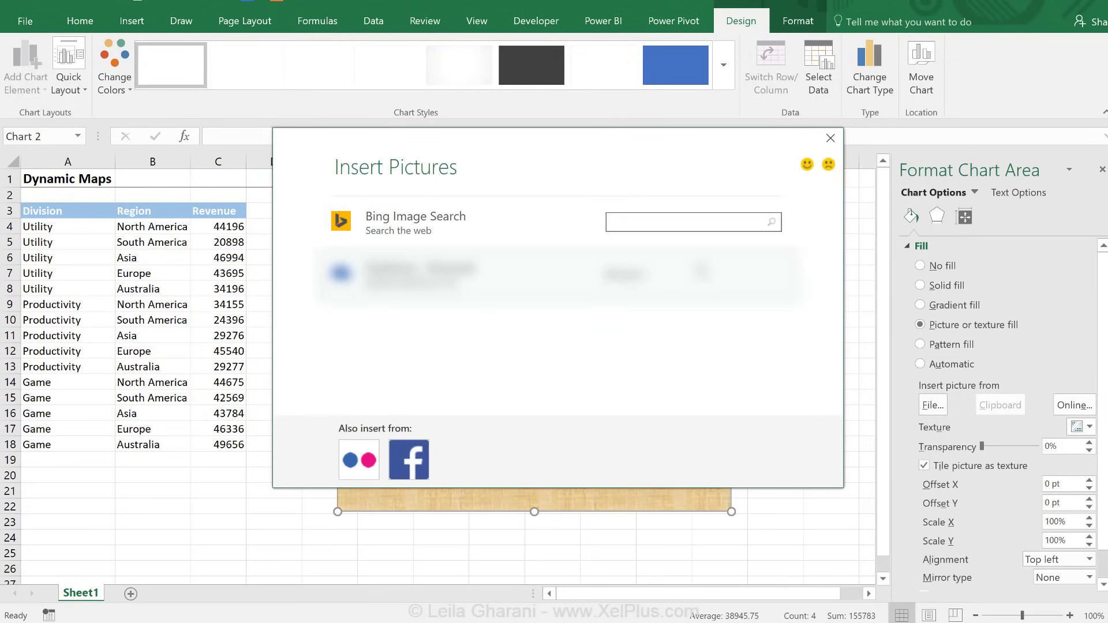
text(vector map world map blu)
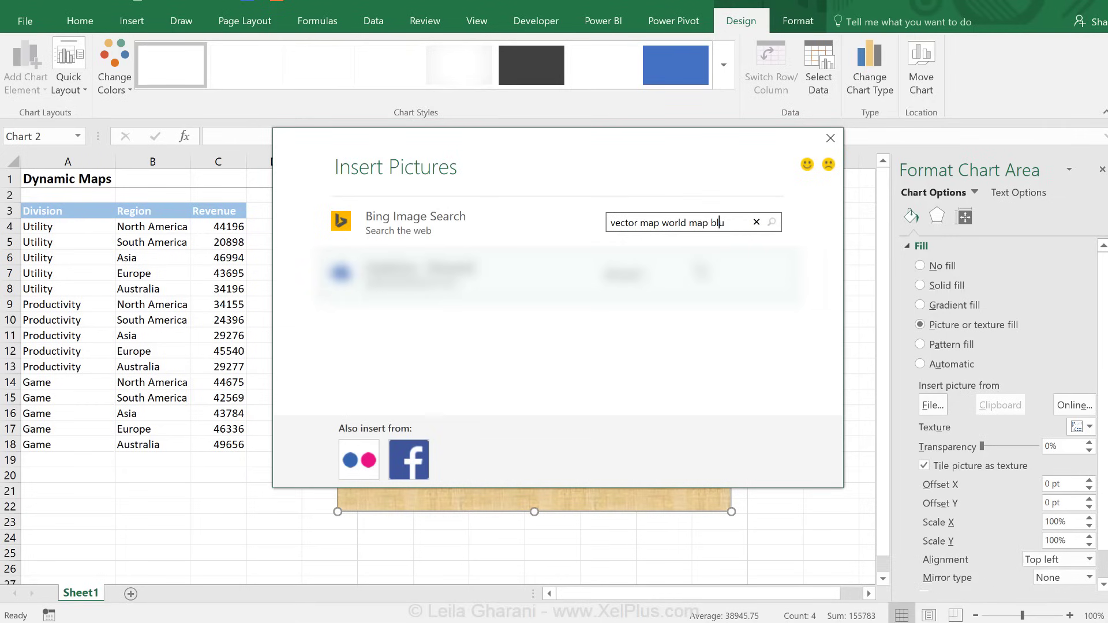
text(e)
key(Return)
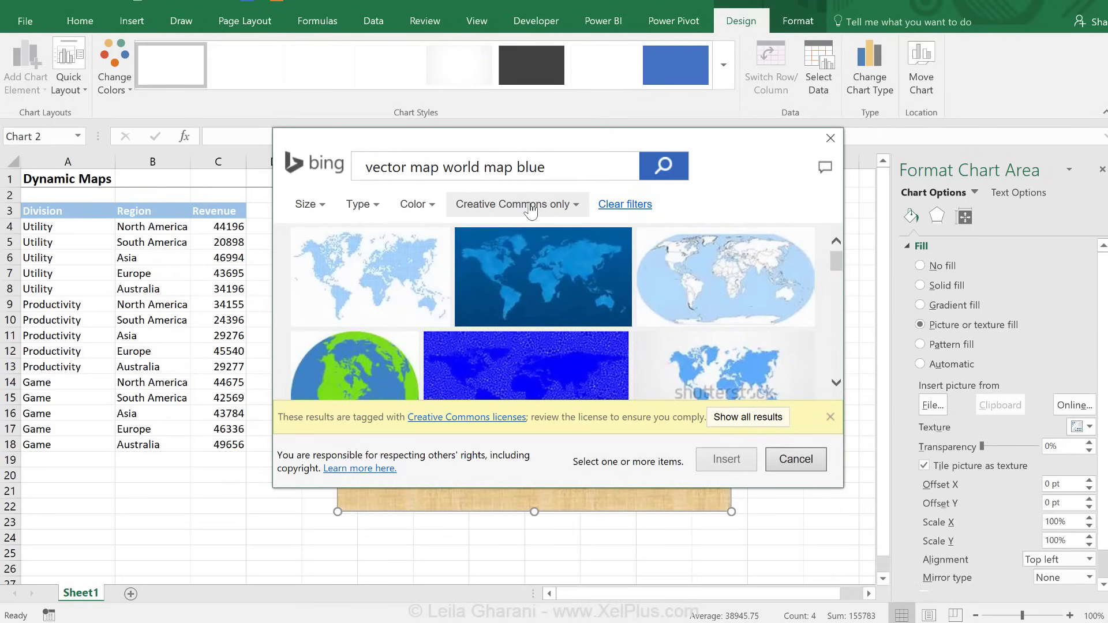
Browse the image results for a blue world map and open the source page of the 1280 x 700 grid-style map
mouse_move(425, 268)
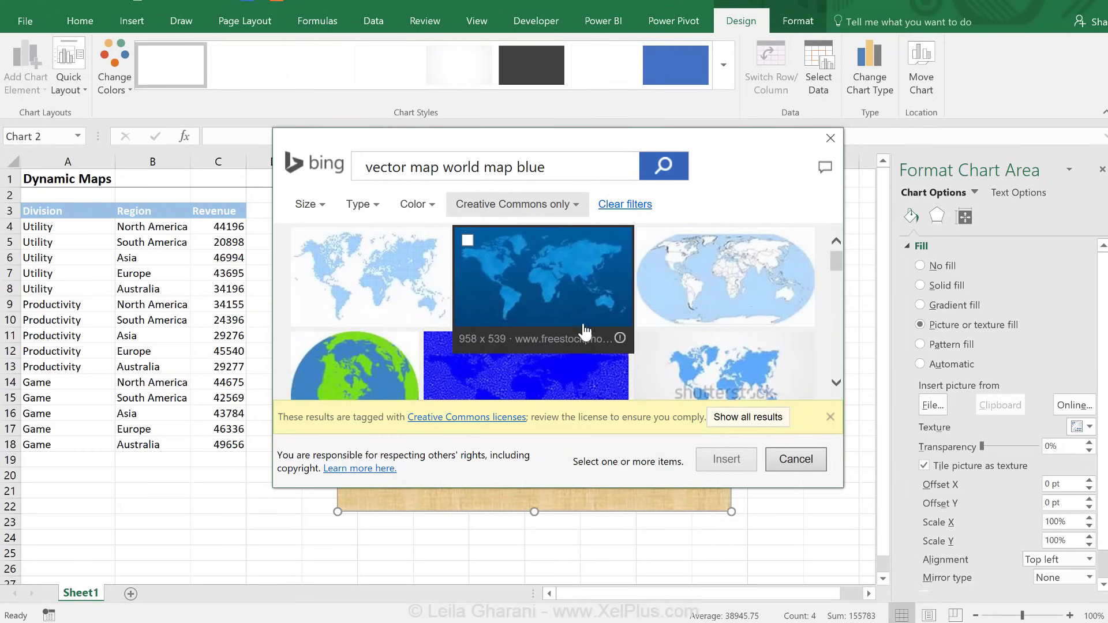
scroll(583, 329, down, 3)
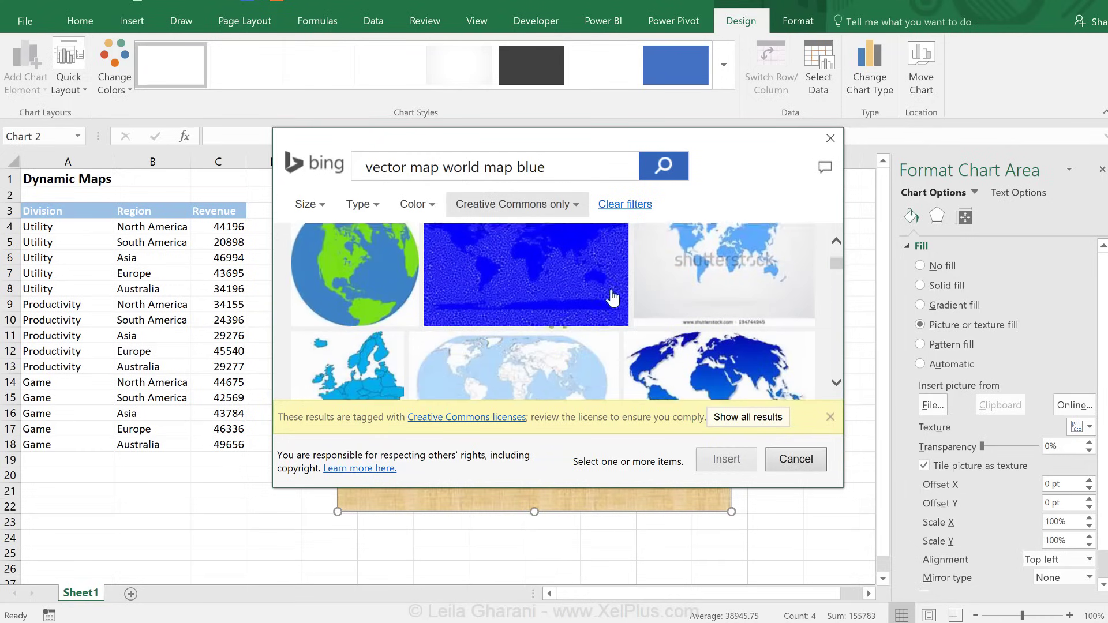
scroll(613, 297, down, 5)
scroll(613, 295, down, 8)
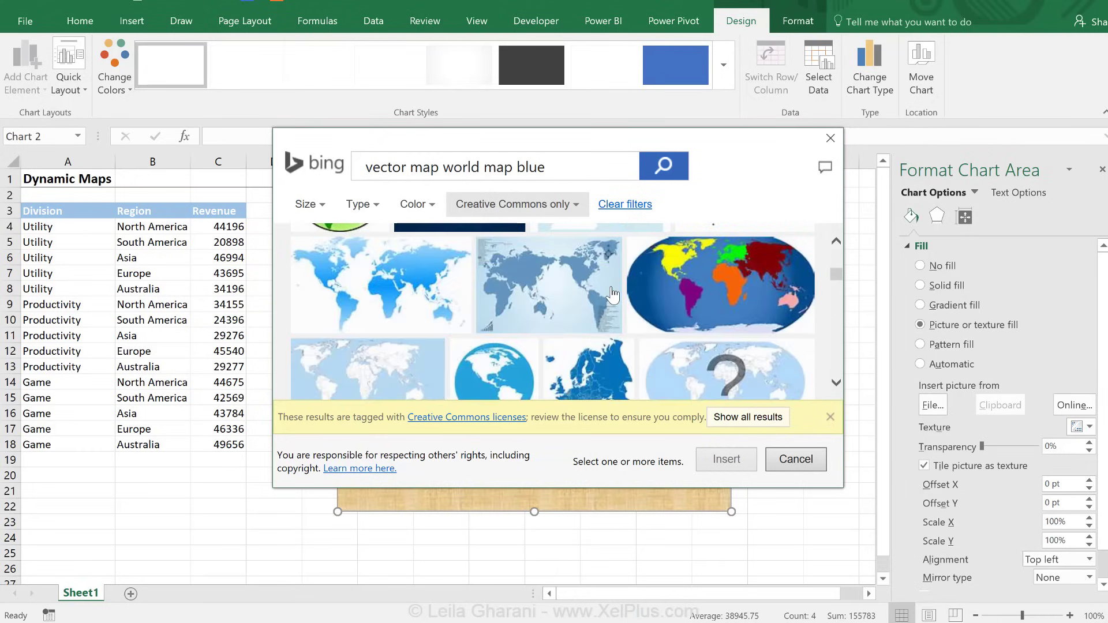
scroll(613, 296, down, 4)
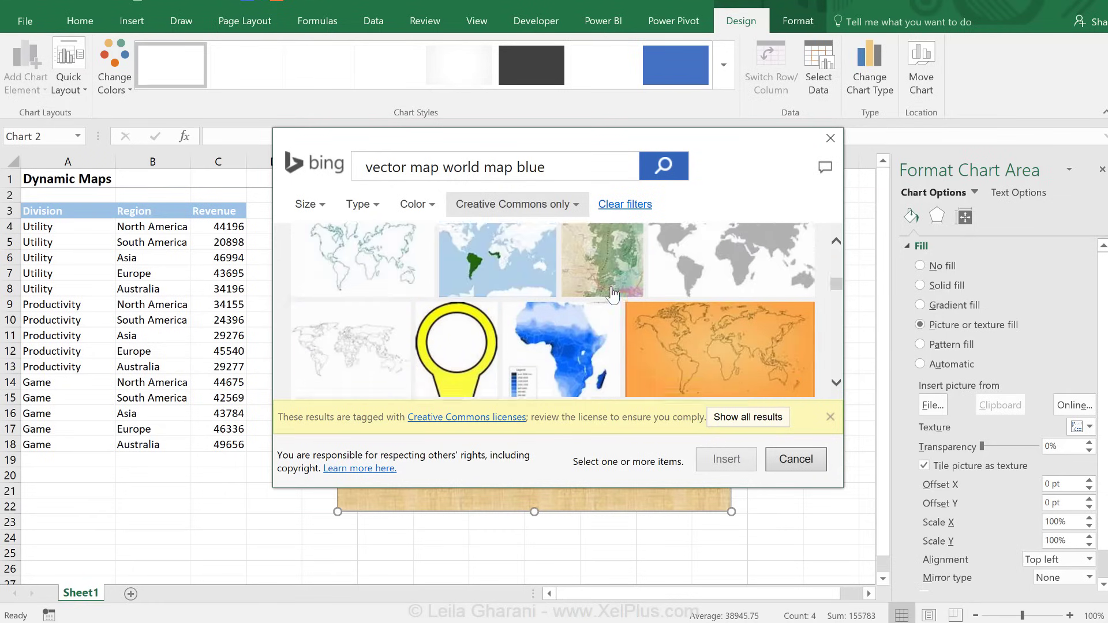
mouse_move(557, 323)
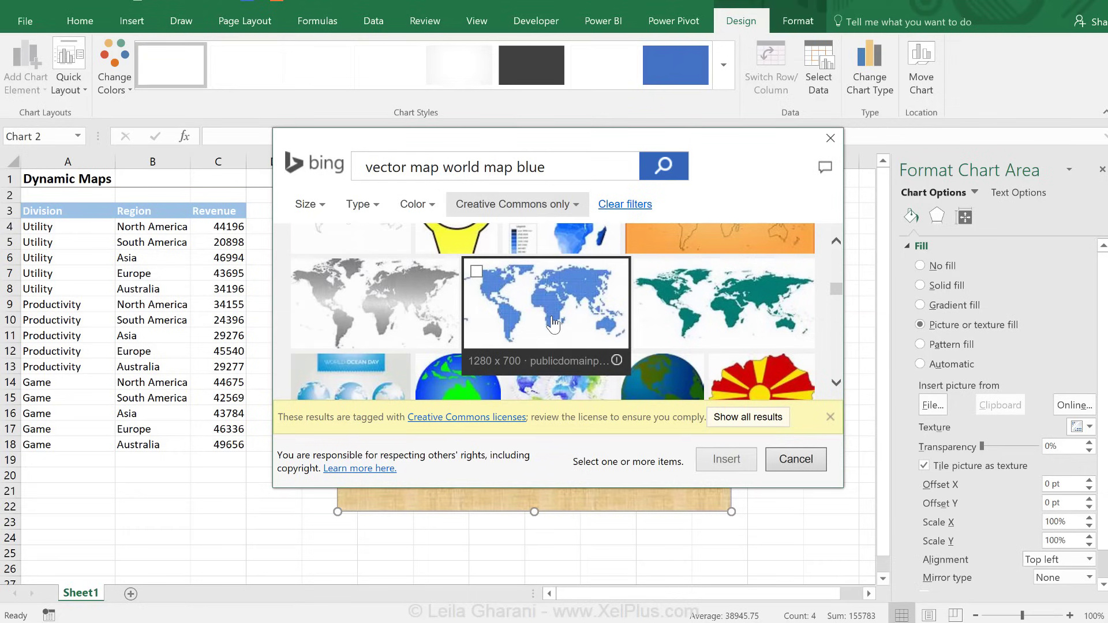
click(565, 362)
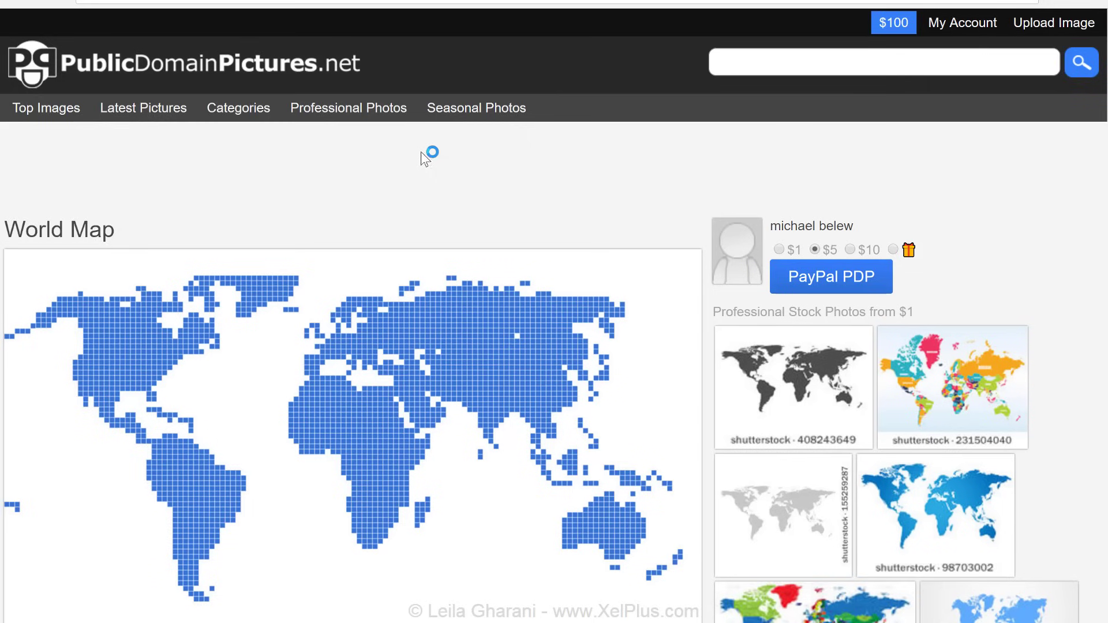
Check the license terms of the World Map image through the license link on its source page
scroll(370, 222, down, 2)
scroll(370, 222, down, 6)
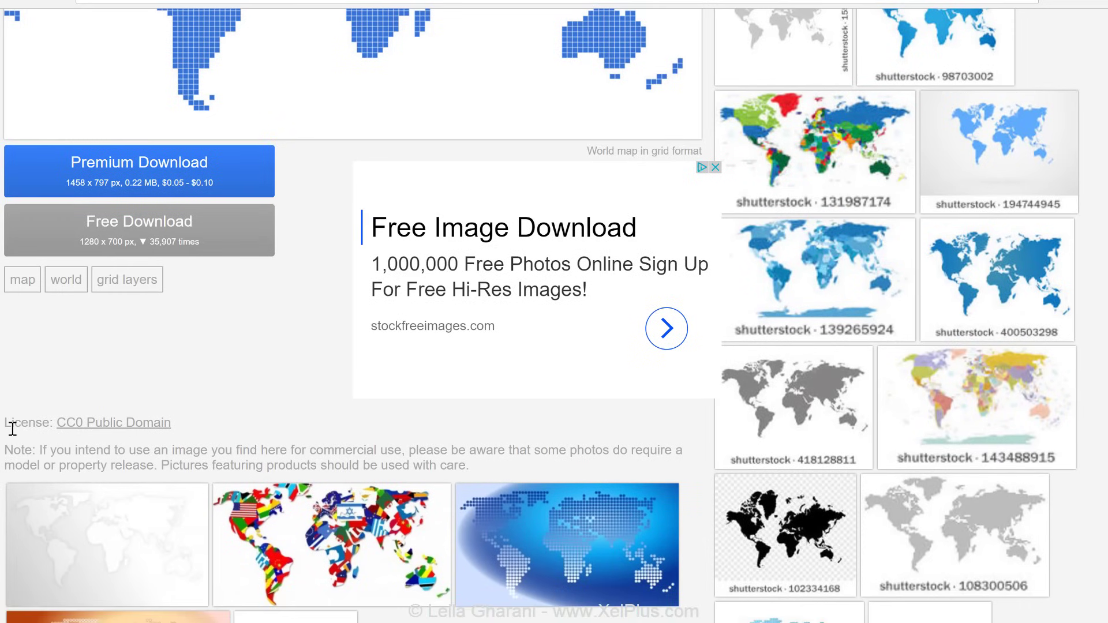
right_click(117, 423)
click(191, 434)
key(ctrl+Tab)
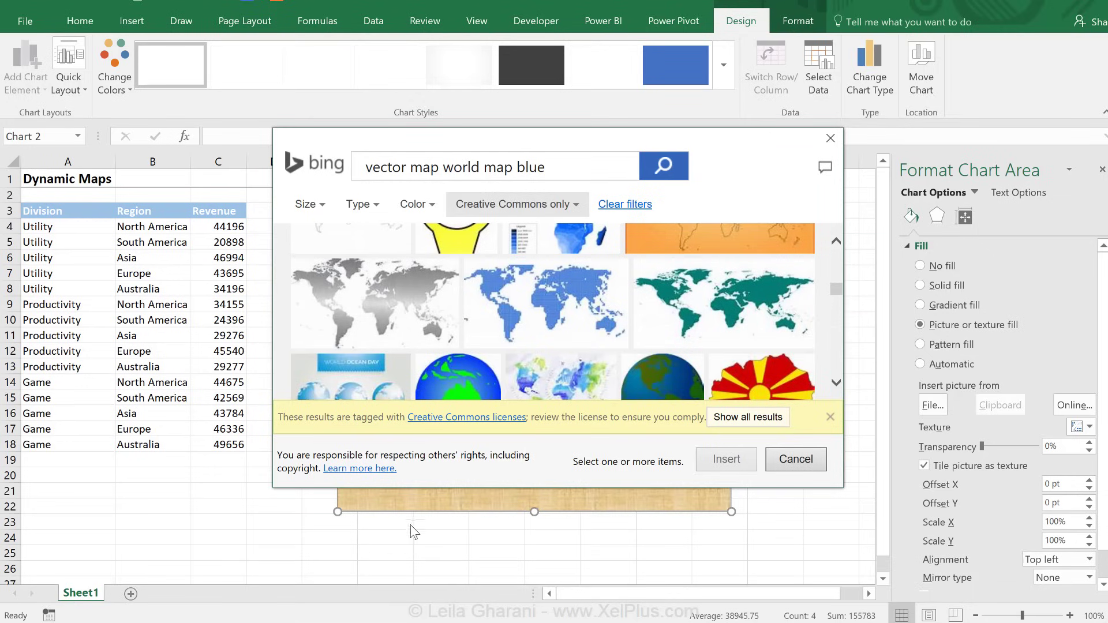
Fill the chart area with the 1280 x 700 blue grid-style world map and hide the worksheet gridlines
click(574, 311)
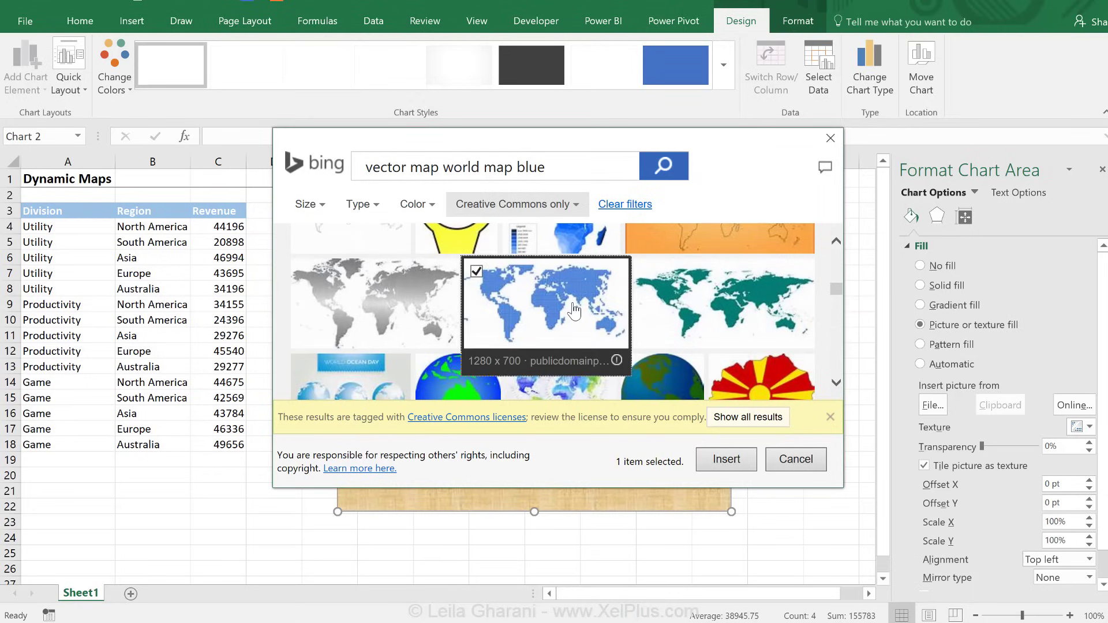
click(728, 463)
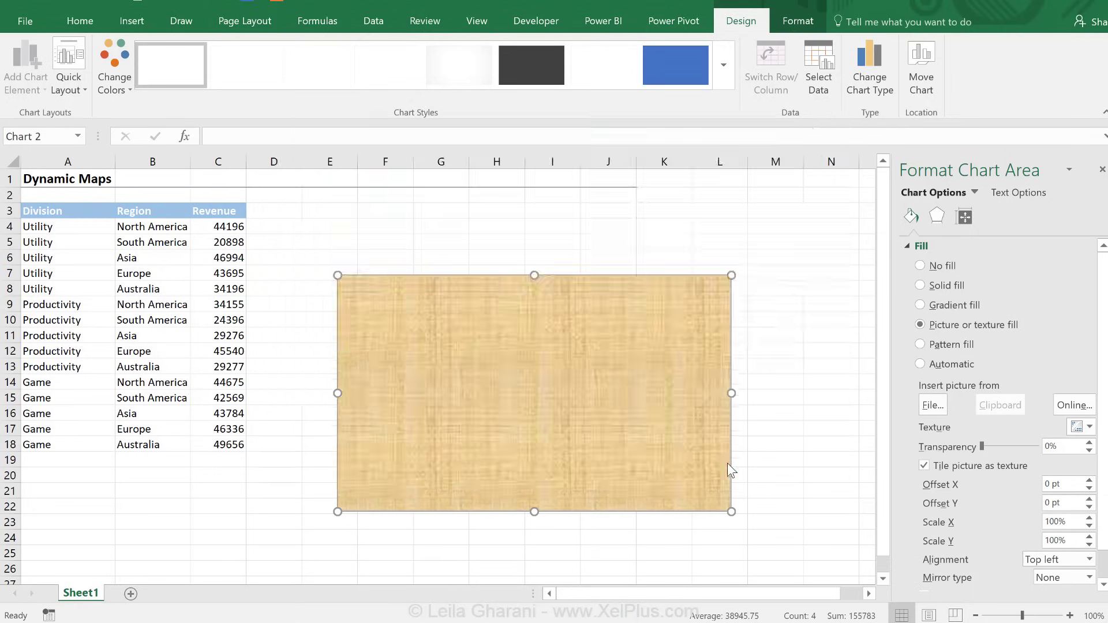
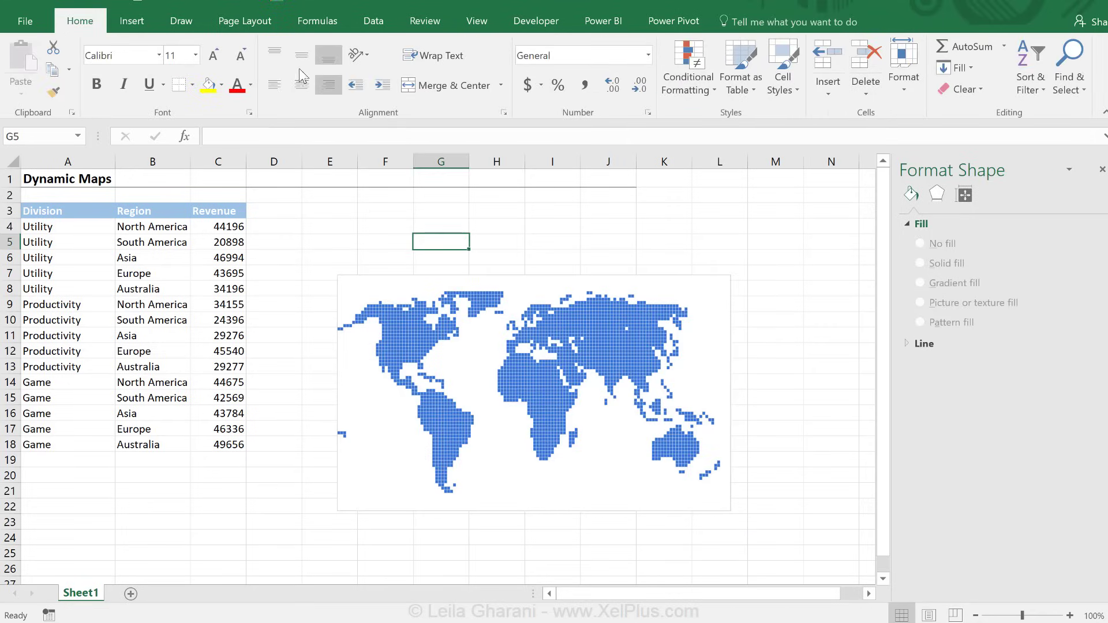
click(474, 21)
click(196, 87)
Lock the map chart's aspect ratio and set it not to move or size with cells
click(532, 279)
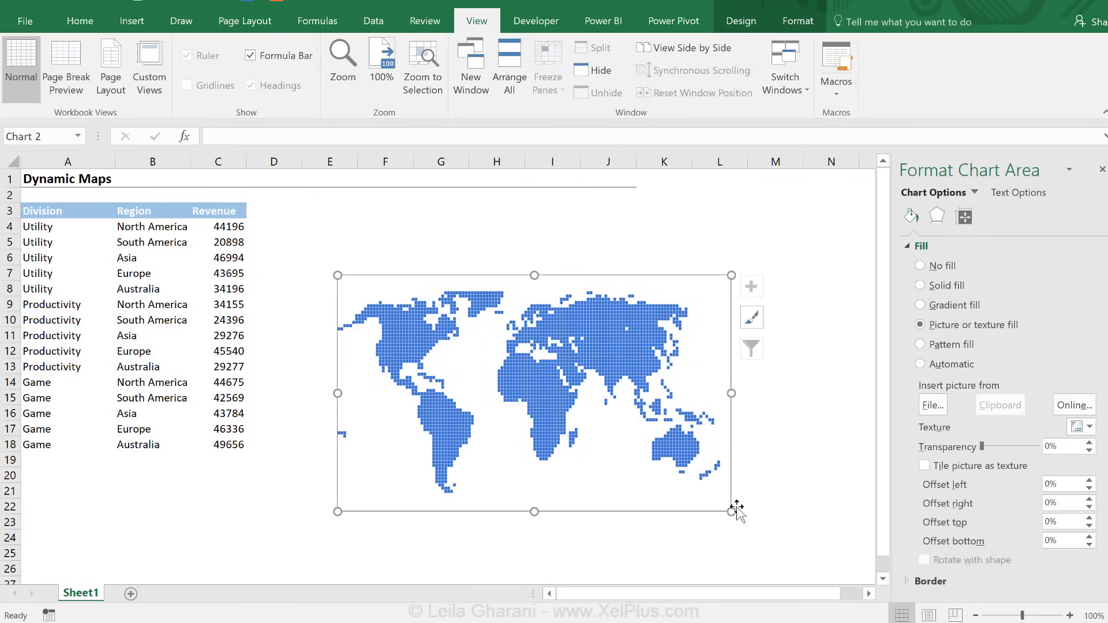
drag(733, 509, 763, 538)
click(685, 279)
click(965, 217)
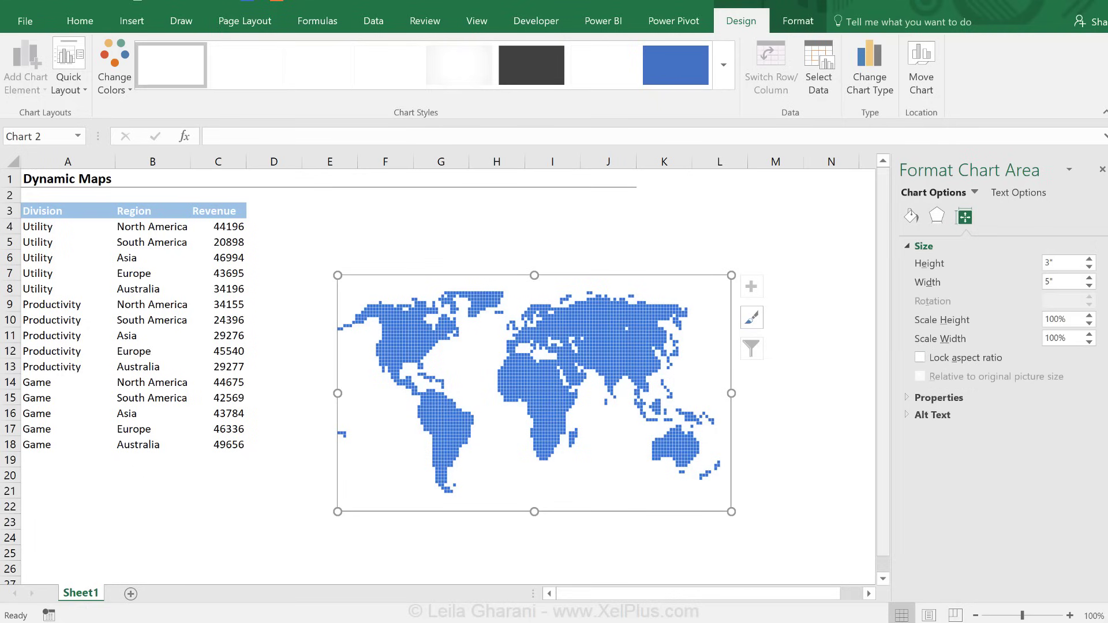
click(920, 358)
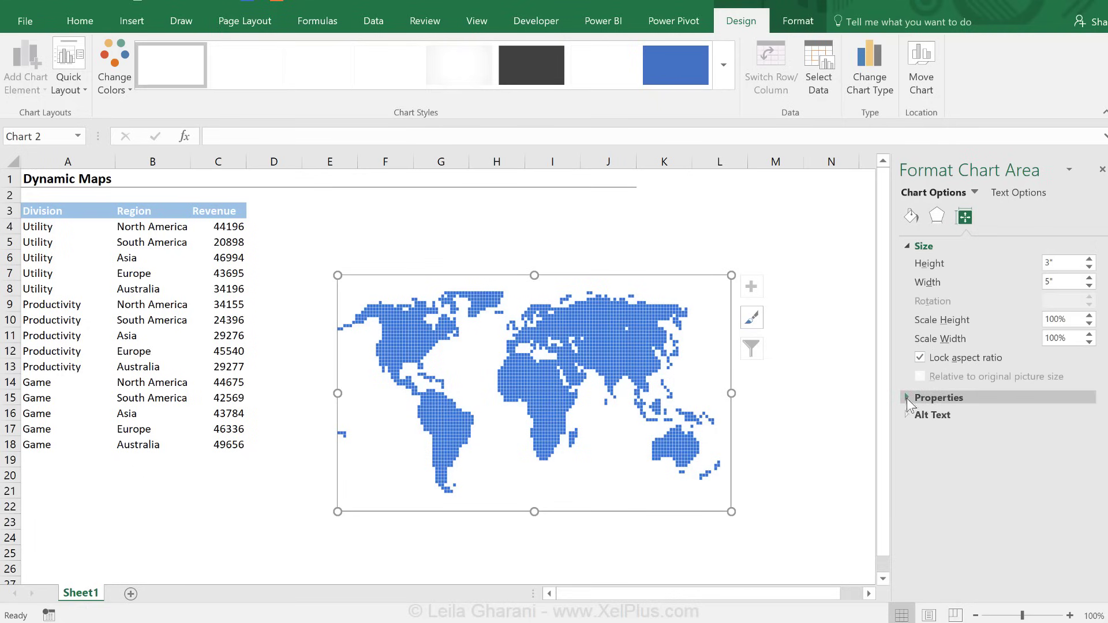
click(940, 398)
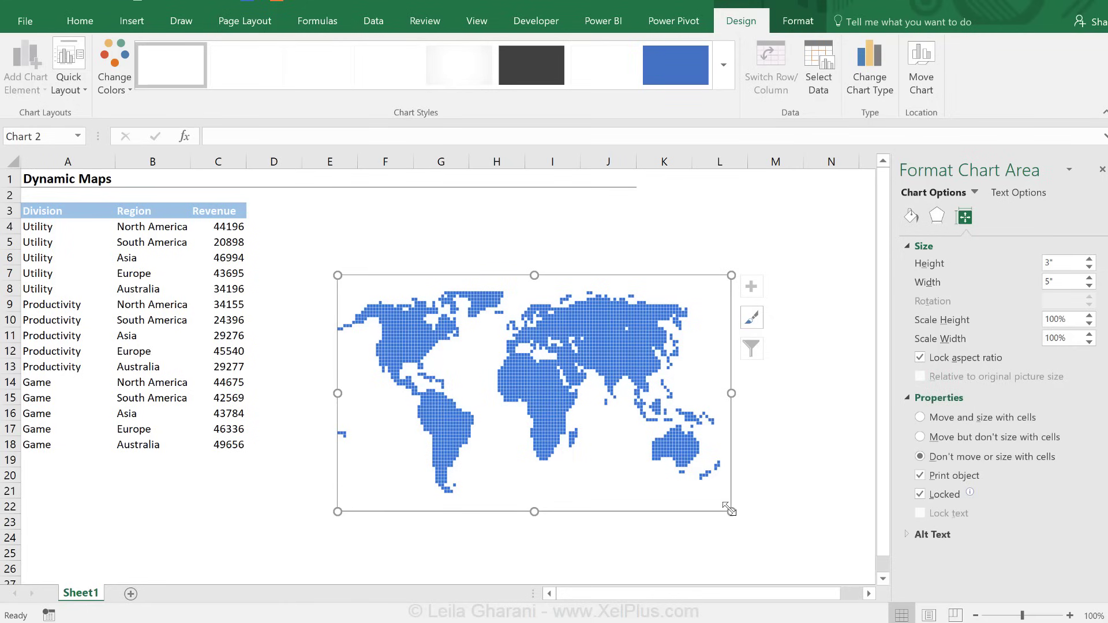
Enlarge the map chart proportionally and remove the outline around its chart area
drag(729, 510, 770, 546)
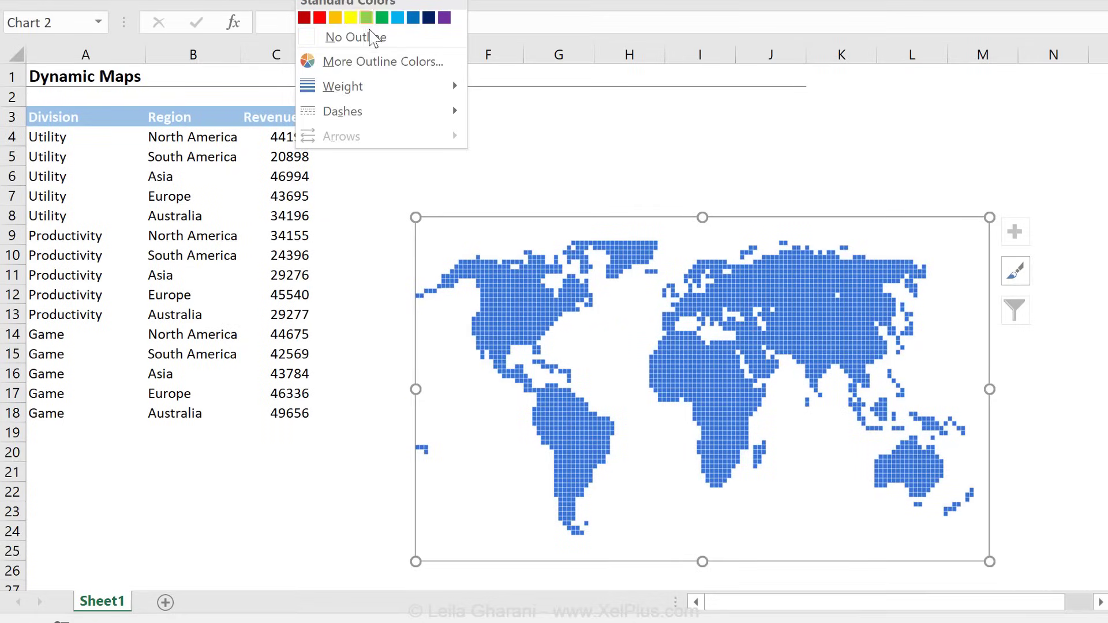
click(370, 39)
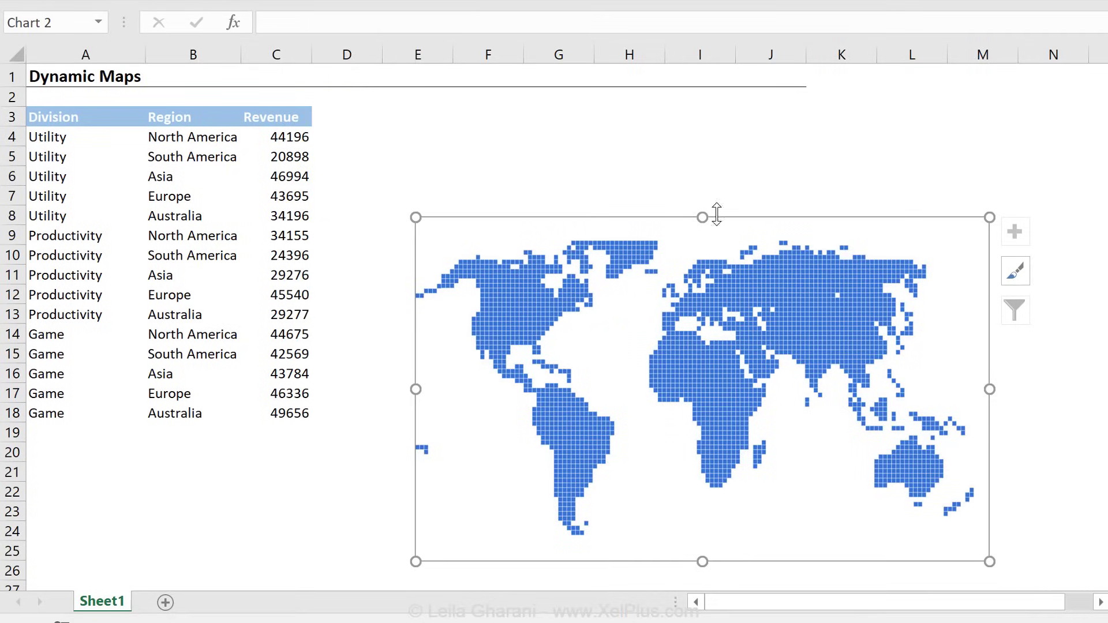
click(1038, 364)
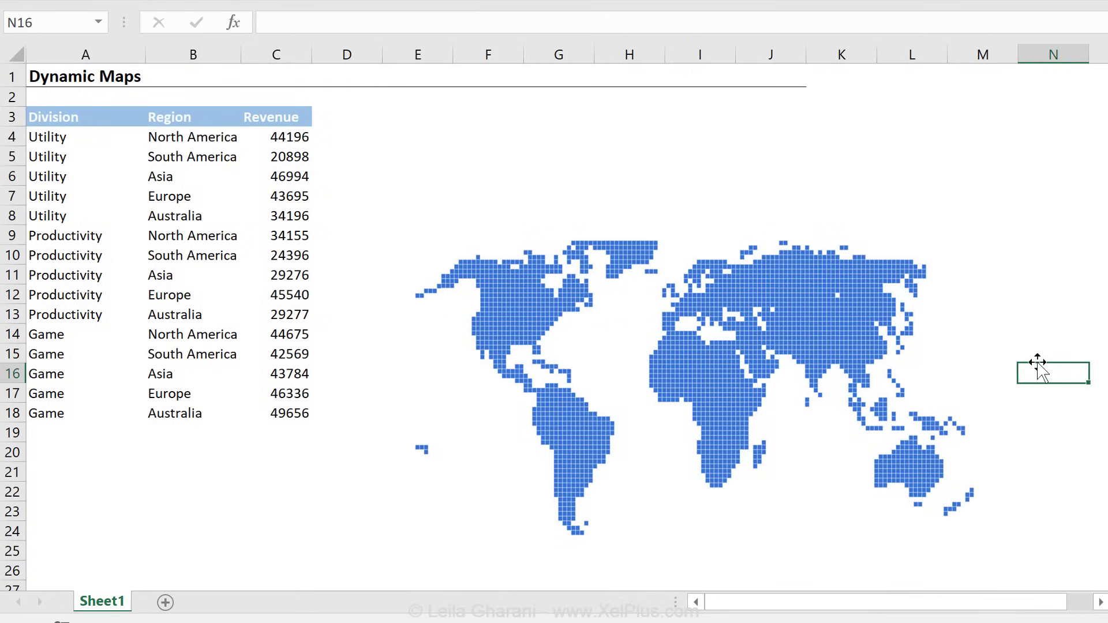
Set the transparency of the chart area's map picture fill to 70%
click(868, 309)
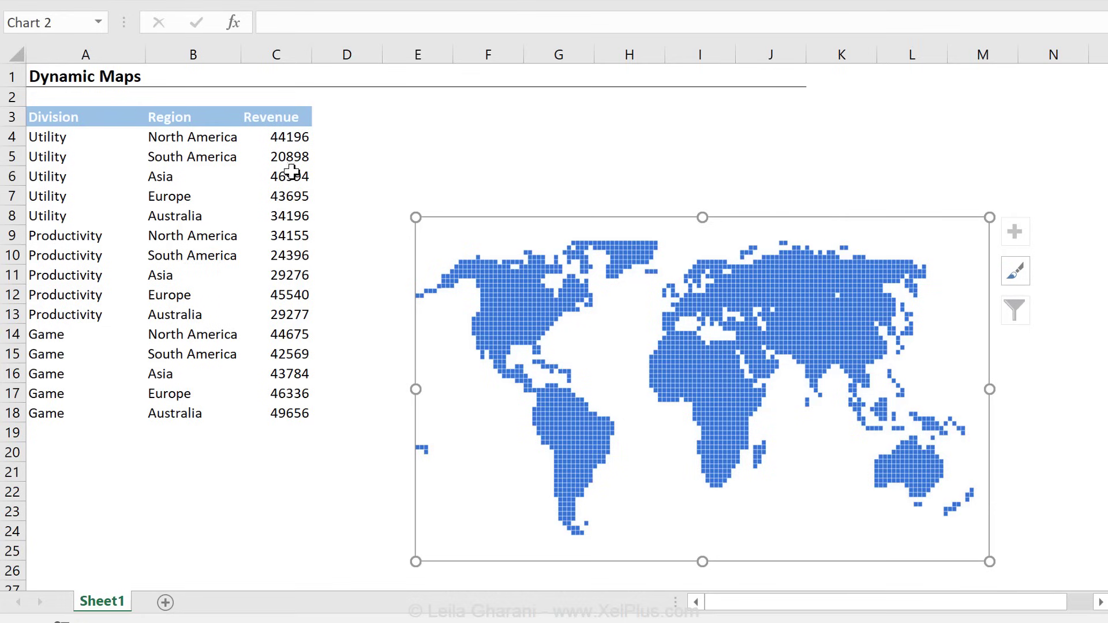
double_click(834, 218)
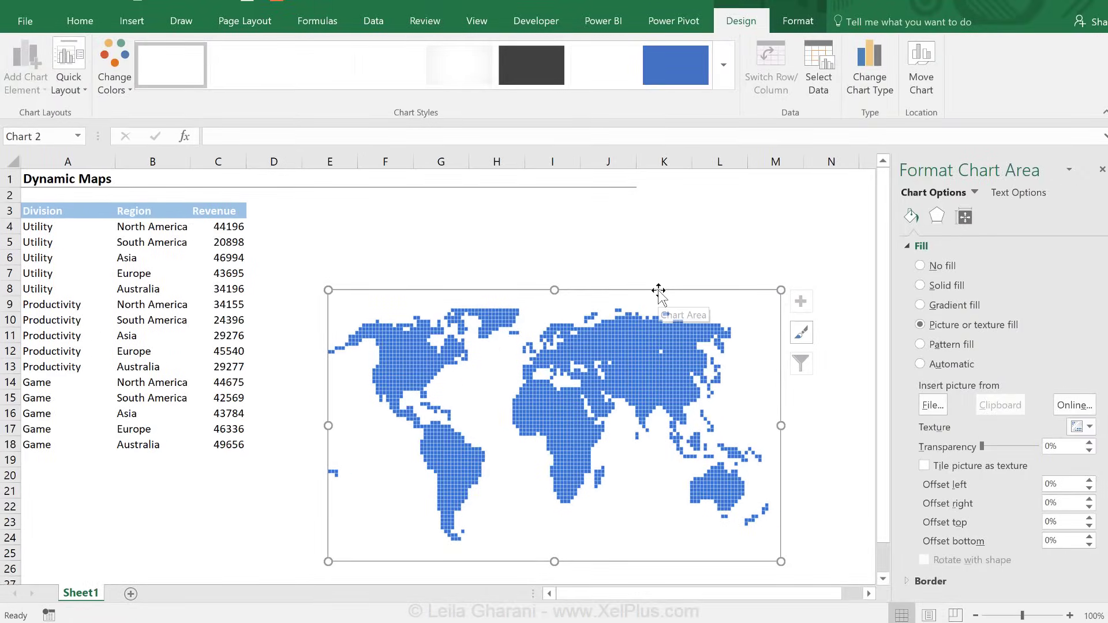
drag(982, 446, 1020, 450)
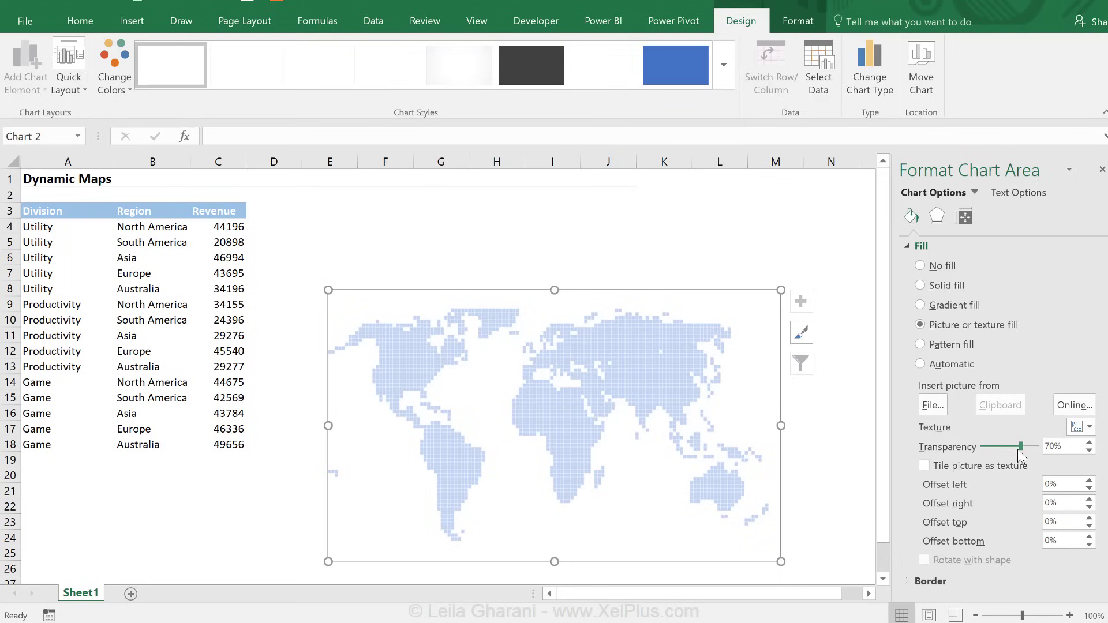
click(854, 414)
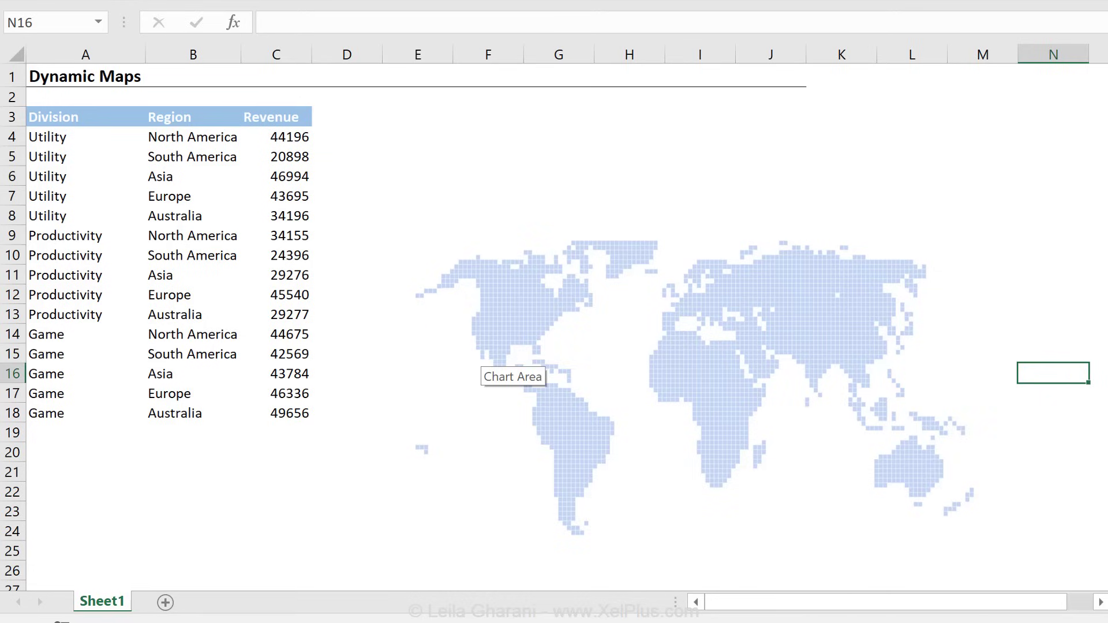
Enter the label "data prep." in F2 and the column headers x and y in F3 and G3
click(483, 119)
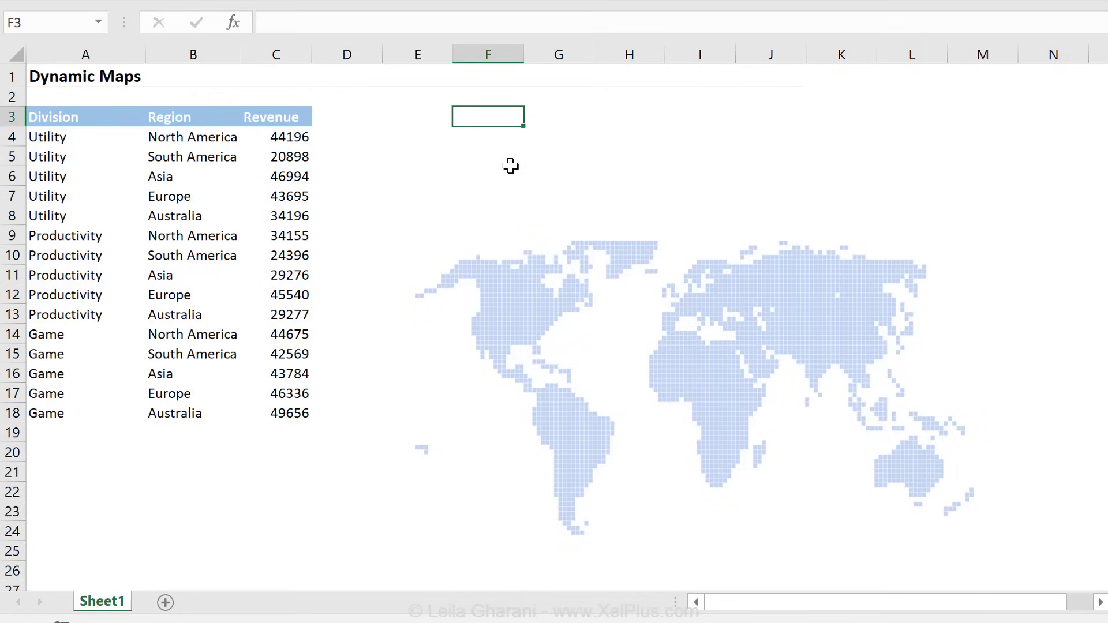
key(Up)
text(data)
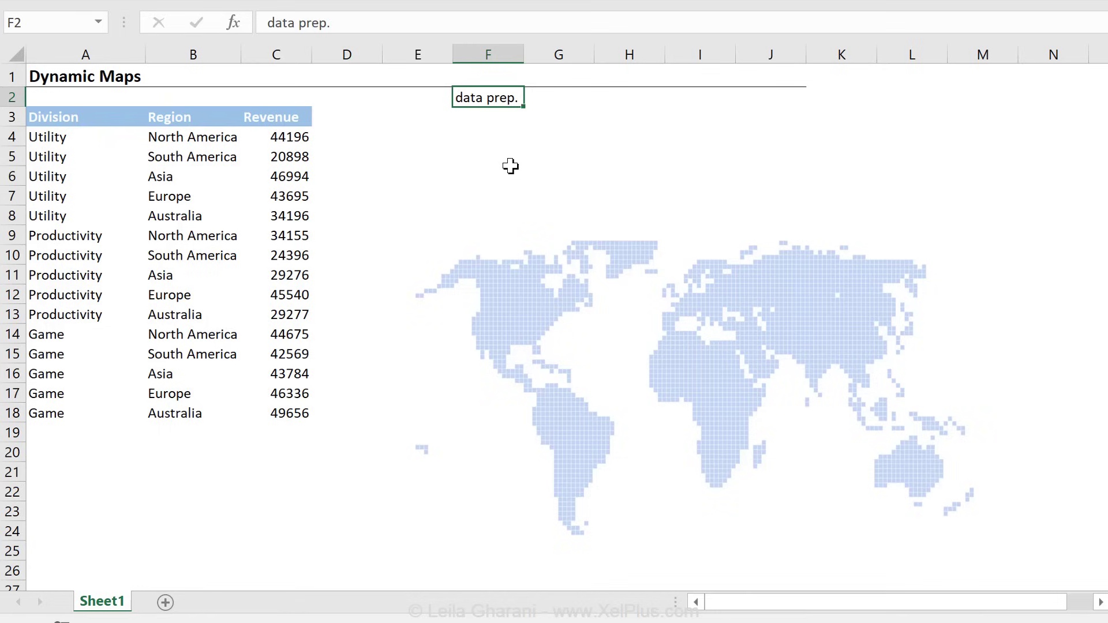
key(Return)
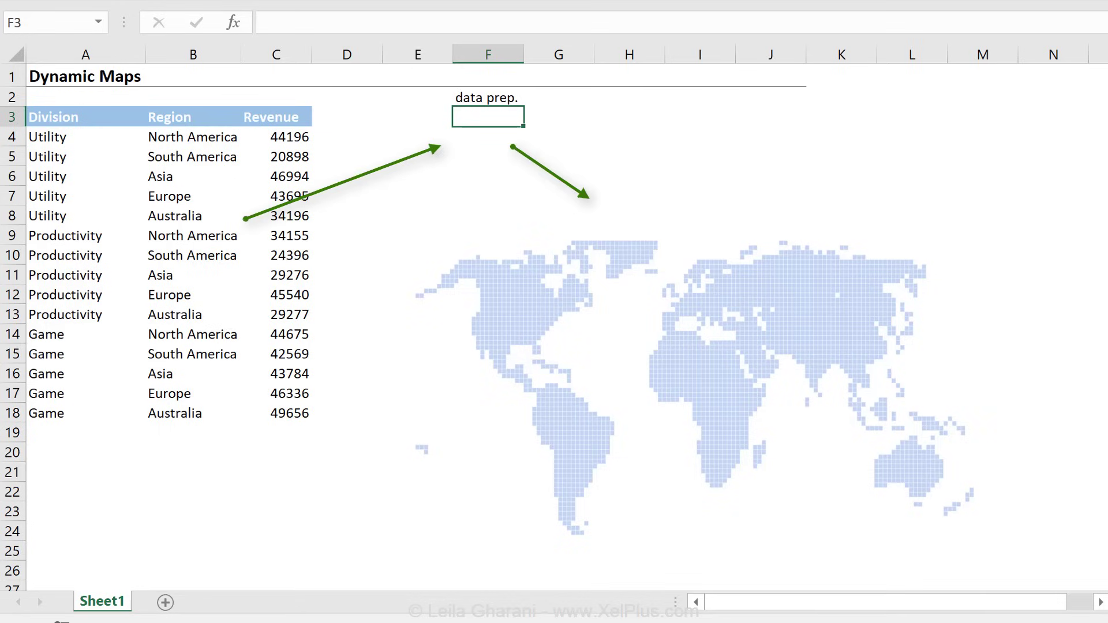
text(x)
key(Tab)
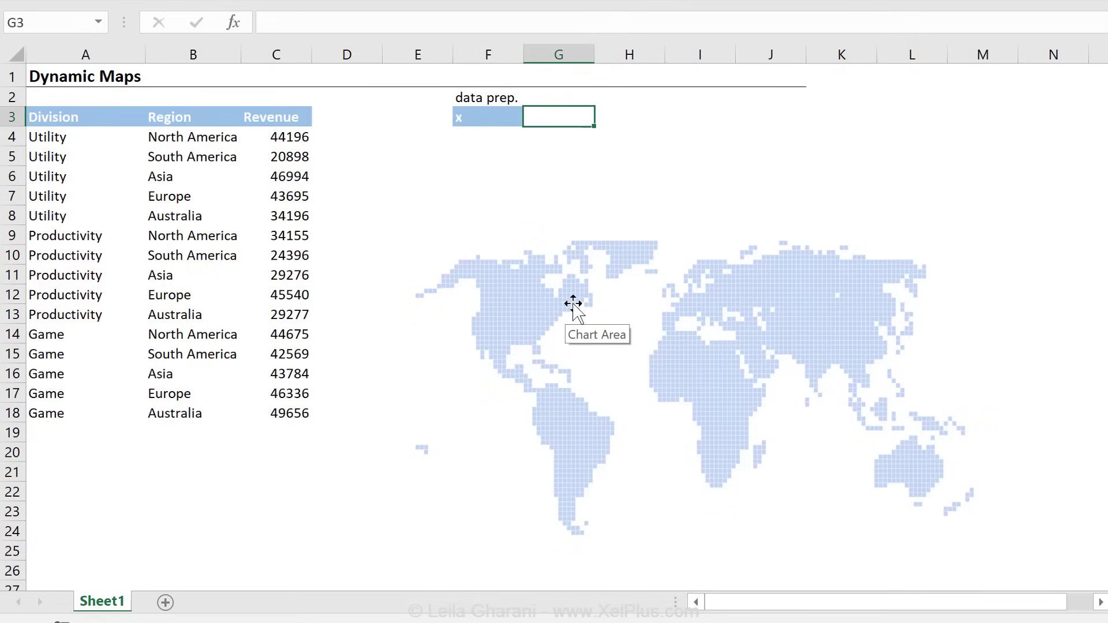
text(y)
key(Return)
key(Left)
Copy the five region names and the Region header into H3:H8 and widen column H to fit them
drag(174, 137, 175, 216)
key(ctrl+c)
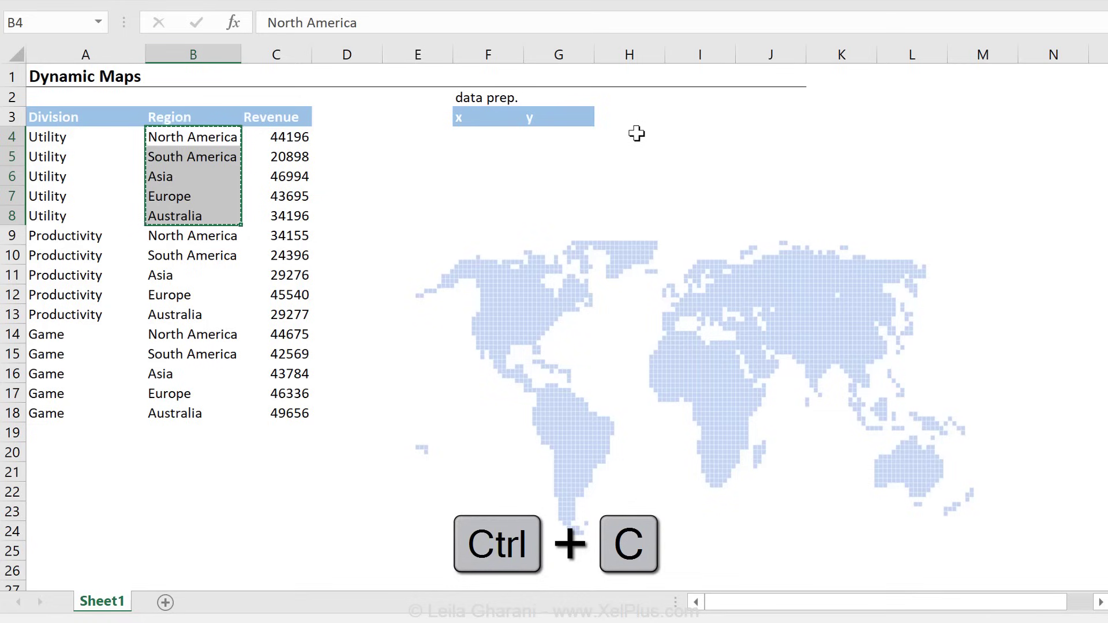
click(637, 133)
key(ctrl+v)
click(164, 119)
key(ctrl+c)
click(616, 116)
key(ctrl+v)
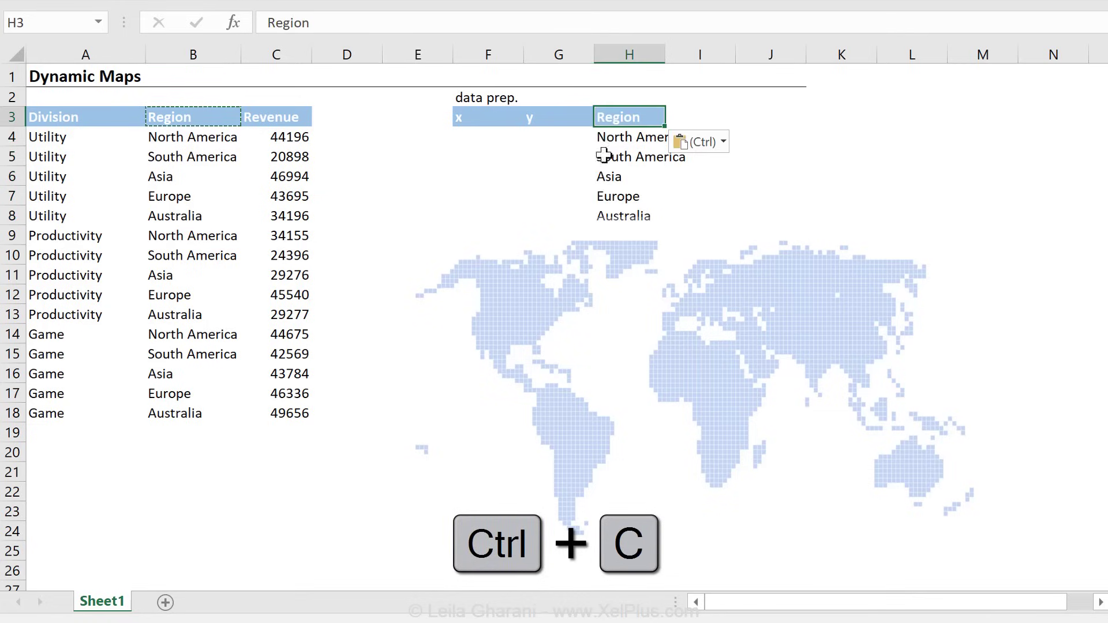
click(483, 138)
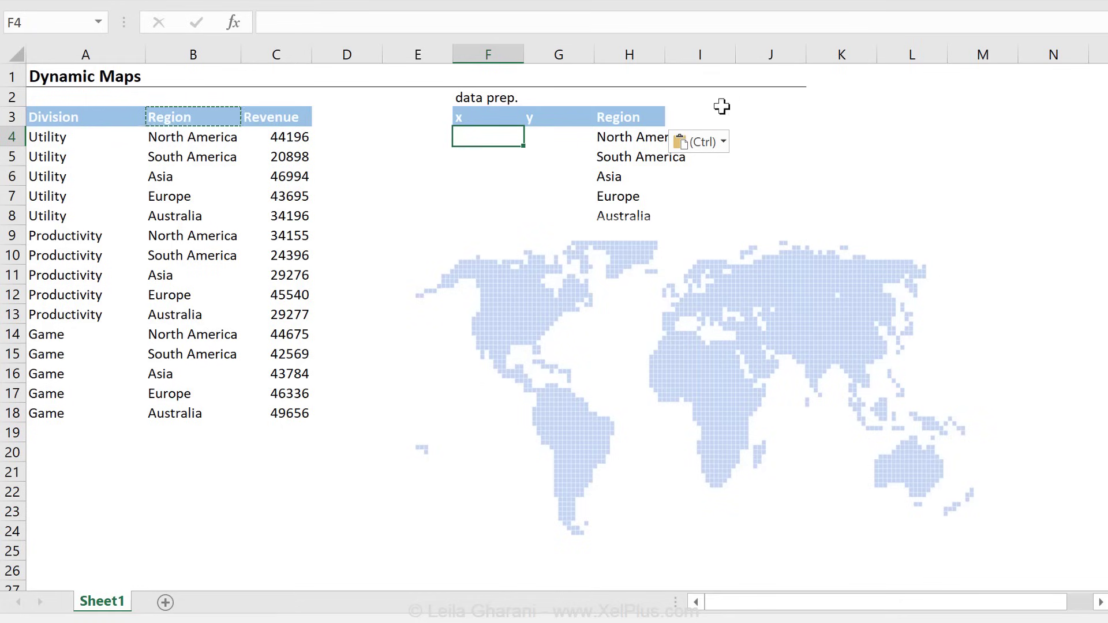
drag(665, 54, 696, 55)
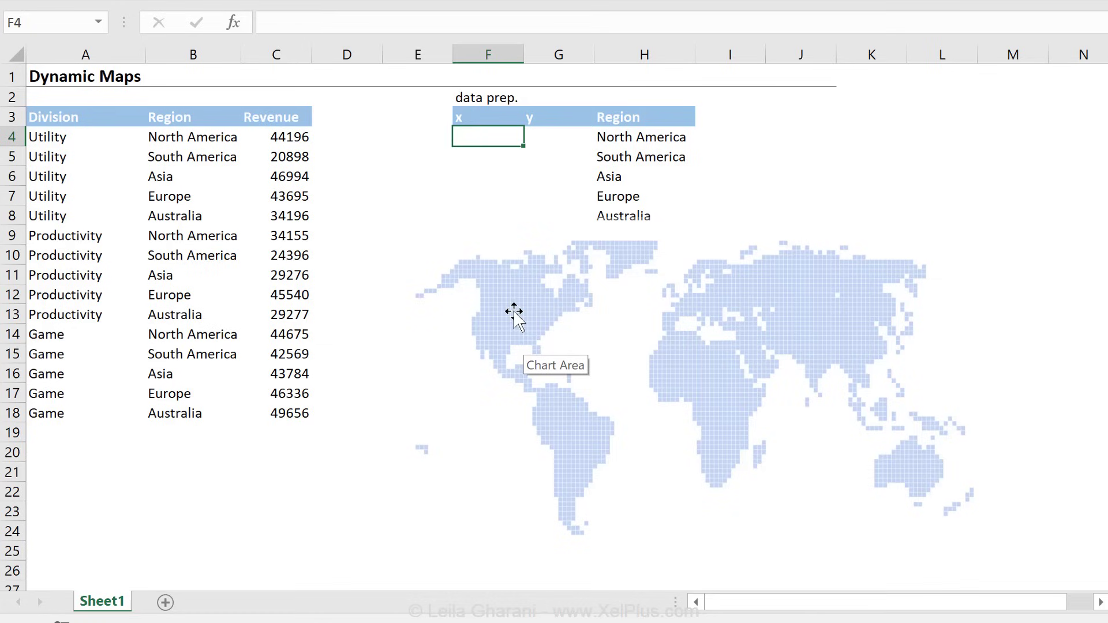
Enter the x and y coordinates in F4:G8: North America 2, 8; South America 3, 3; Asia 8, 7; Europe 5, 8; Australia 9, 2
text(2)
key(Tab)
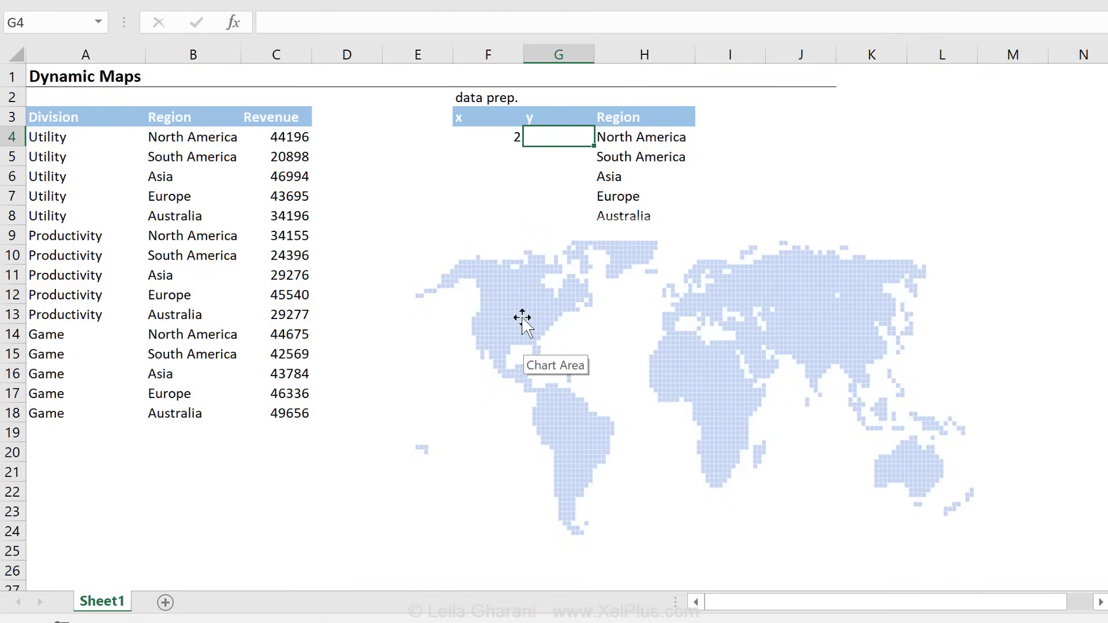
text(8)
key(Return)
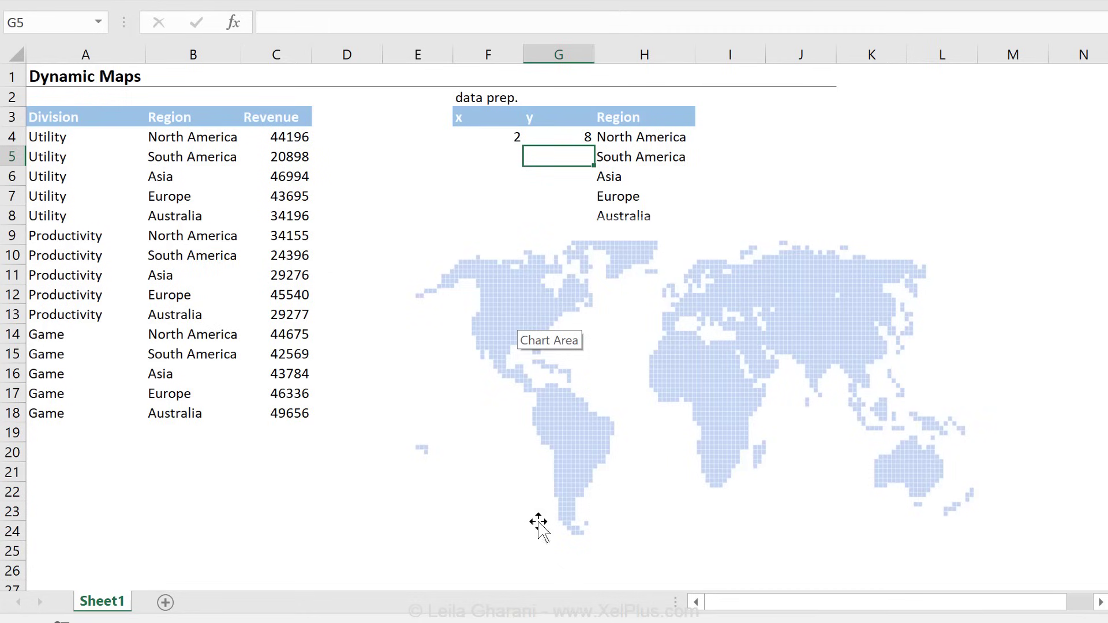
click(486, 162)
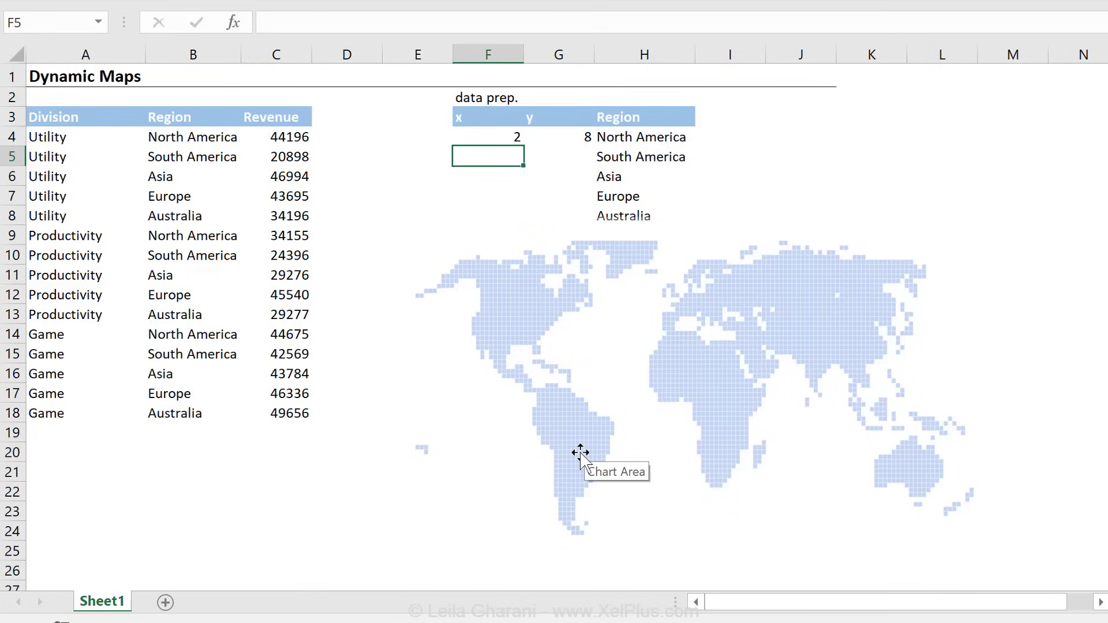
text(3)
key(Tab)
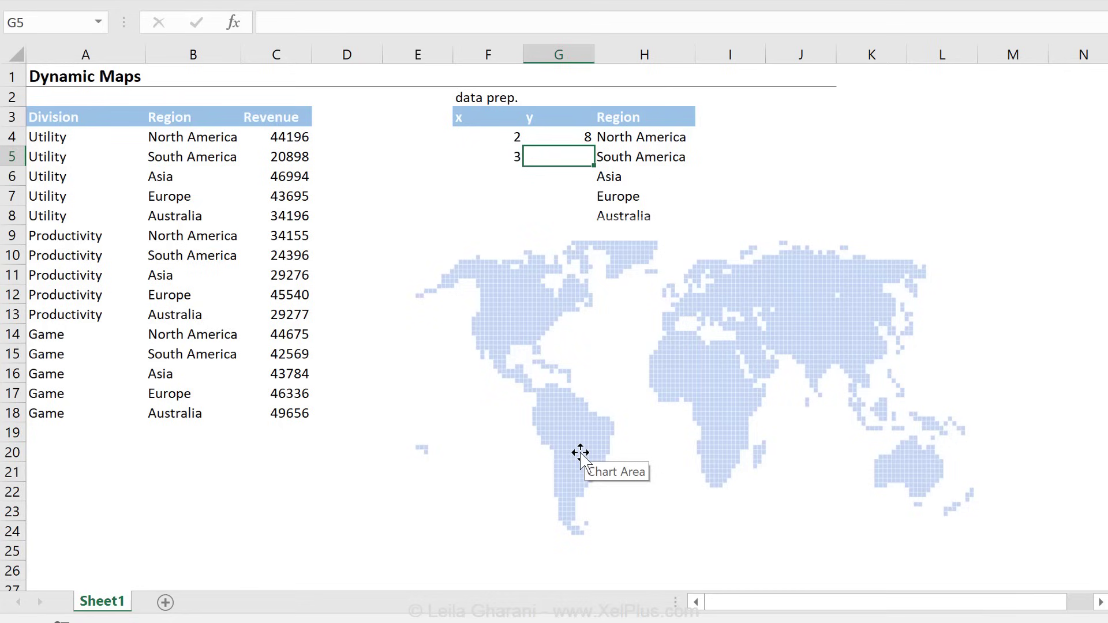
text(3)
key(Return)
key(Left)
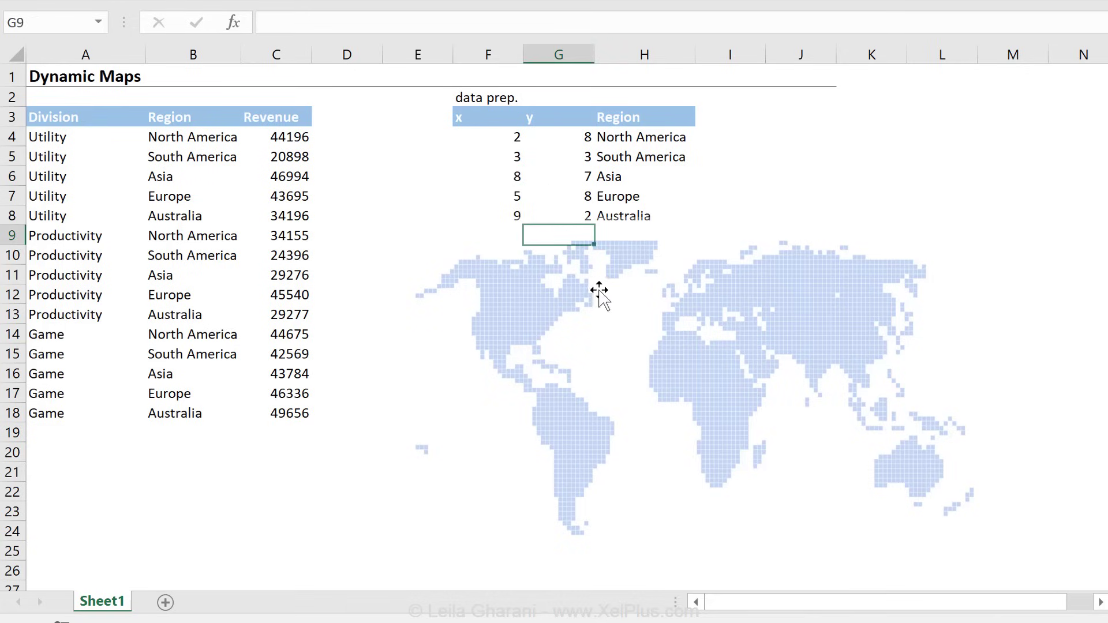
Add a series named location to the map chart with X values from F4:F8 and Y values from G4:G8
right_click(607, 323)
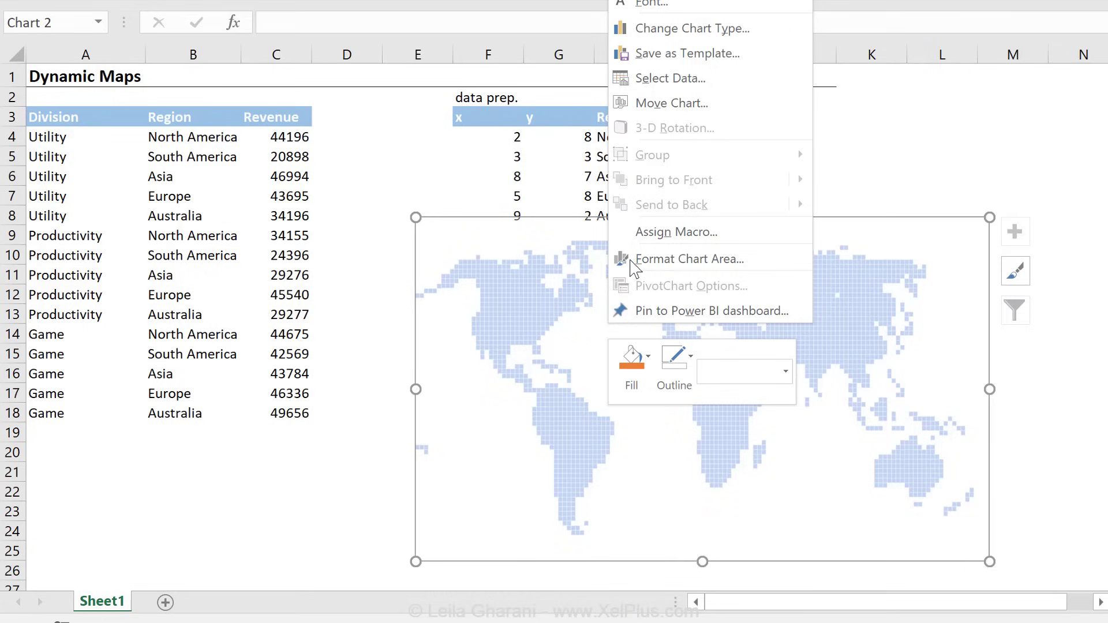
click(687, 80)
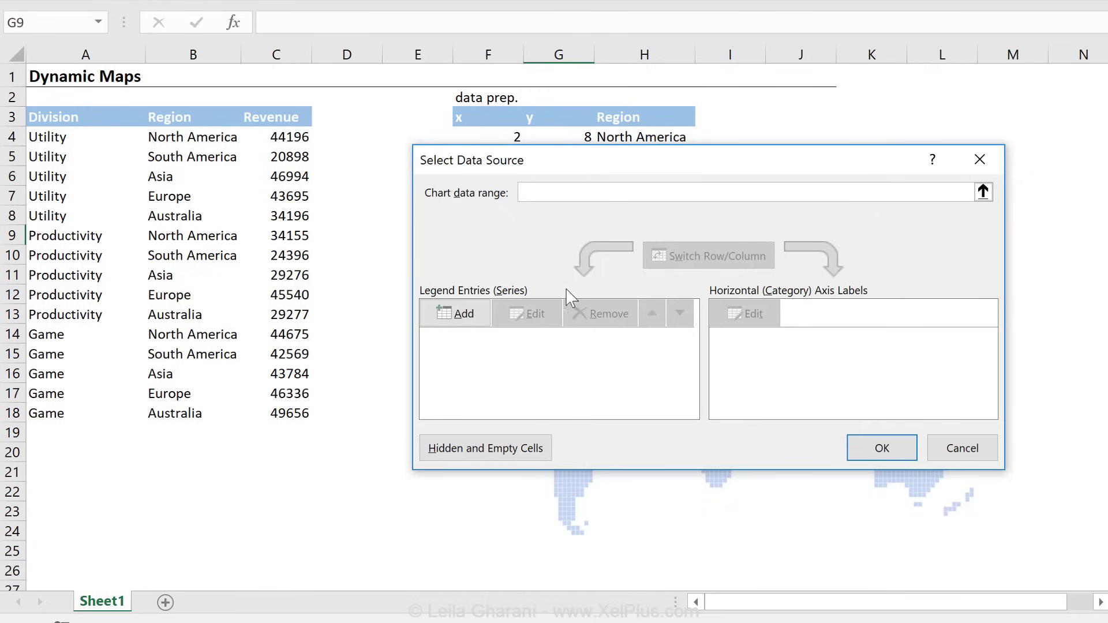
click(461, 315)
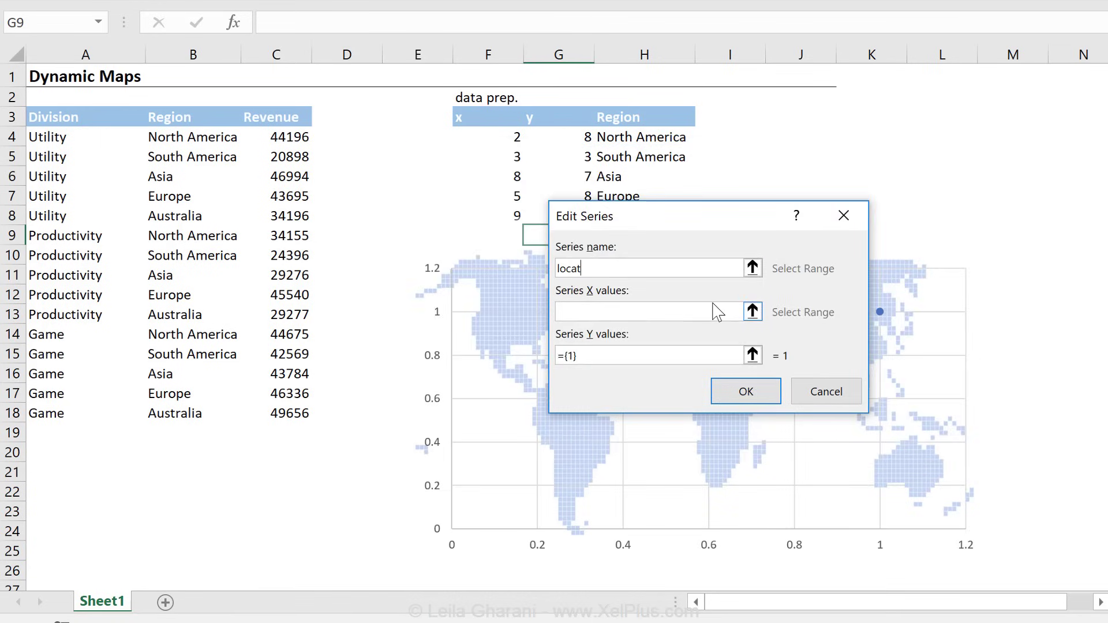
click(627, 311)
drag(507, 141, 506, 211)
key(Tab)
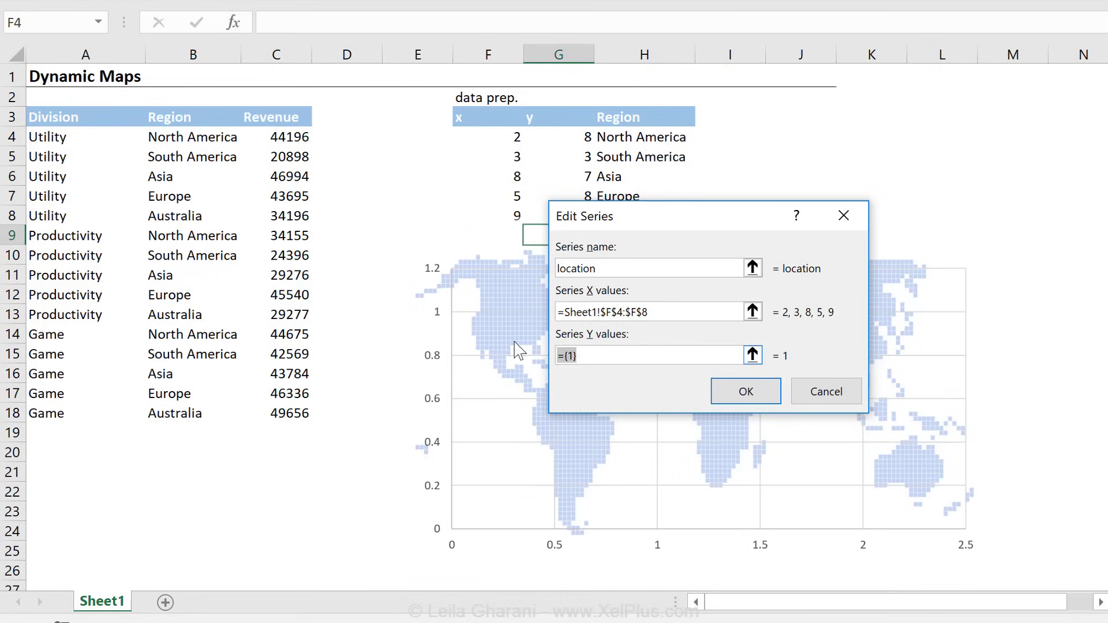
key(BackSpace)
drag(574, 136, 577, 219)
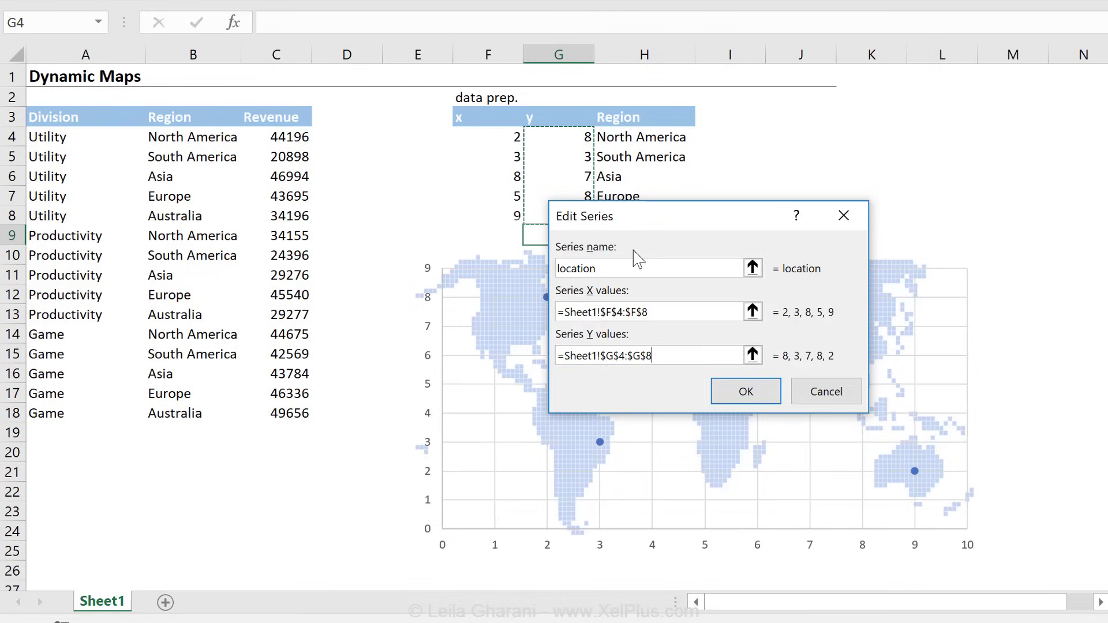
click(742, 392)
click(880, 465)
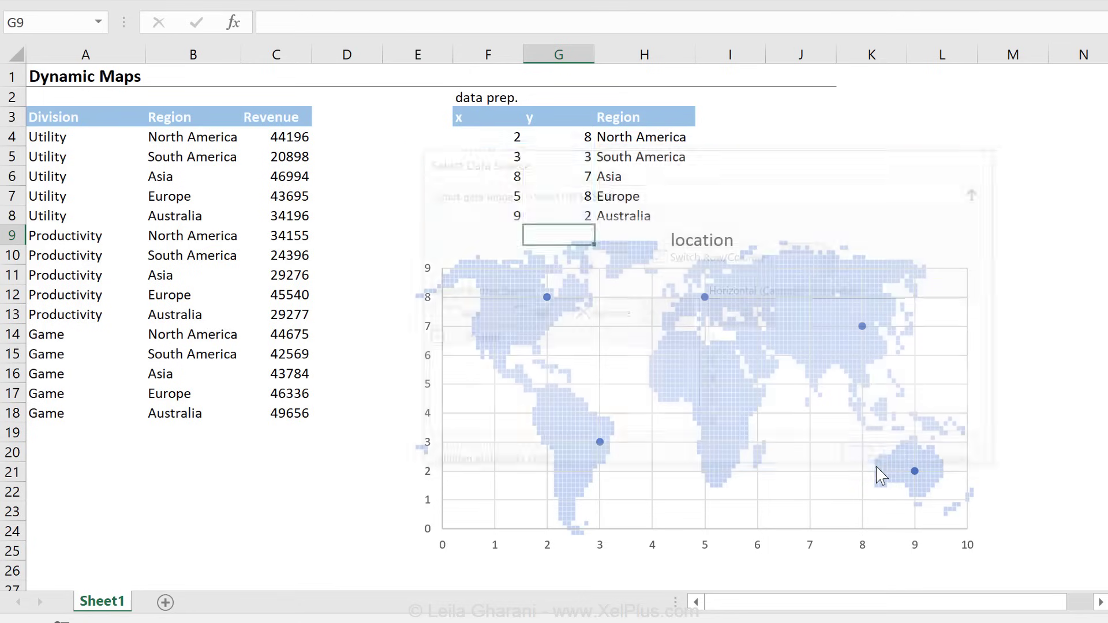
Move the chart down clear of the data prep table and fix its horizontal axis bounds at 0 and 10
drag(827, 222, 823, 245)
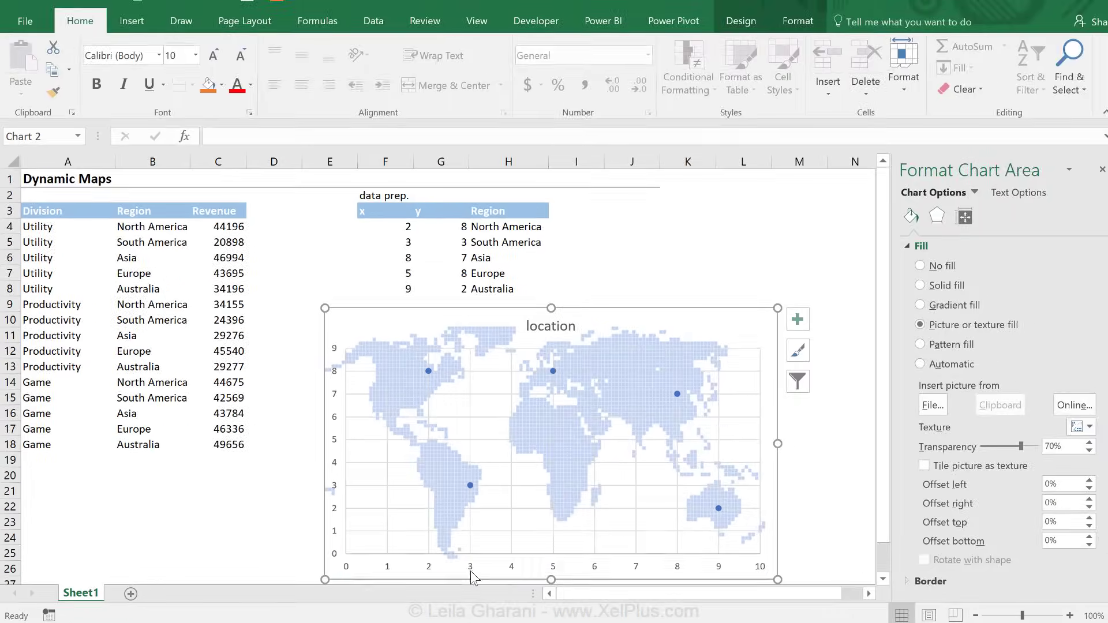
click(590, 571)
click(989, 216)
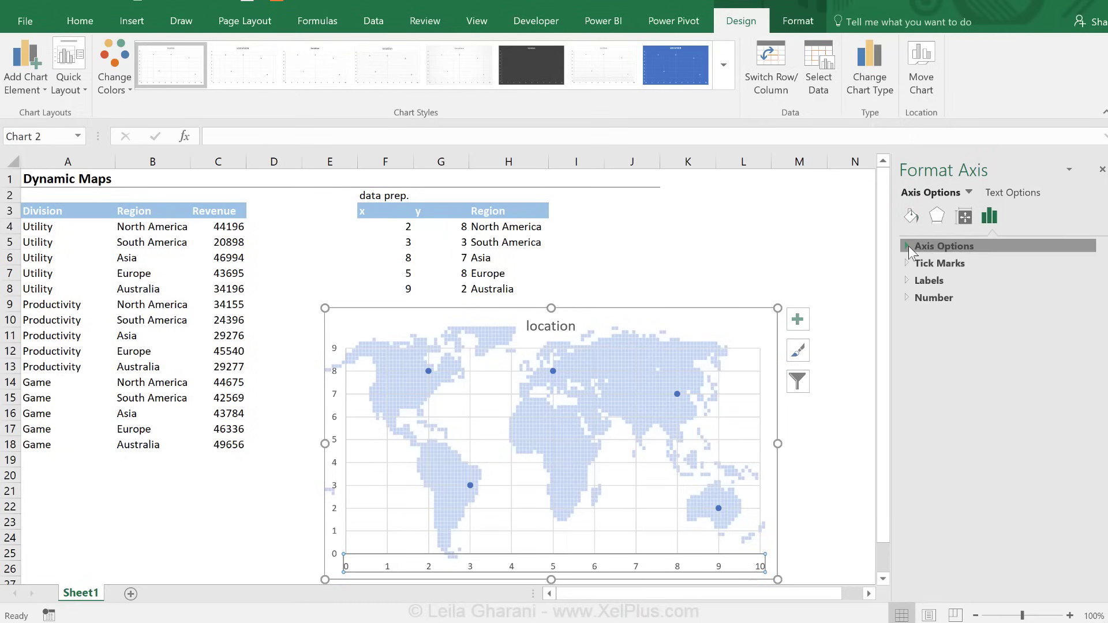
click(930, 247)
click(1022, 282)
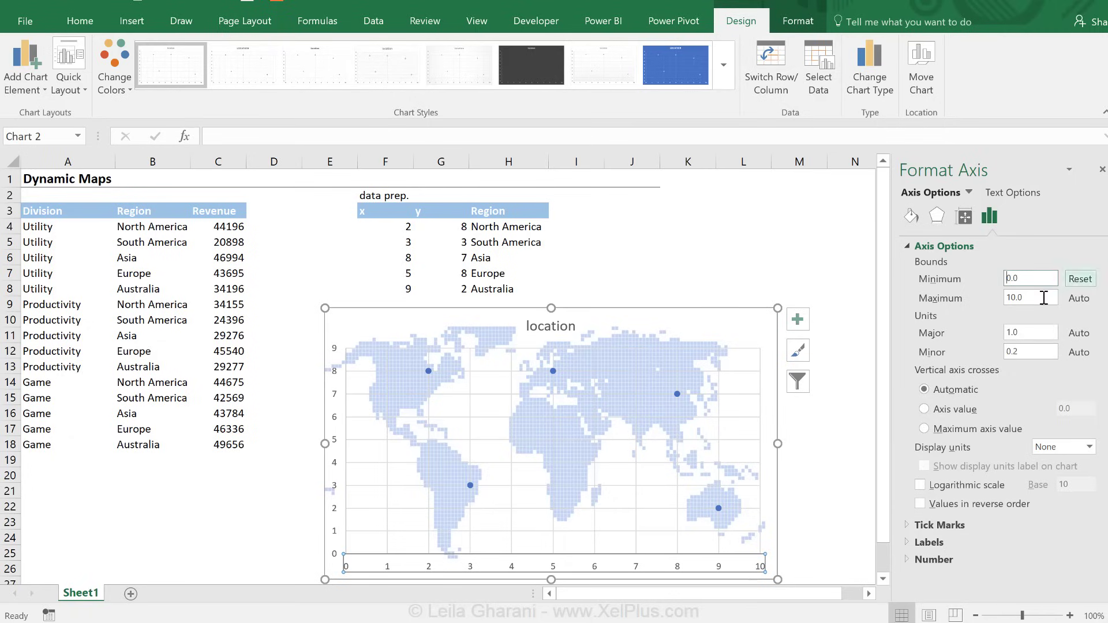
key(Tab)
text(10)
key(Return)
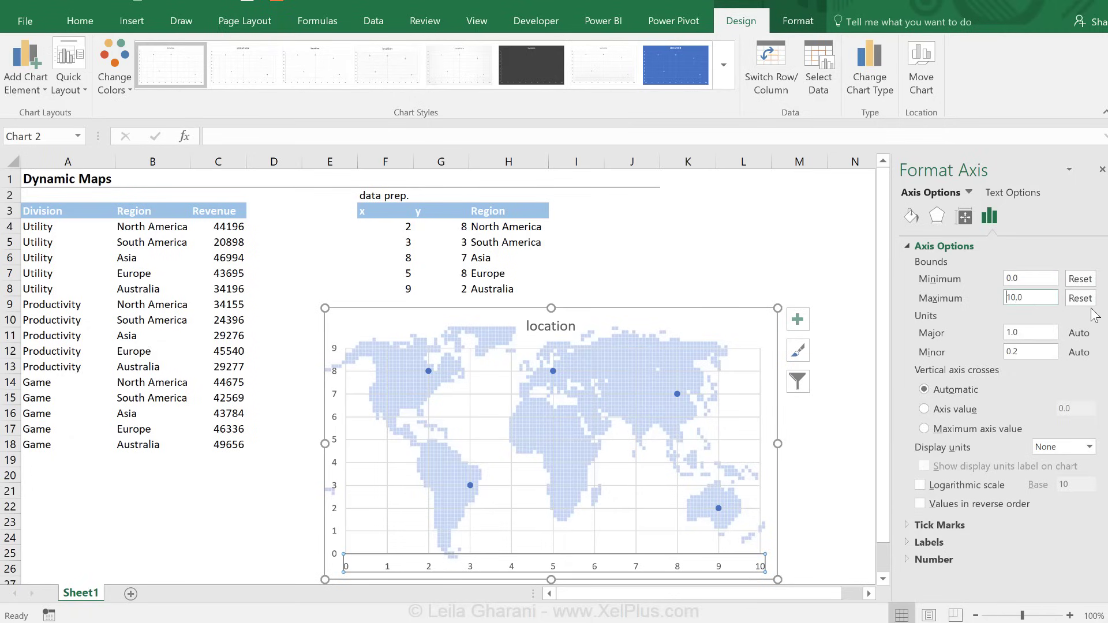
Fix the chart's vertical axis bounds at a minimum of 0 and a maximum of 10
click(334, 442)
click(989, 216)
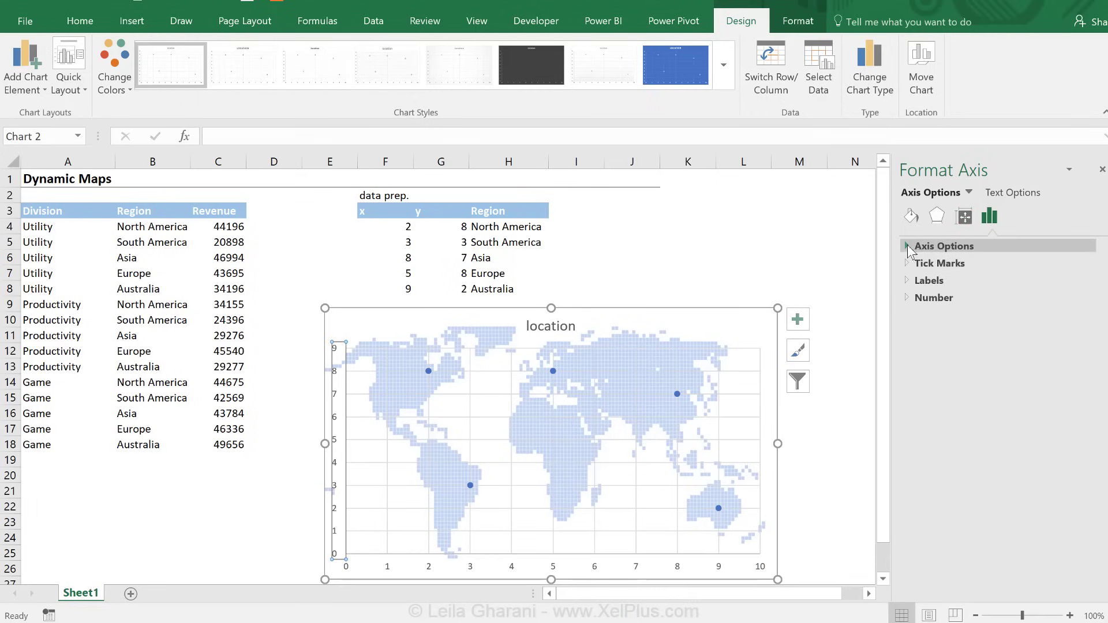
click(909, 247)
click(970, 280)
text(0)
key(Tab)
text(10)
key(shift+Tab)
click(837, 361)
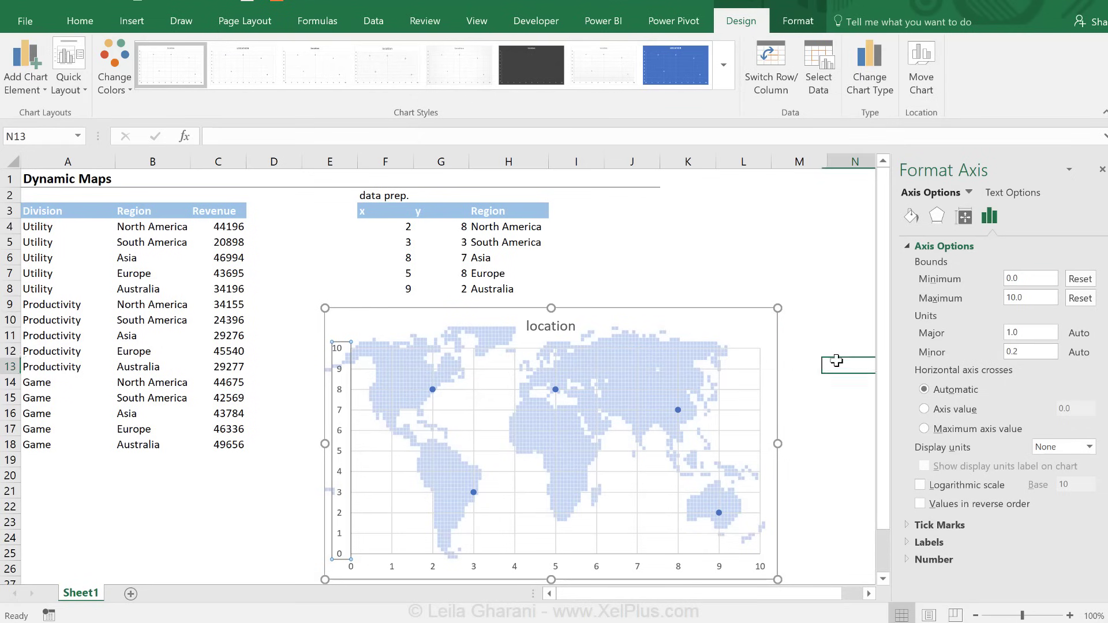
Delete the horizontal and vertical axes from the map chart
scroll(763, 402, down, 1)
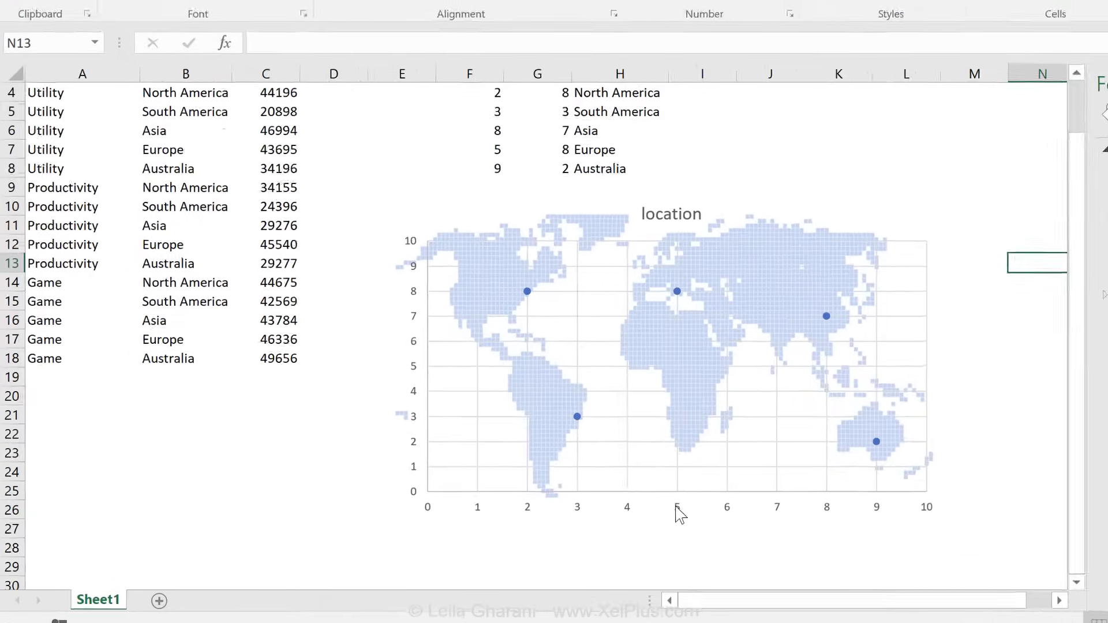
click(557, 519)
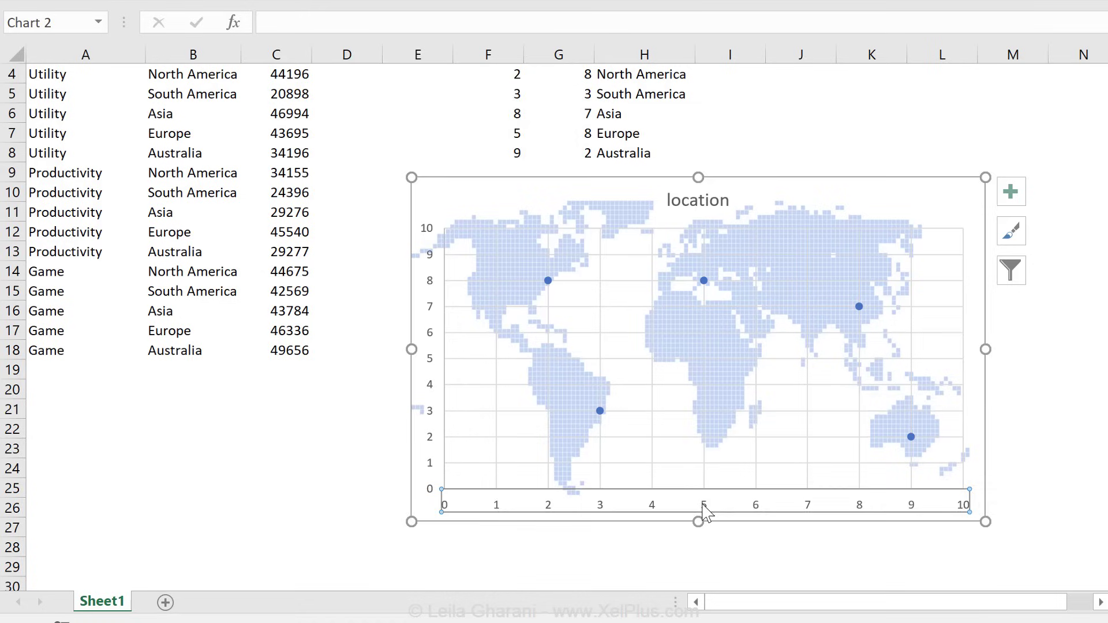
key(Delete)
click(431, 453)
key(Delete)
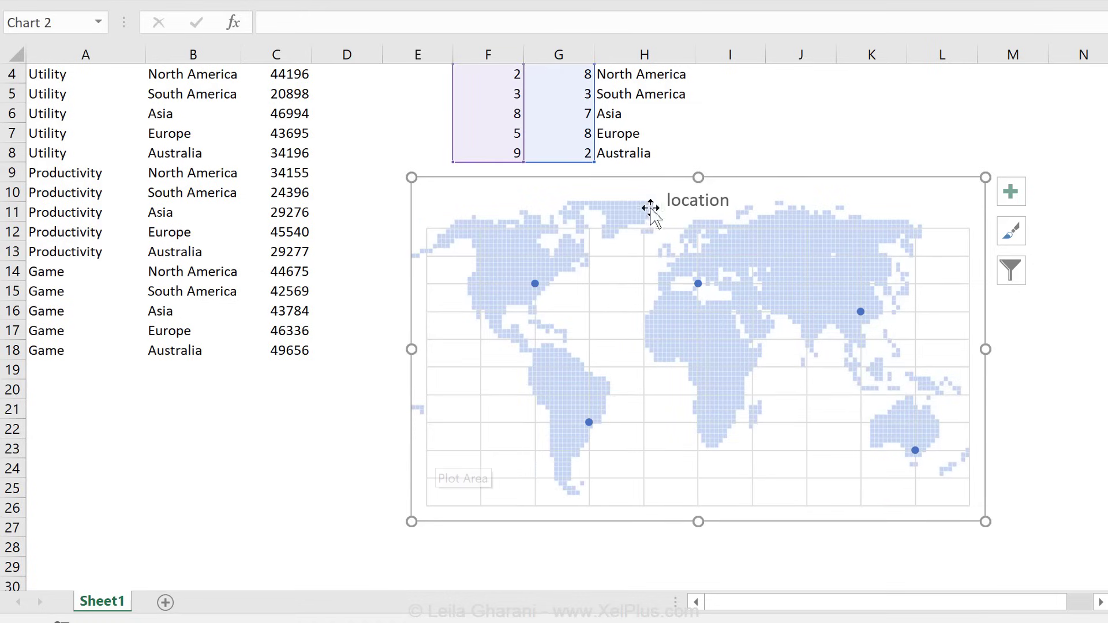
Delete the map chart's title and both its horizontal and vertical gridlines, and move the chart about three rows down
click(670, 196)
click(710, 190)
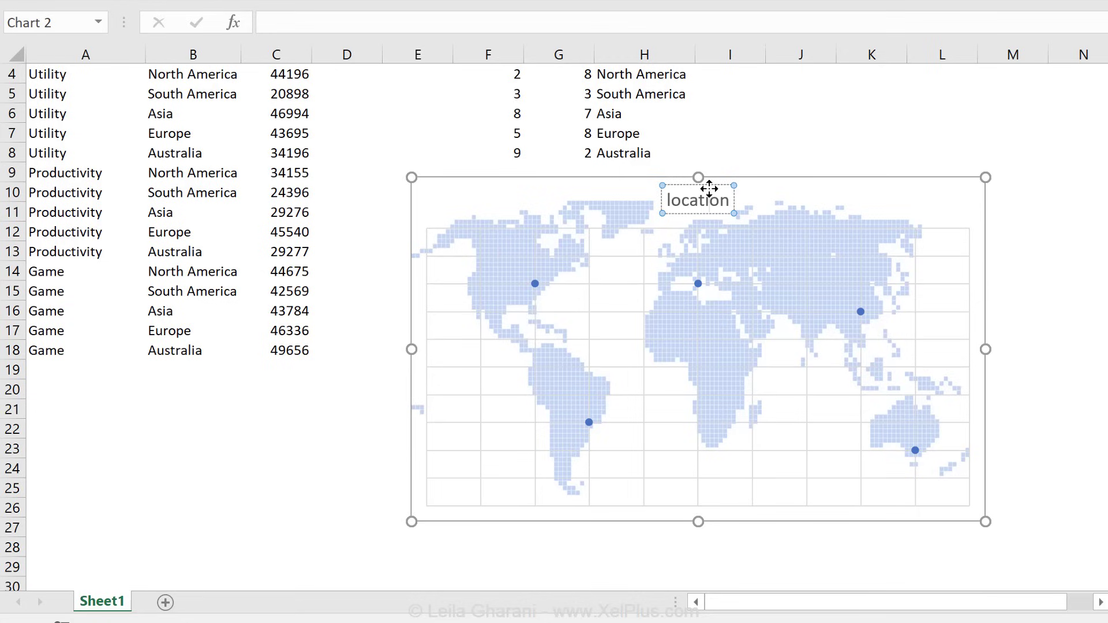
click(717, 185)
key(Delete)
click(776, 477)
key(Delete)
click(754, 486)
key(Delete)
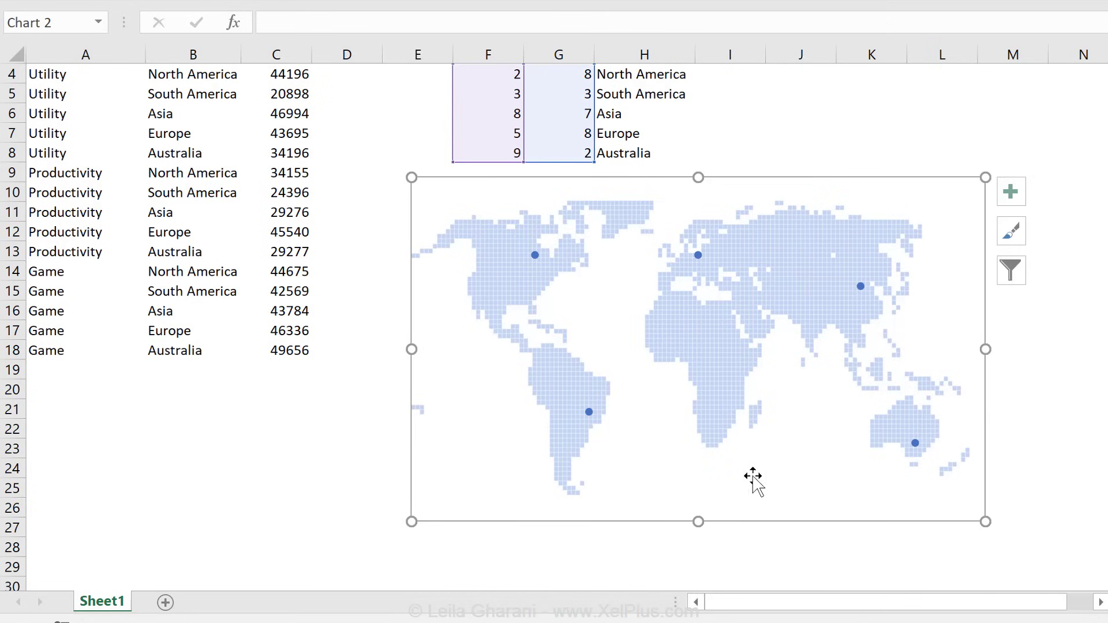
drag(772, 182, 777, 240)
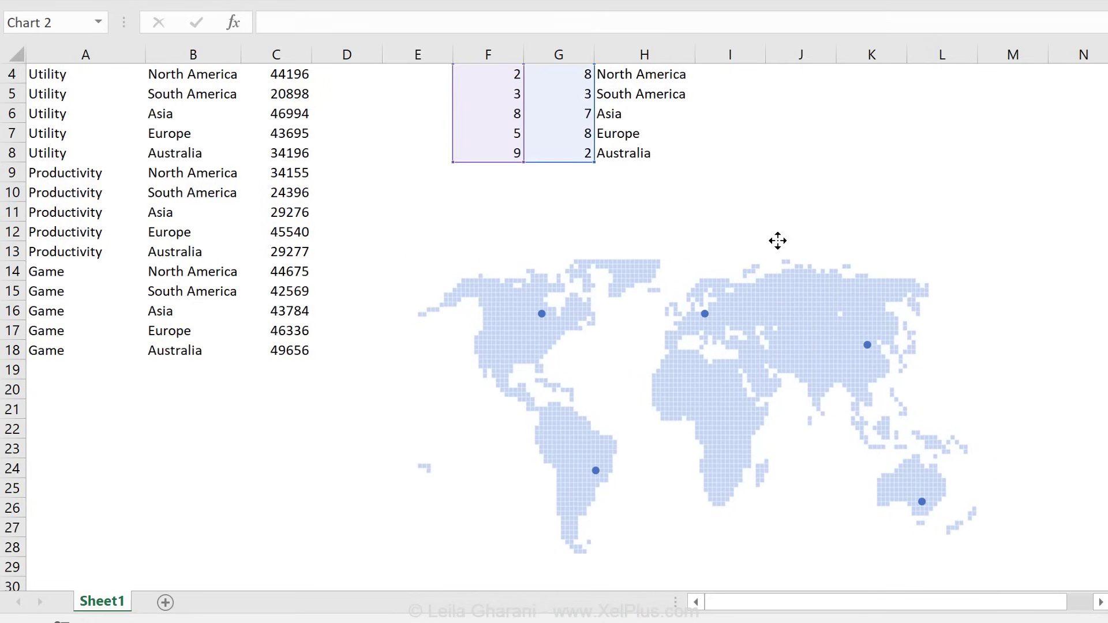
Change North America's x coordinate in F4 to 1.5 to shift its marker on the map
click(376, 230)
scroll(397, 231, up, 1)
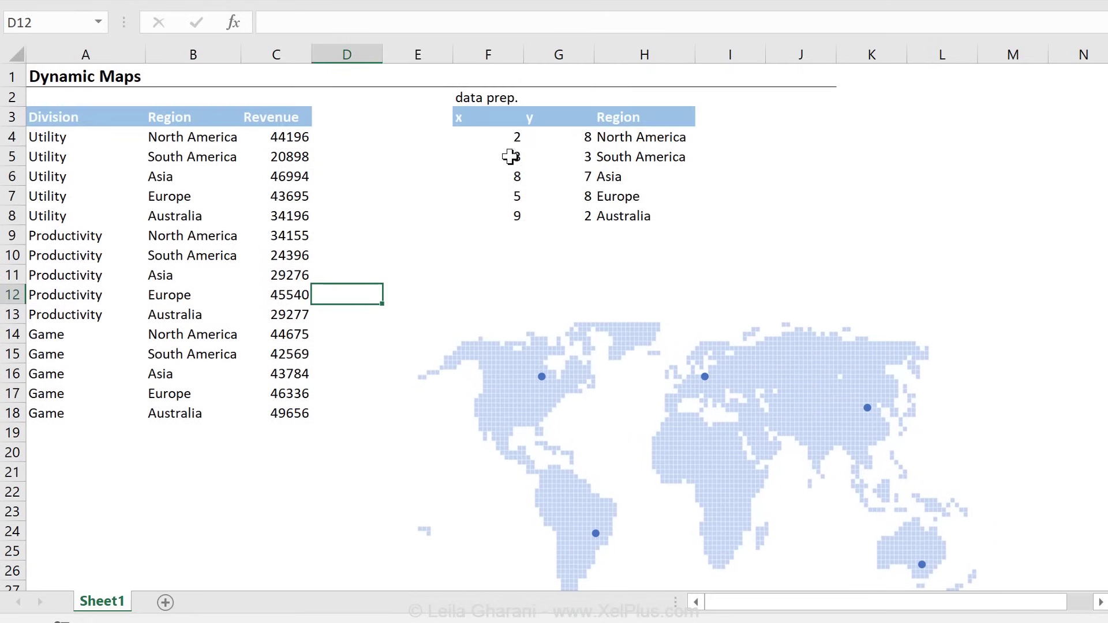
drag(508, 136, 568, 225)
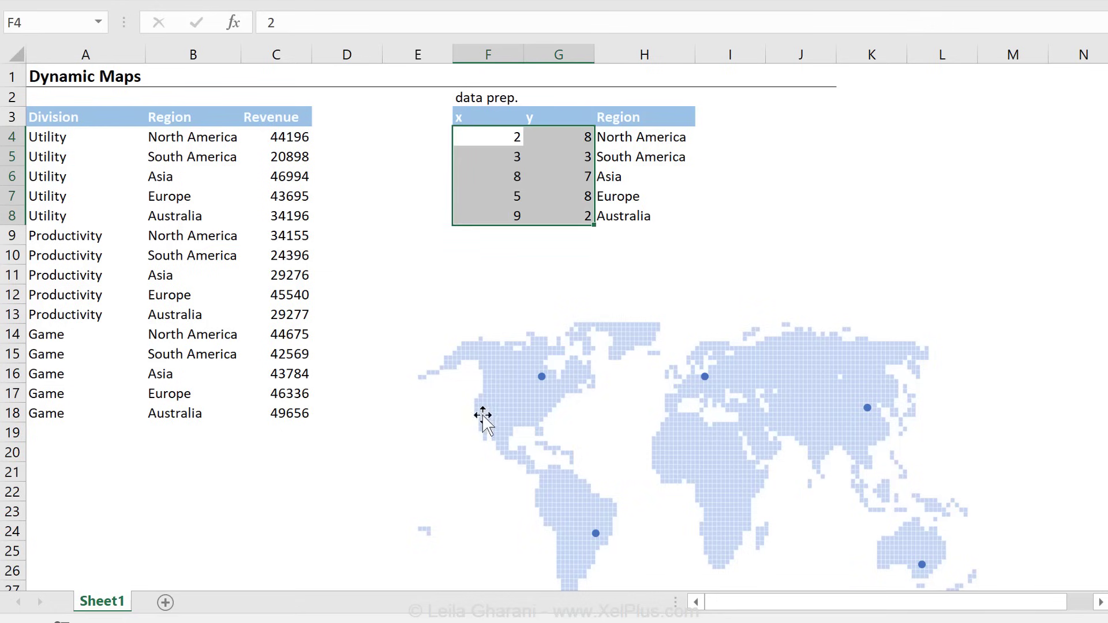
scroll(935, 404, down, 1)
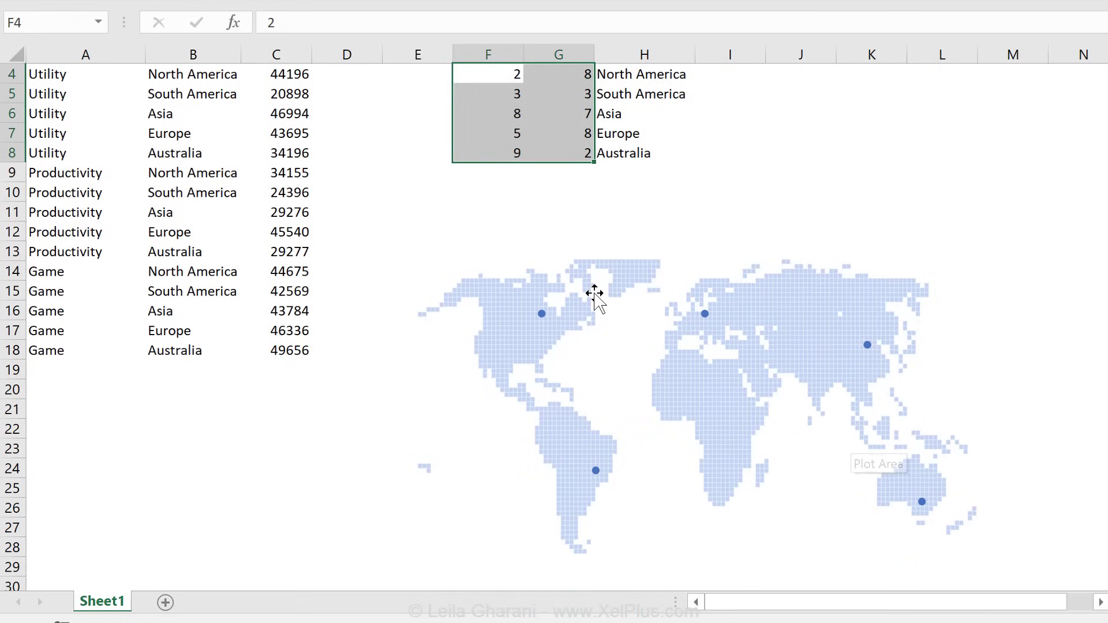
scroll(595, 293, up, 1)
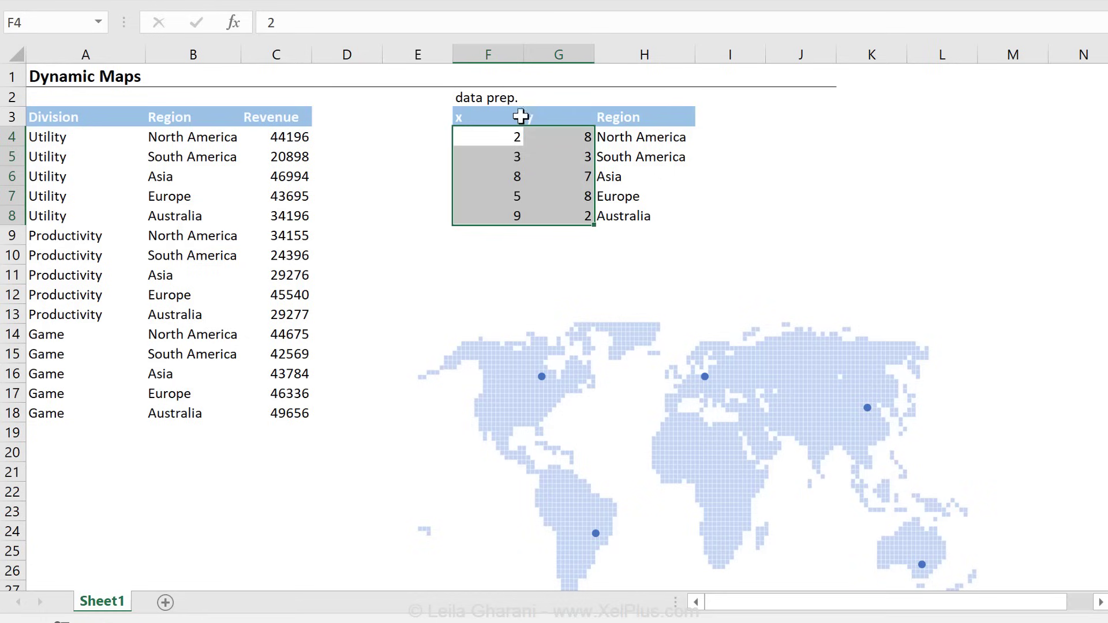
drag(517, 129, 517, 133)
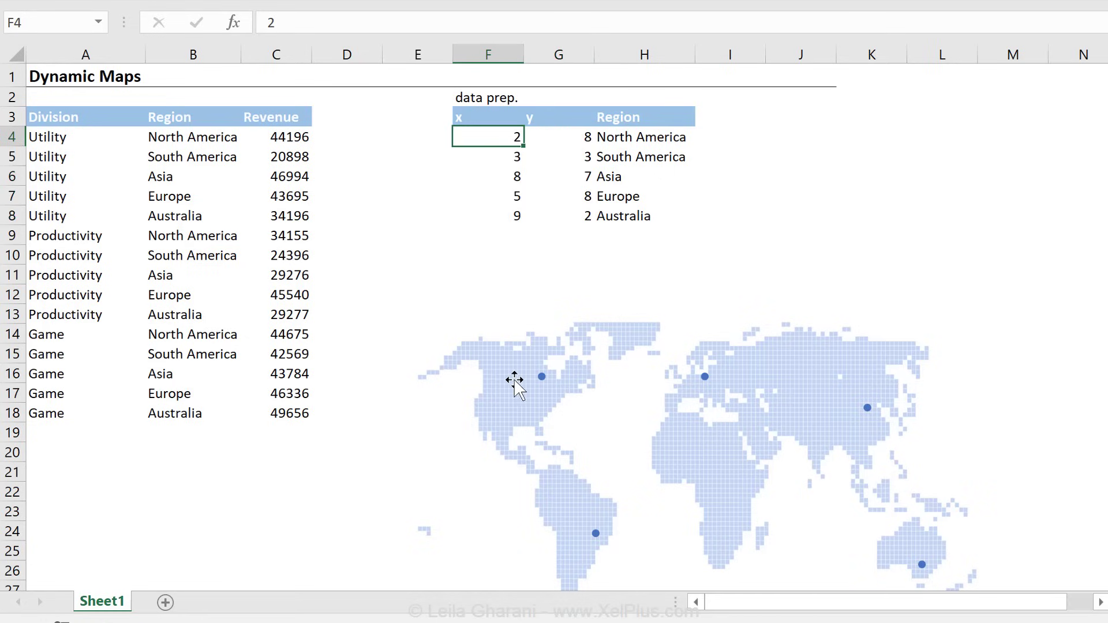
text(5)
key(ctrl+Return)
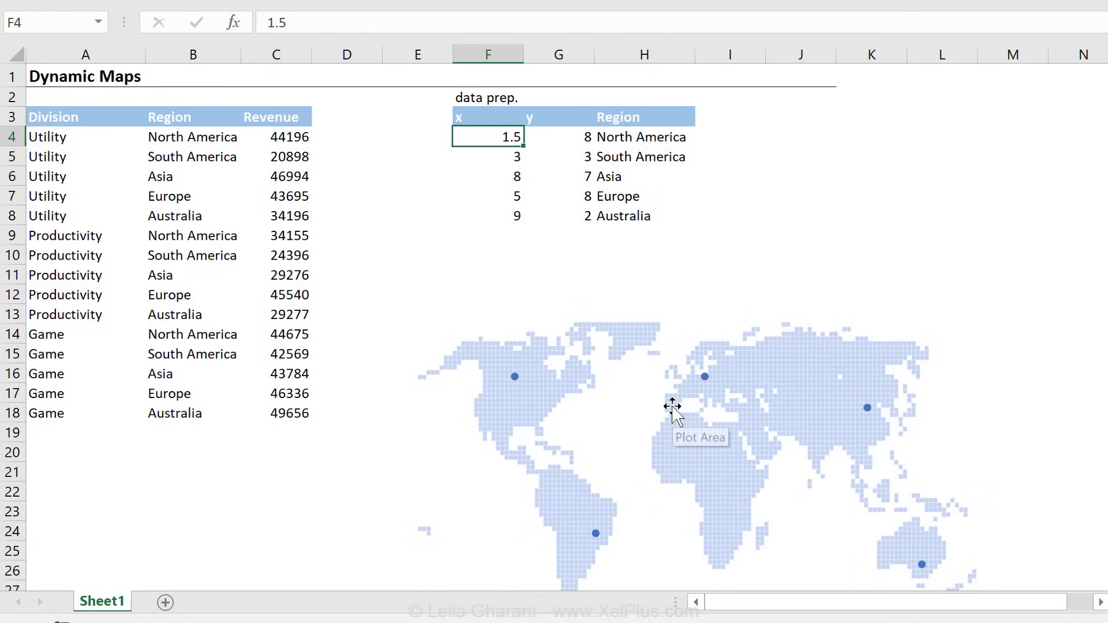
Set South America's coordinates to x 2.6 and y 3.5, and Australia's y coordinate to 2.5
scroll(668, 408, down, 1)
scroll(522, 242, up, 1)
click(492, 159)
text(2.6)
key(ctrl+Return)
key(Right)
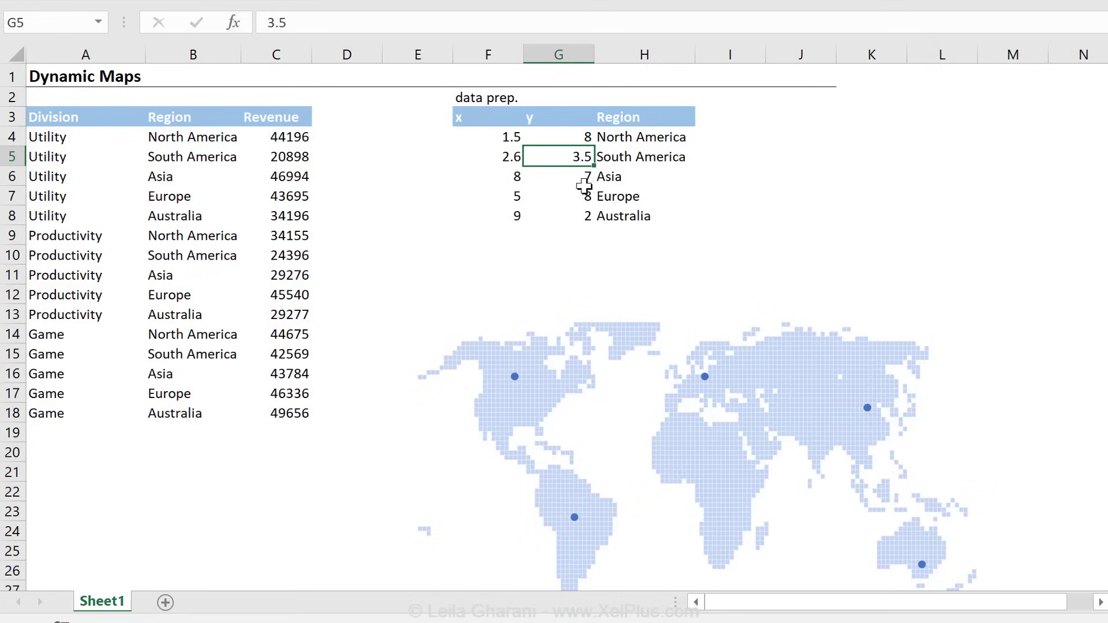
click(581, 216)
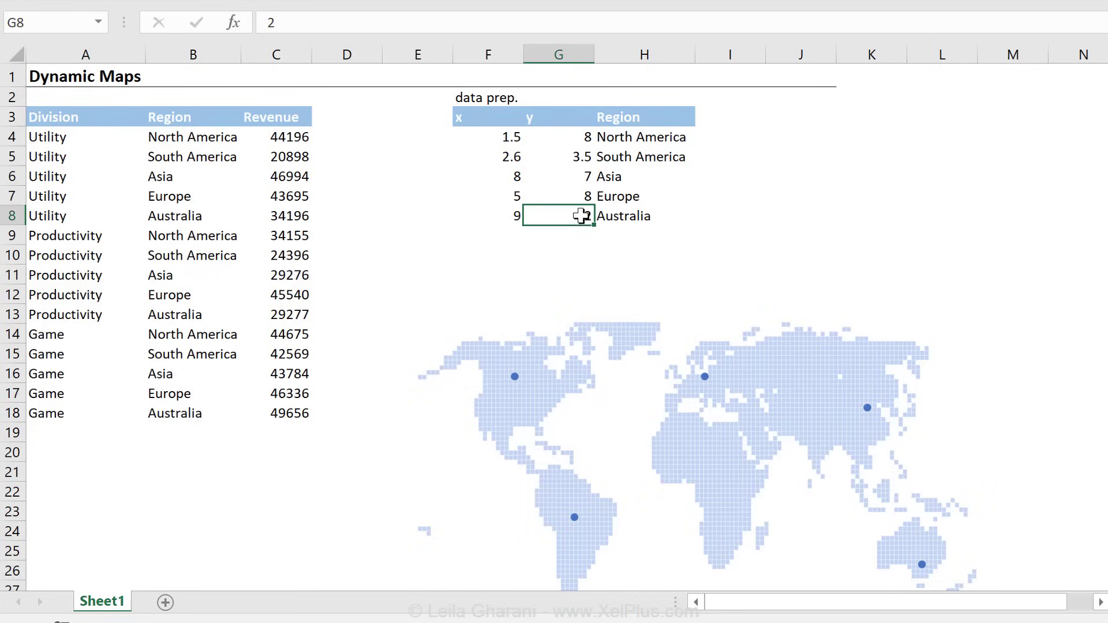
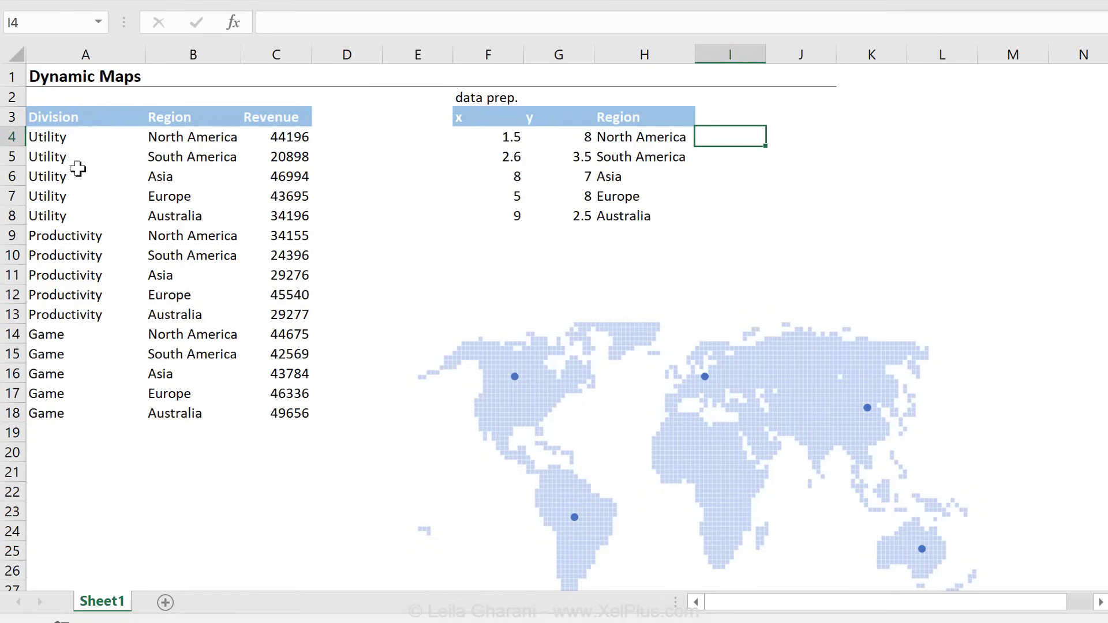
Enter the label "Select Division:" in G11 above the map
click(522, 279)
click(540, 280)
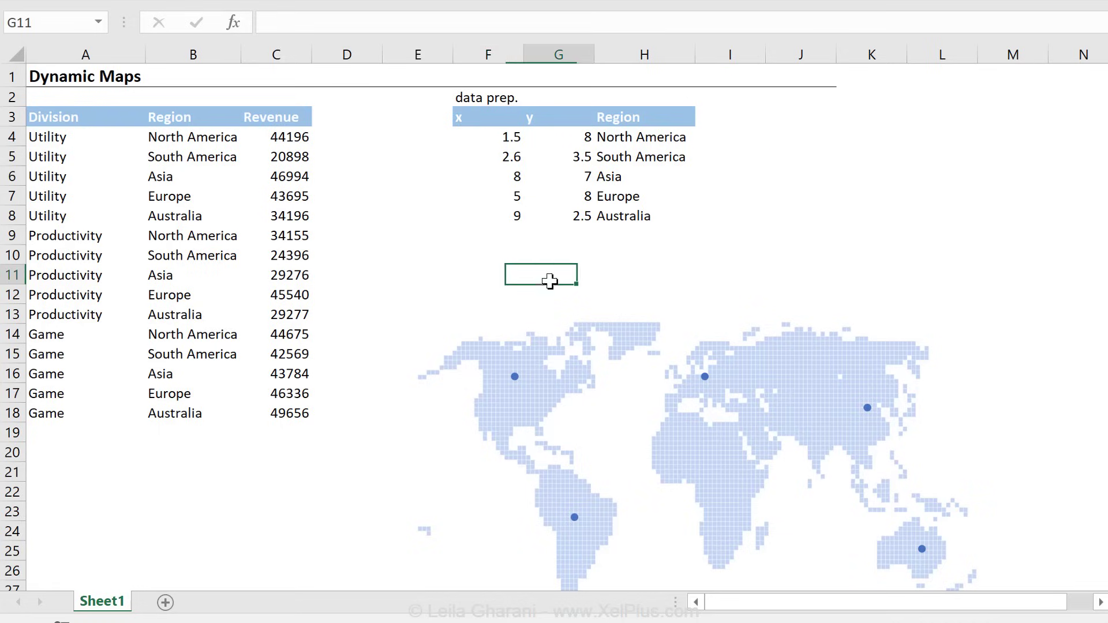
text(Select Division:)
Add a data validation list to H11 with the entries Utility, Productivity and Game, and choose Utility in it
click(621, 276)
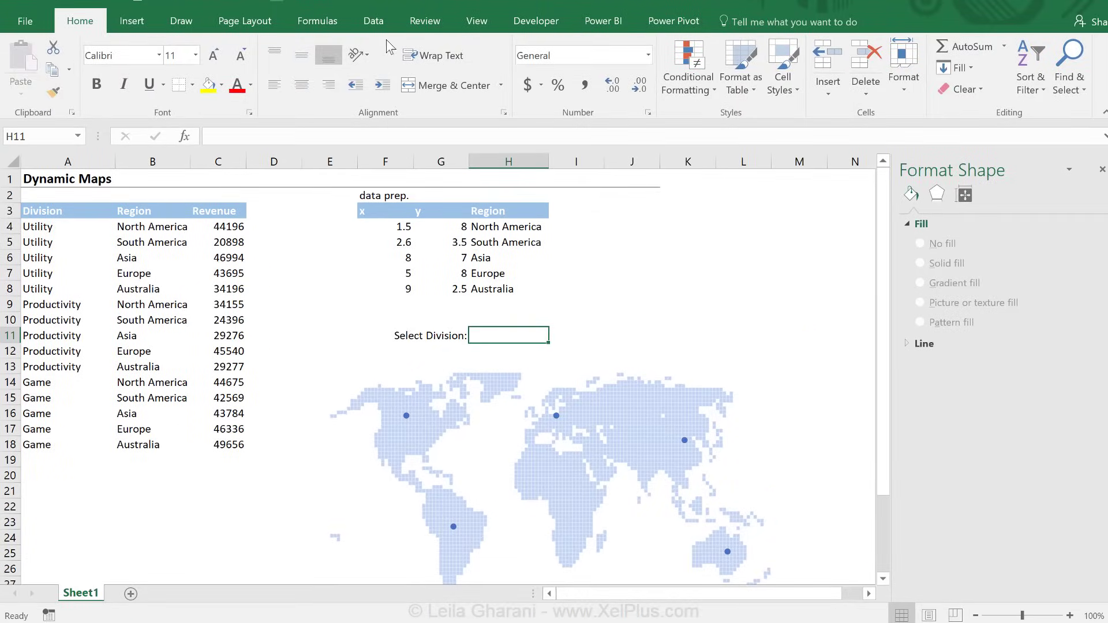
click(373, 21)
click(618, 89)
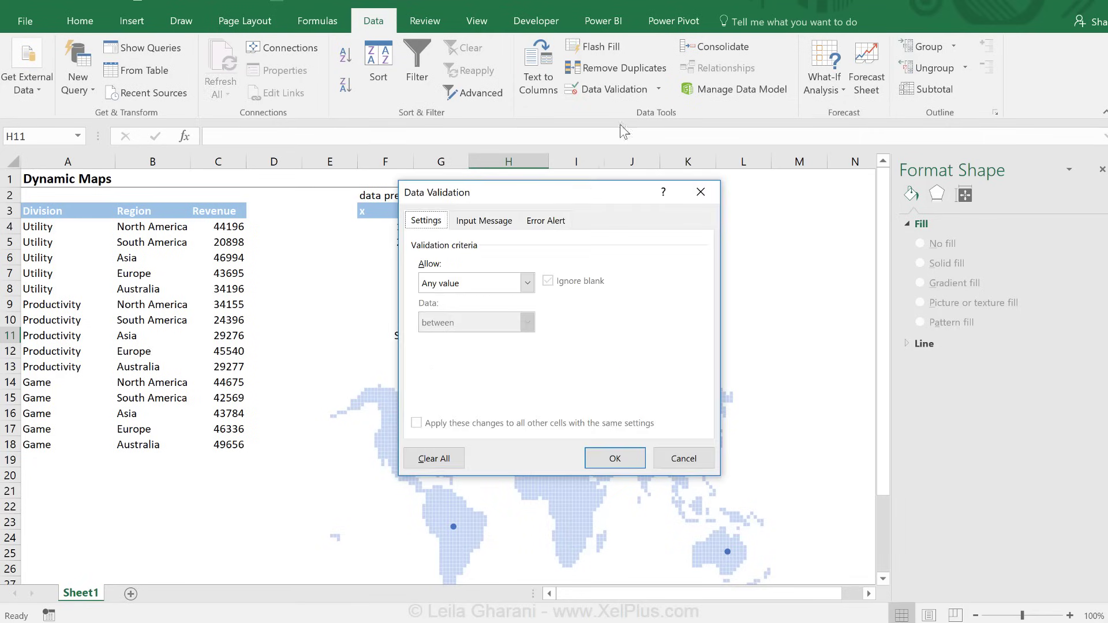
click(527, 283)
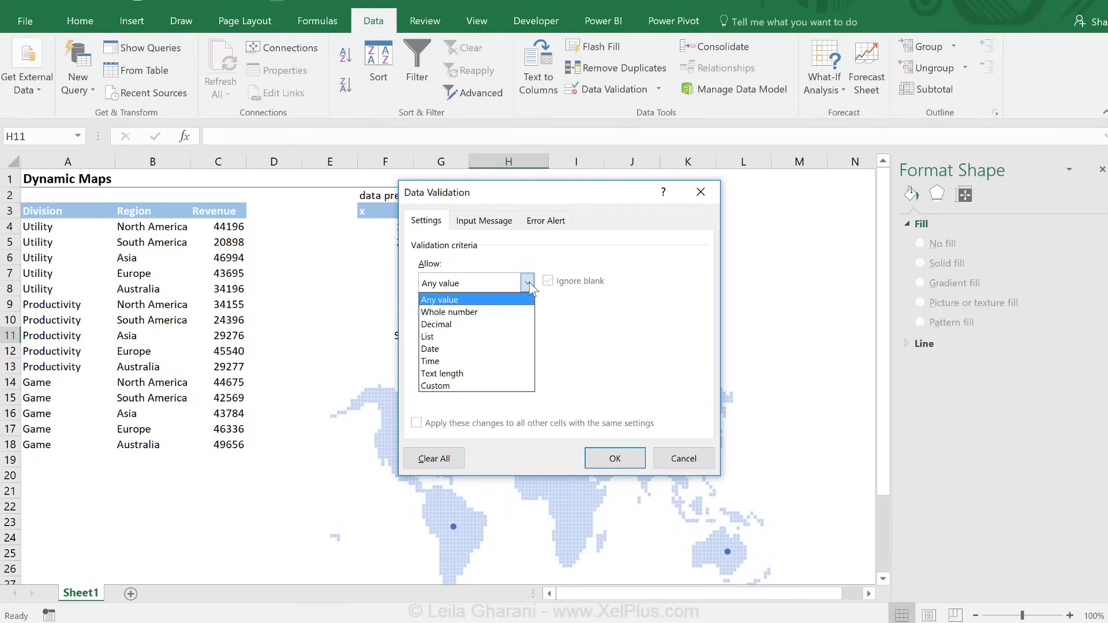
click(492, 337)
click(455, 362)
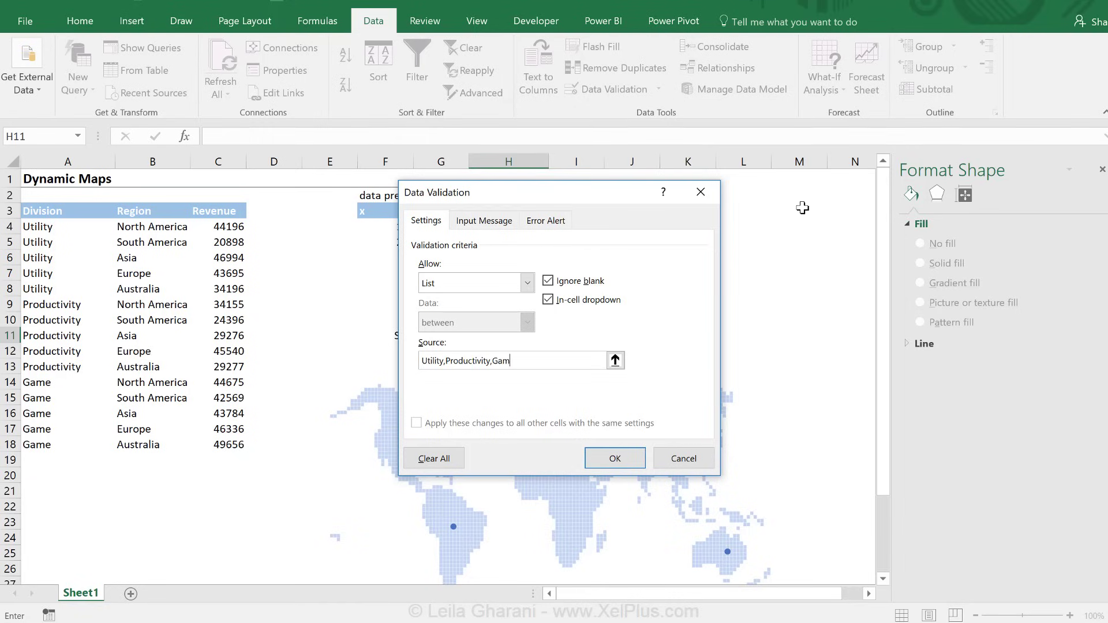
key(Return)
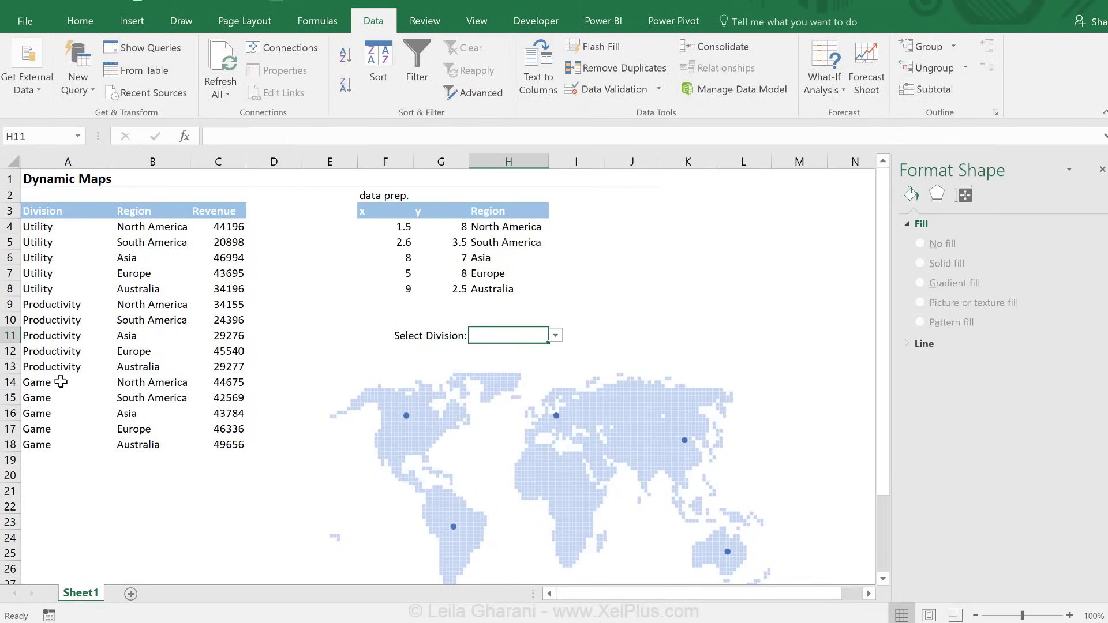
click(556, 335)
click(508, 347)
Fill the division selection cell H11 with light green and add a bottom border across F11:H11
click(81, 21)
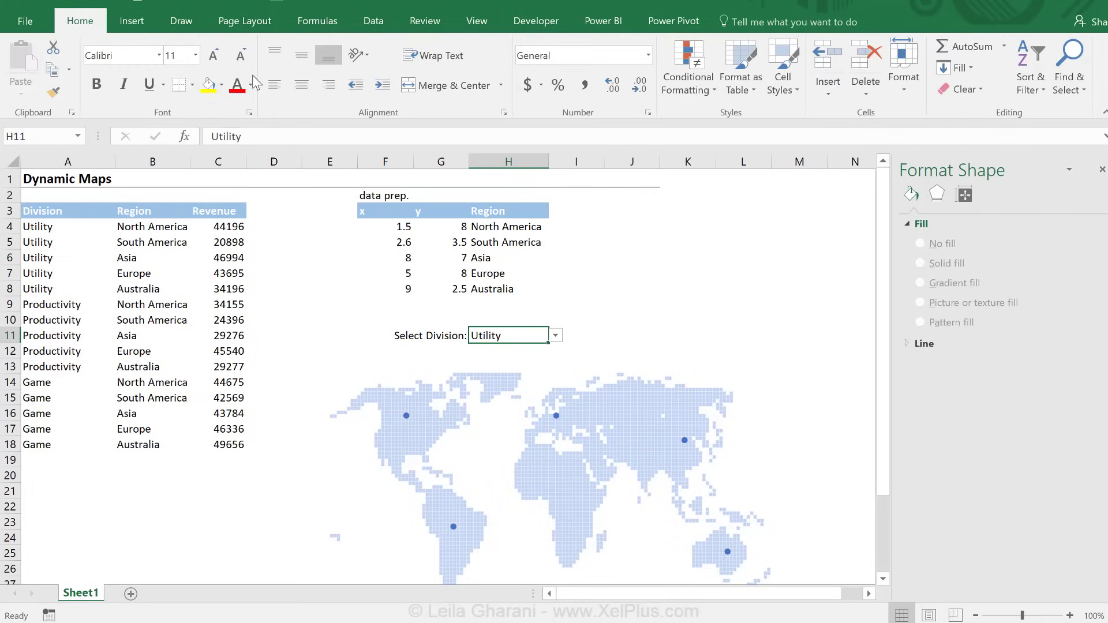
click(222, 84)
click(381, 335)
drag(381, 335, 513, 337)
click(631, 288)
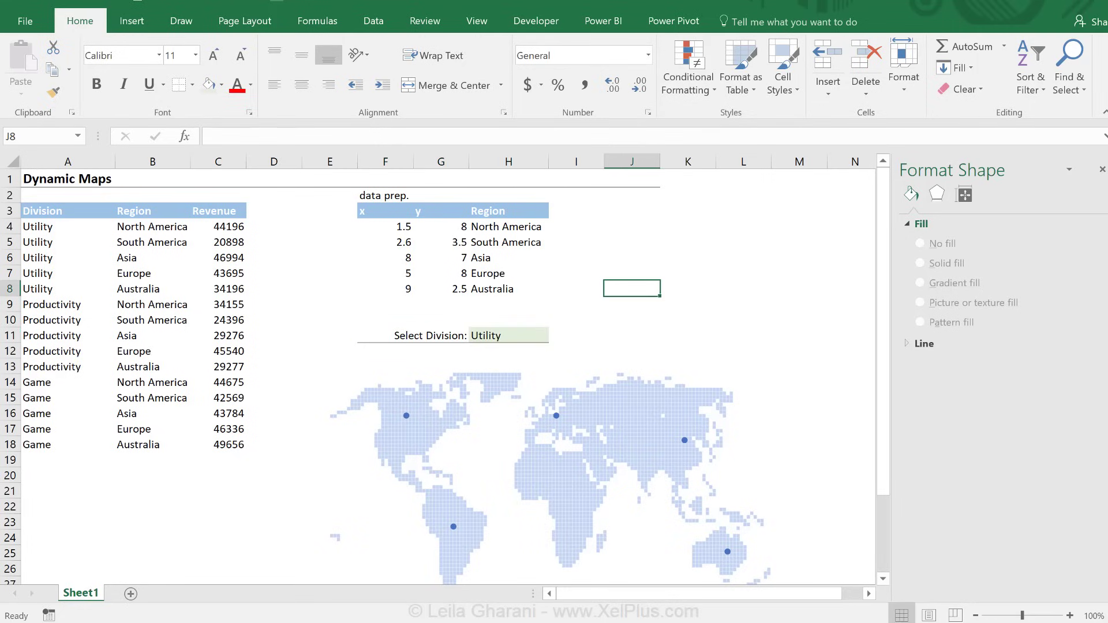
Copy the Revenue header from C3 to I3 in the data prep table
click(198, 214)
key(ctrl+c)
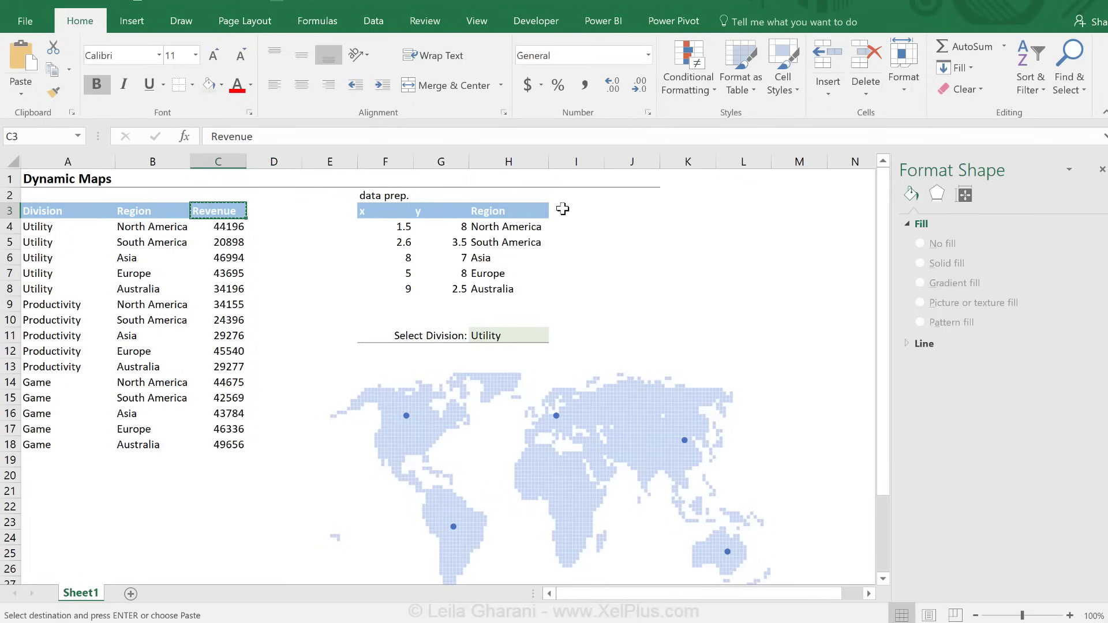
click(564, 210)
key(ctrl+v)
click(511, 335)
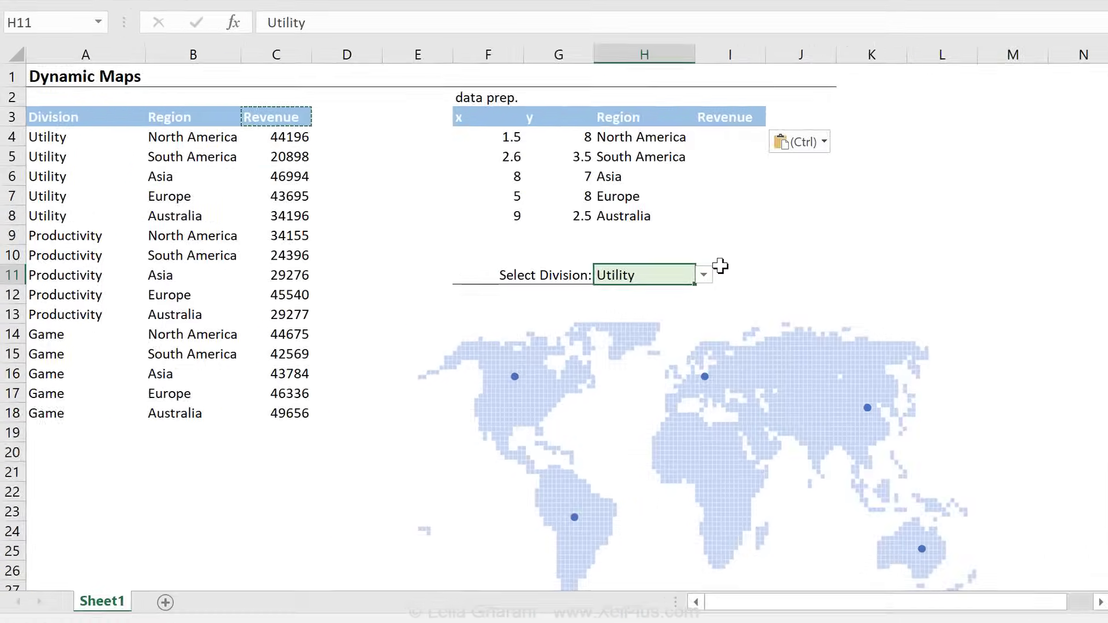
click(579, 225)
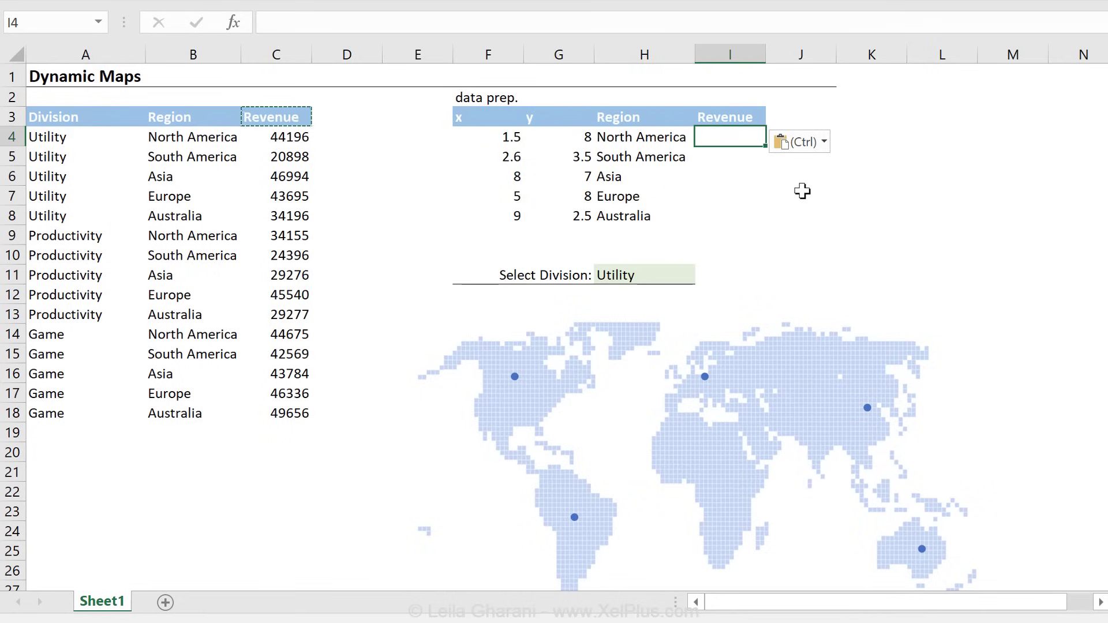
click(639, 275)
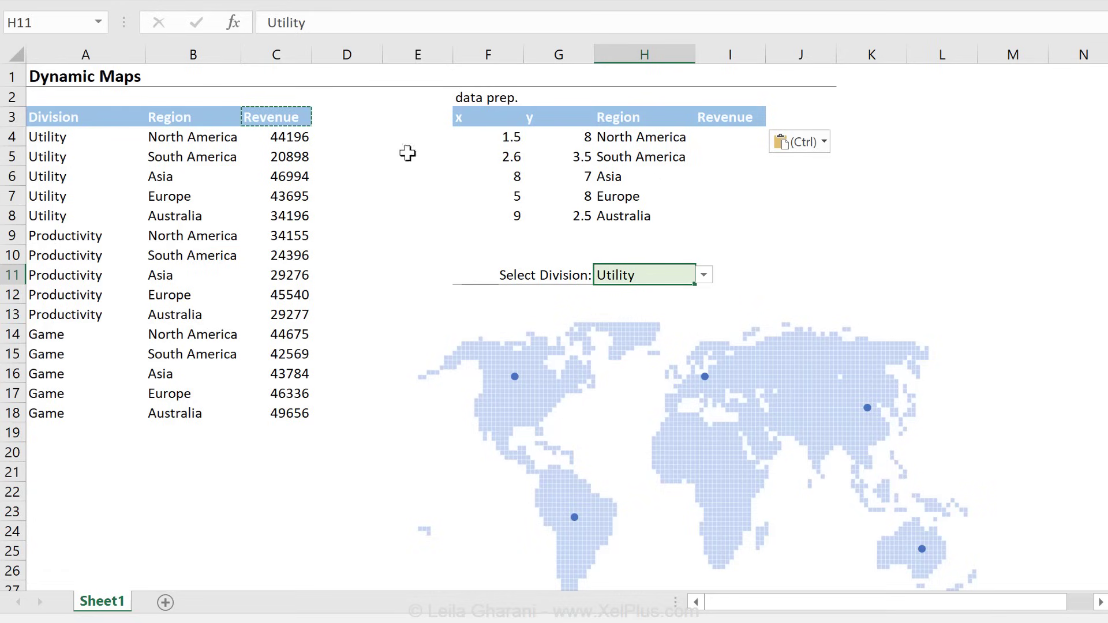
click(601, 134)
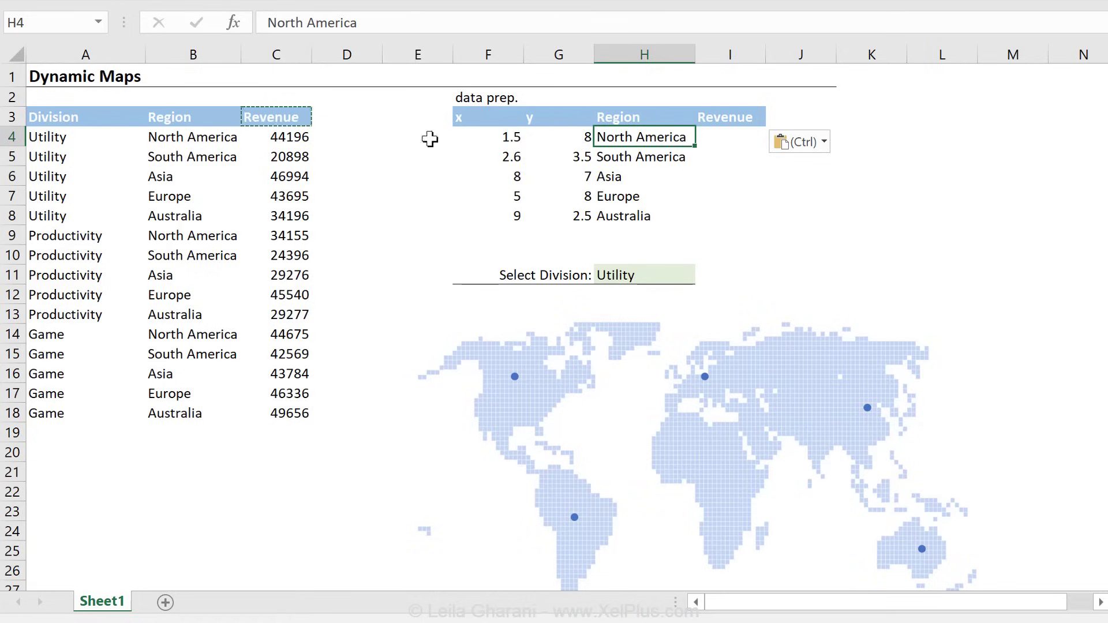
Start a SUMIFS formula in I4 with the absolute revenue range $C$4:$C$18 as the sum range
click(728, 136)
text(=sumifs()
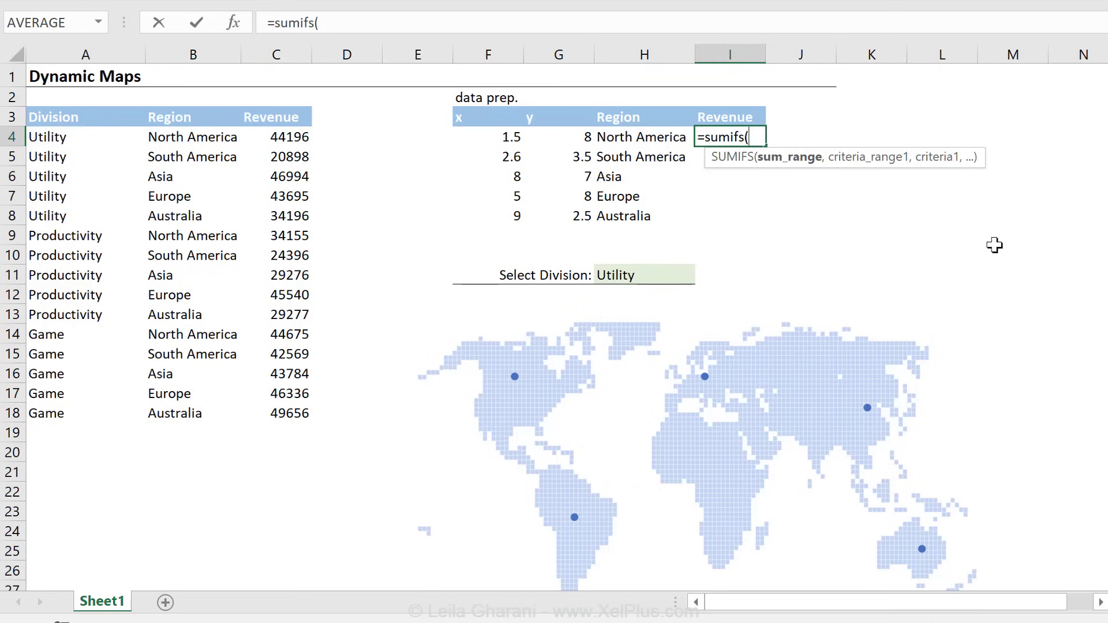
click(306, 138)
key(ctrl+shift+Down)
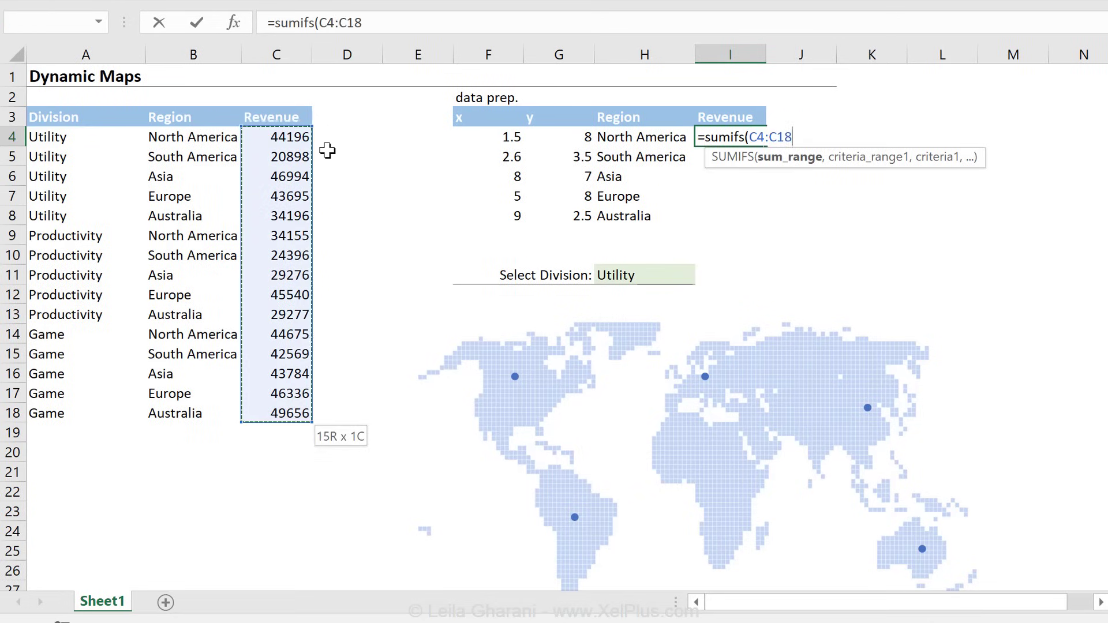
key(F4)
text(,)
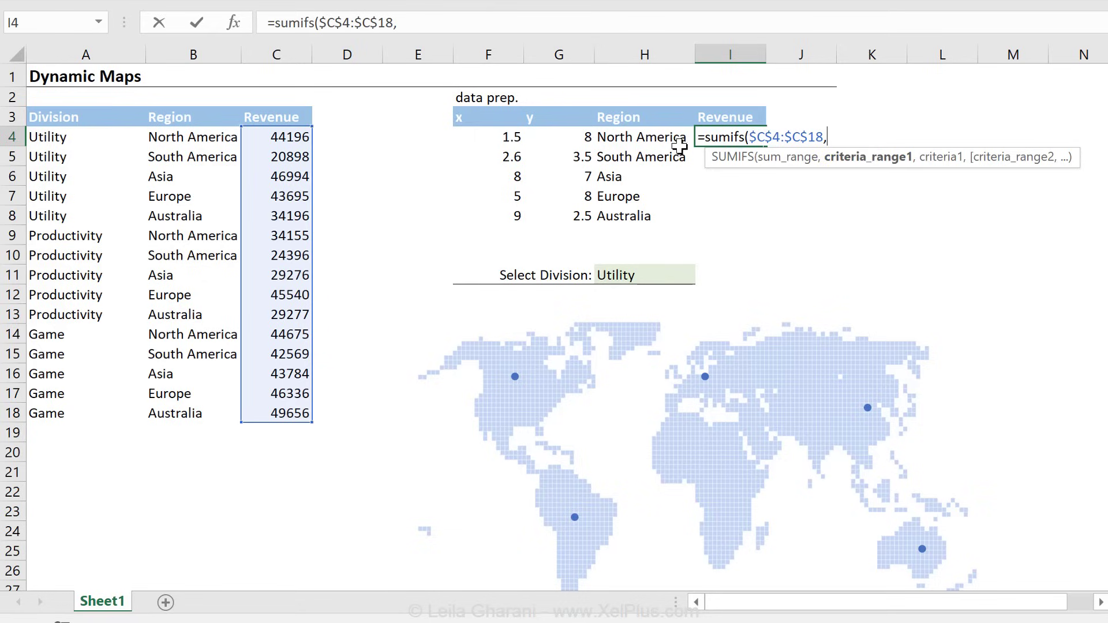
Add the region condition to the SUMIFS formula, matching the absolute range $B$4:$B$18 against H4
click(172, 141)
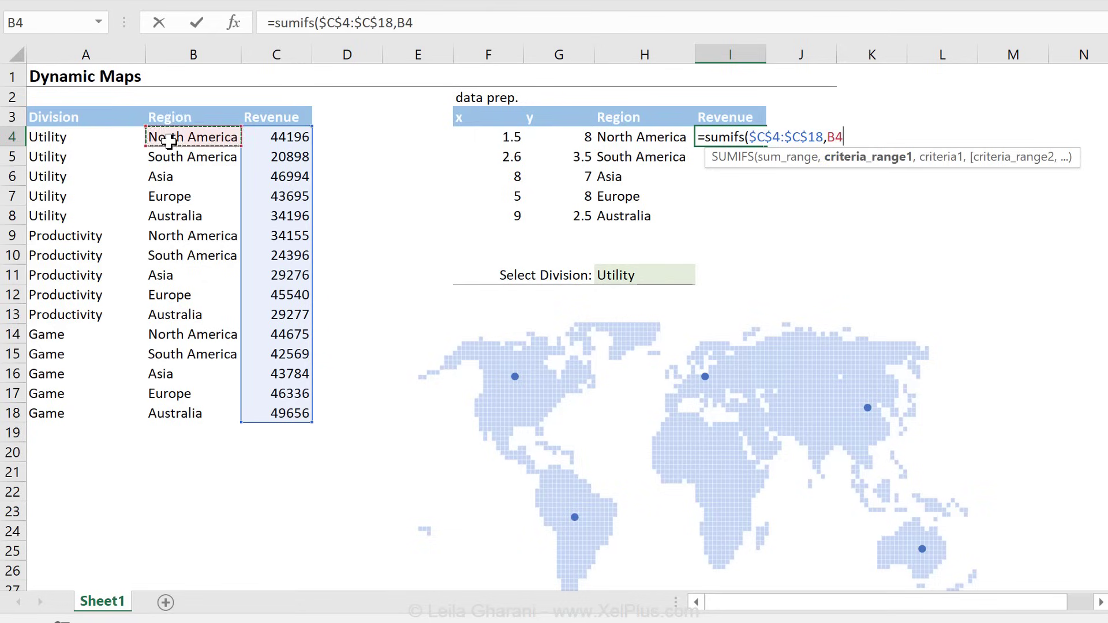
key(ctrl+shift+Down)
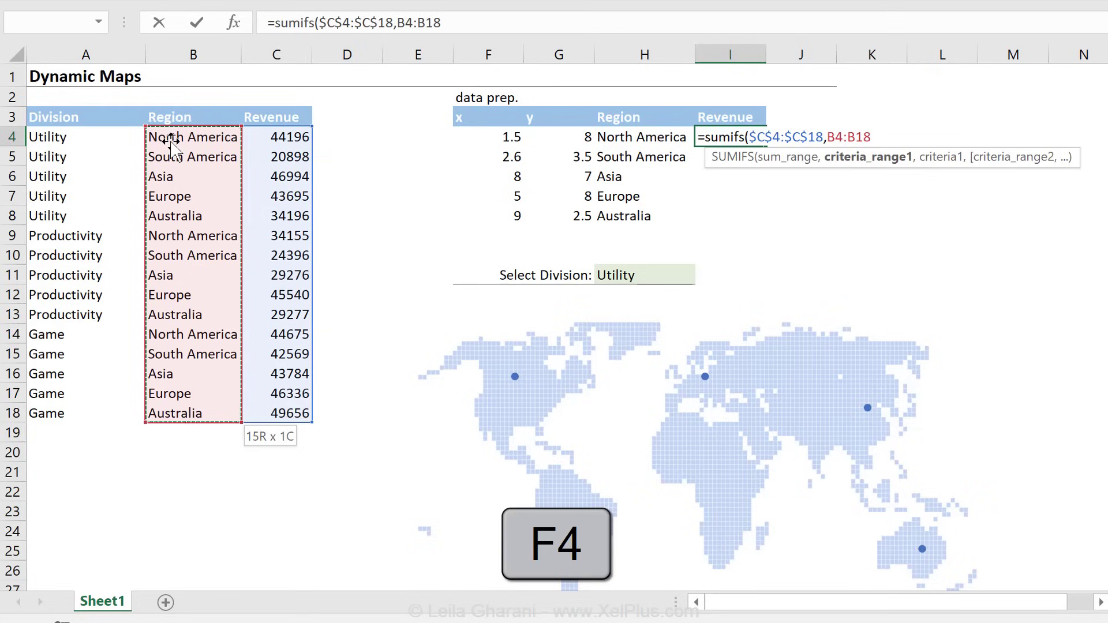
key(F4)
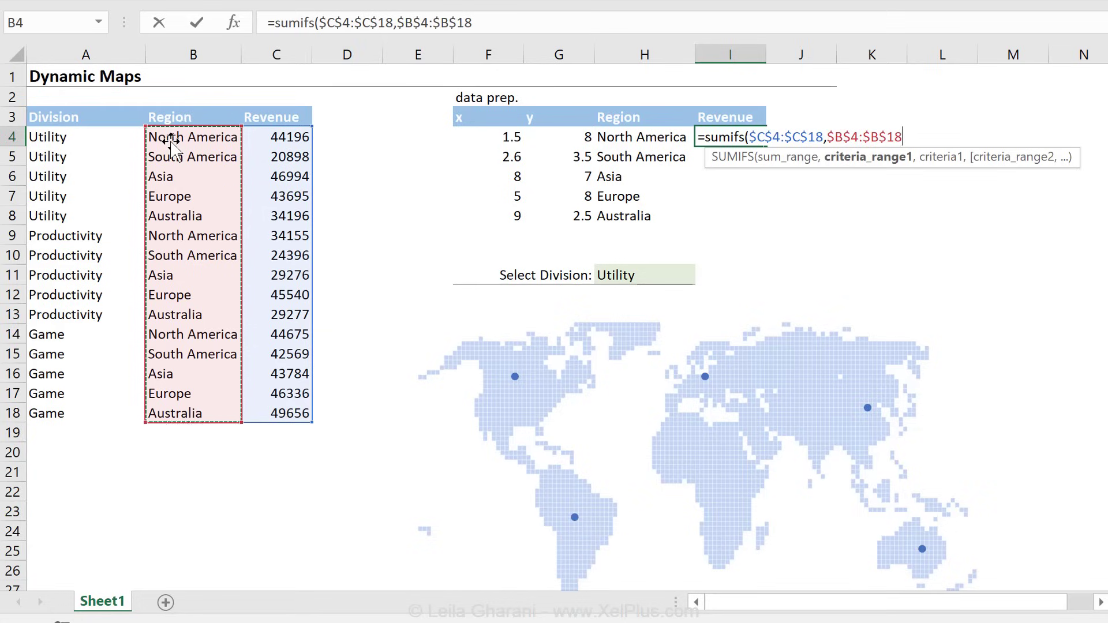
text(,)
click(635, 136)
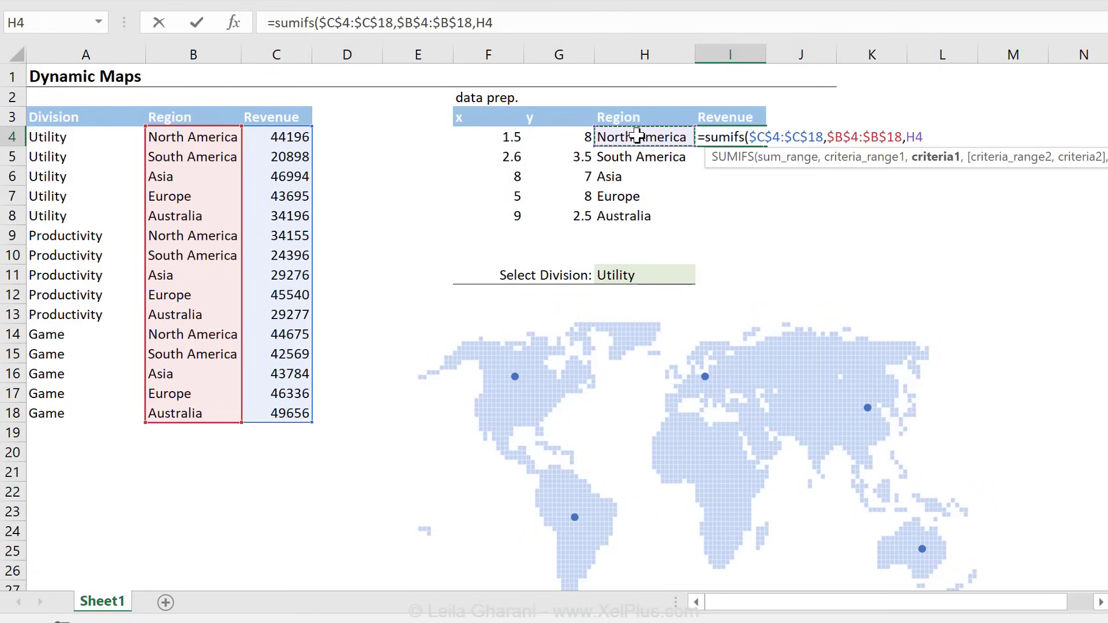
text(,)
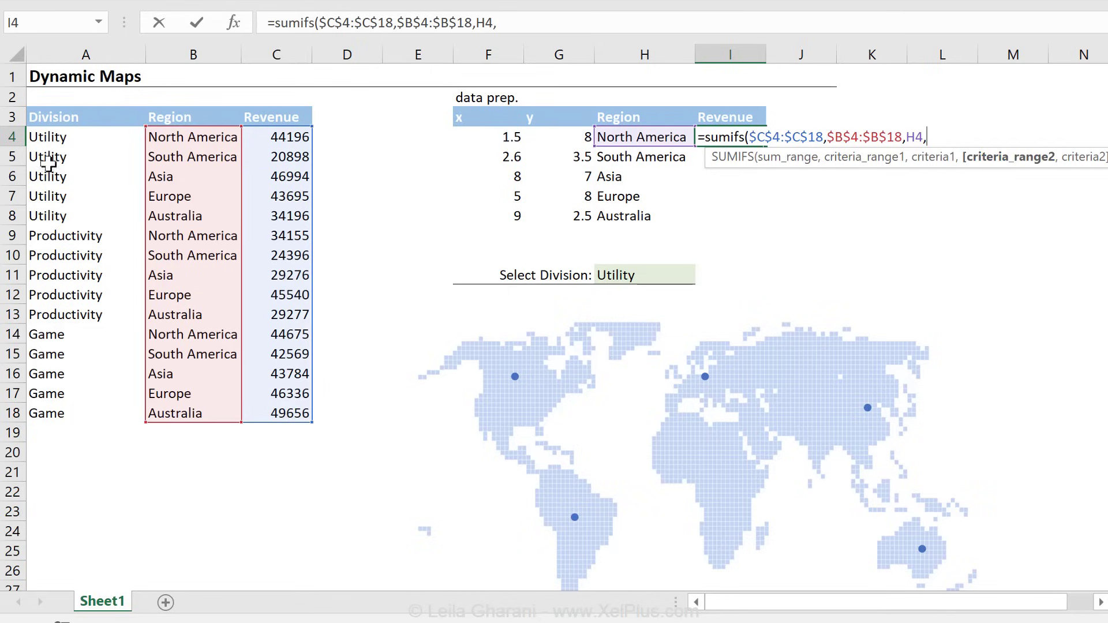
Complete the SUMIFS formula with the division condition matching $A$4:$A$18 against $H$11, and fill it down to I8
click(75, 138)
key(ctrl+shift+Down)
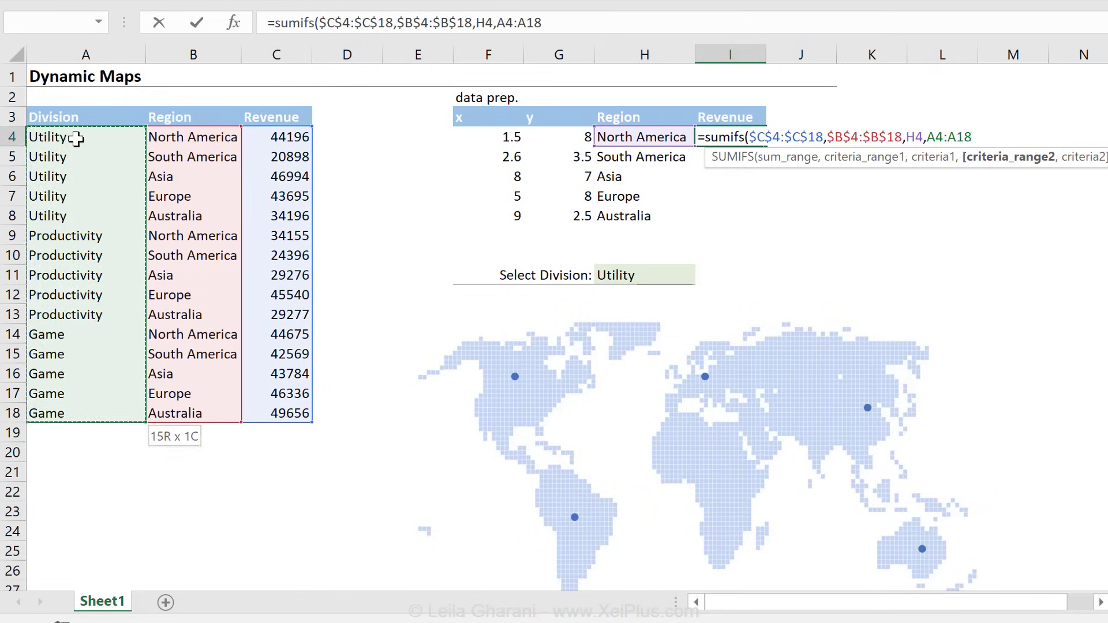
key(F4)
text(,)
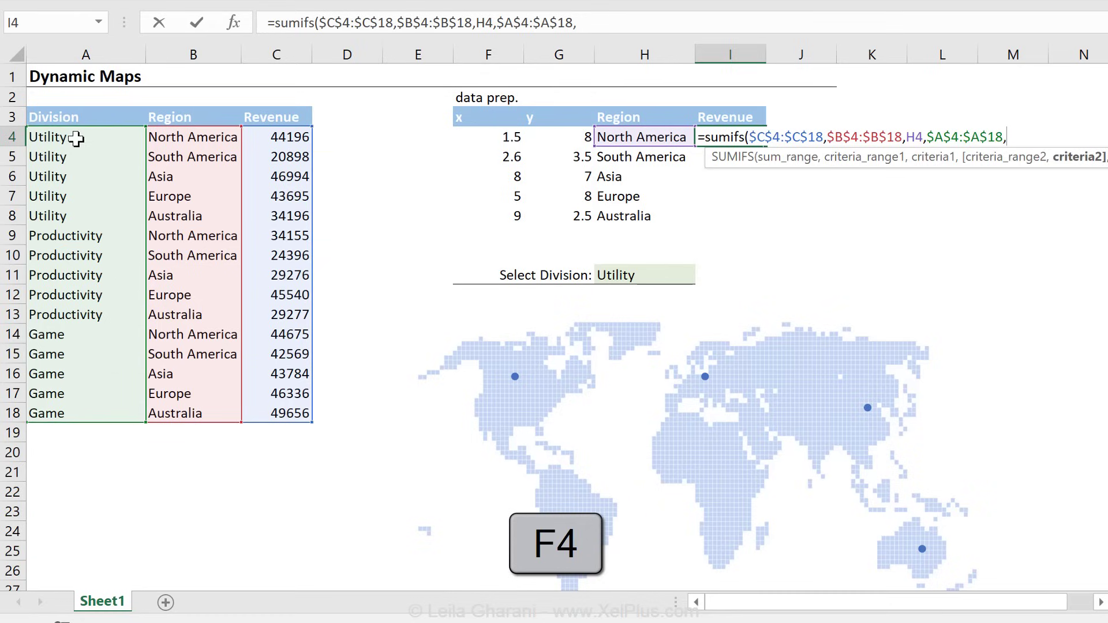
click(664, 277)
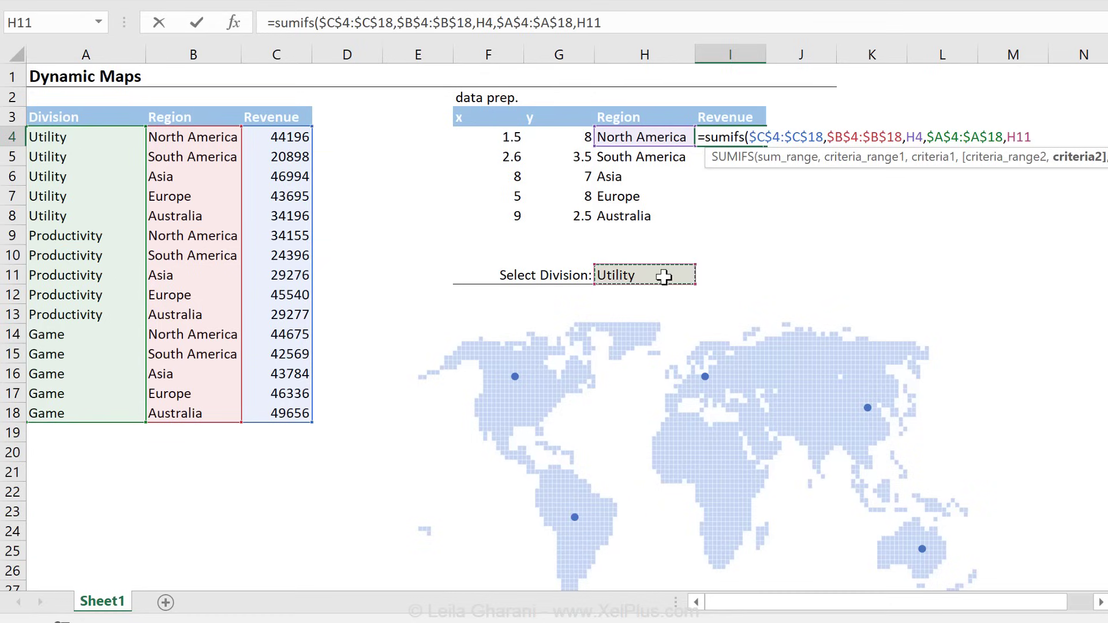
key(F4)
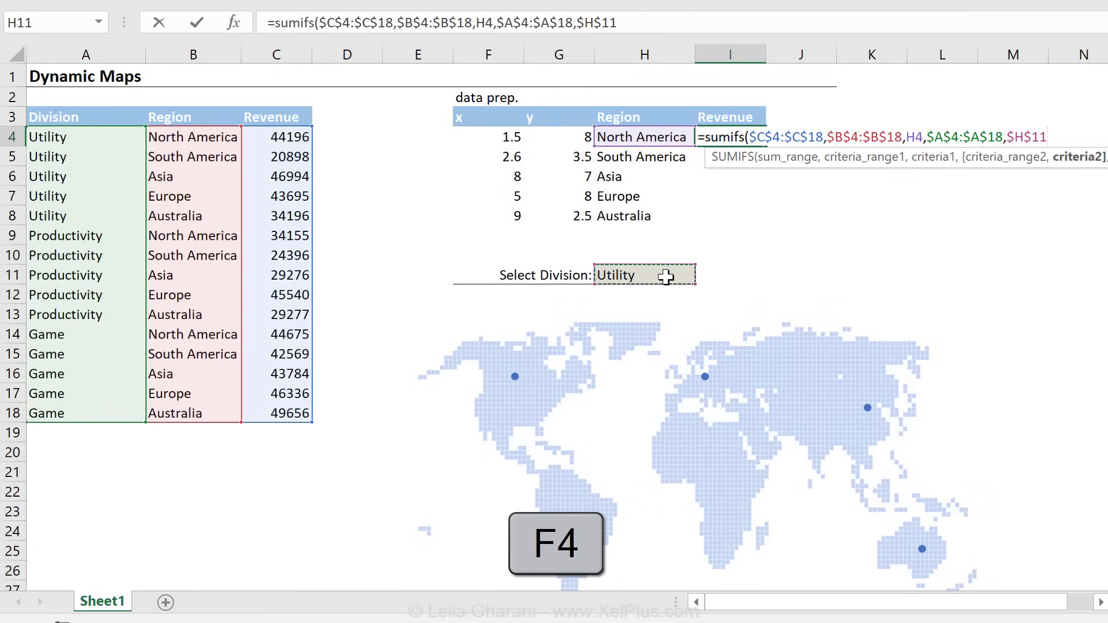
text())
key(ctrl+Return)
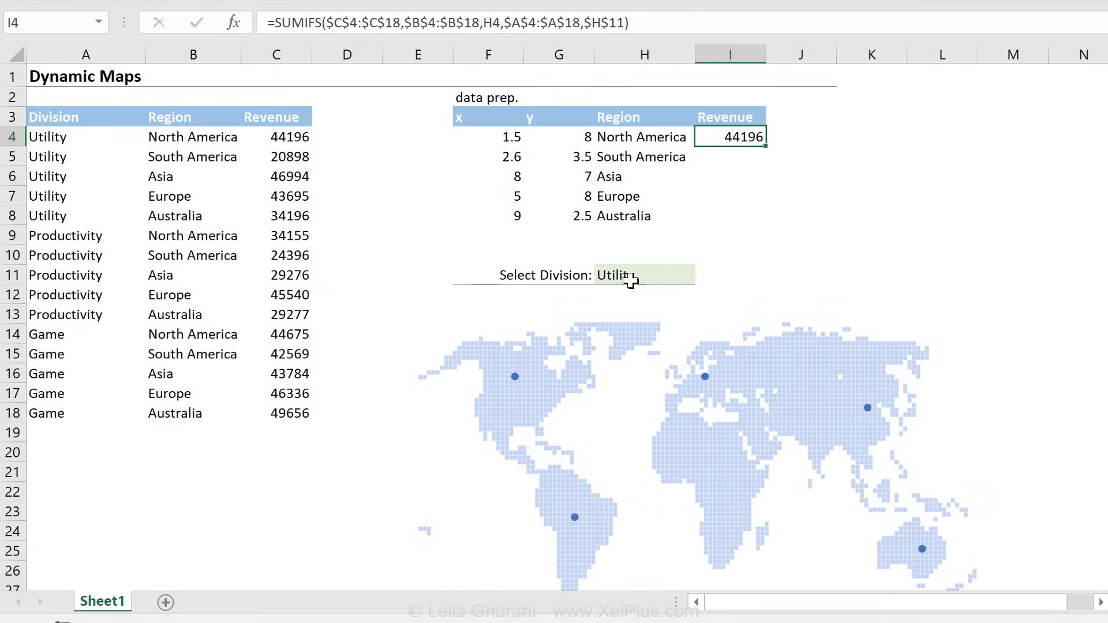
drag(766, 145, 744, 222)
Test the division selection in H11 by choosing Productivity and then Game
click(673, 275)
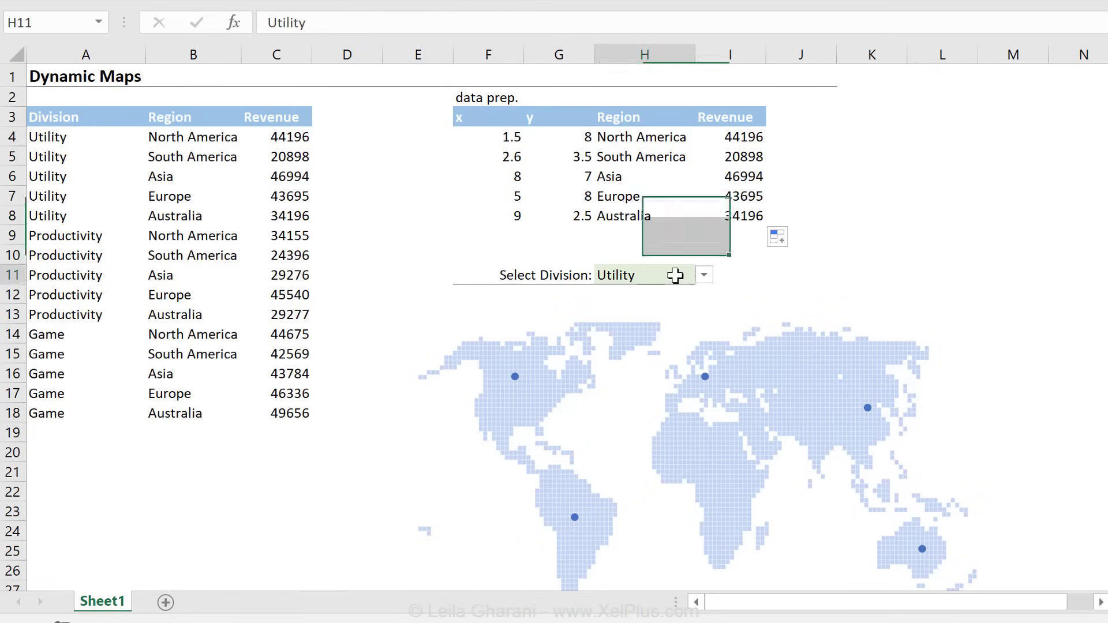
click(705, 275)
click(670, 309)
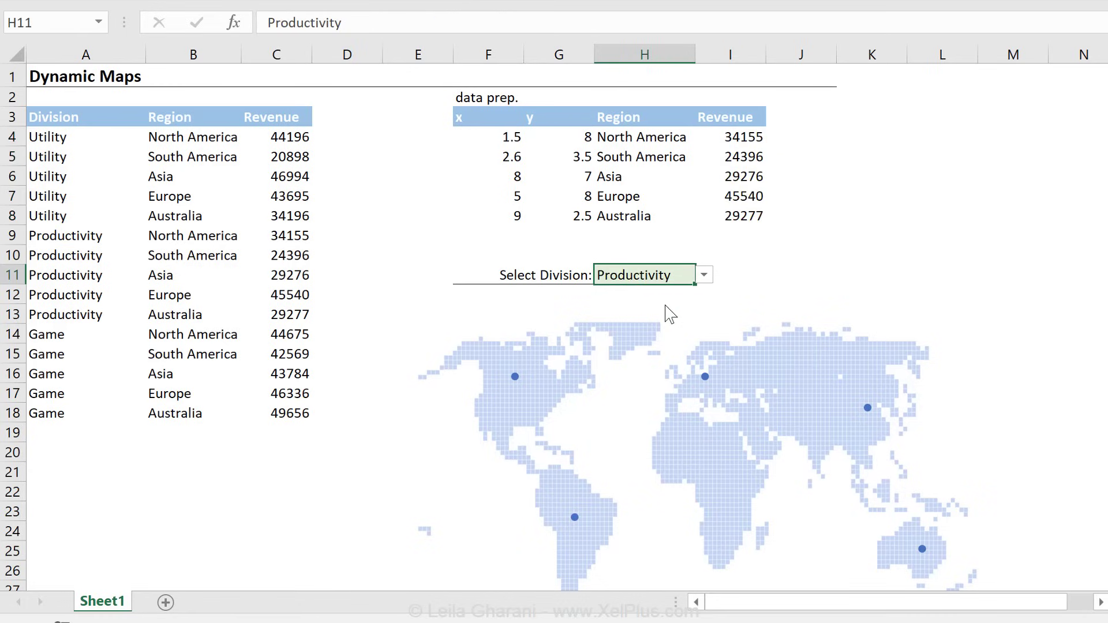
click(704, 276)
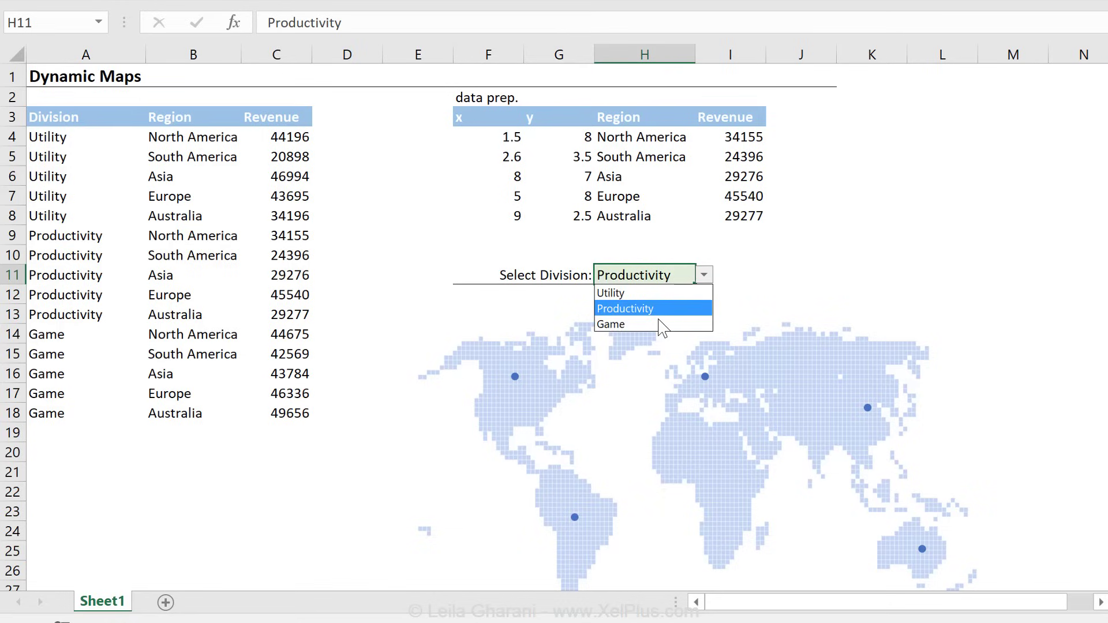
click(665, 325)
click(743, 218)
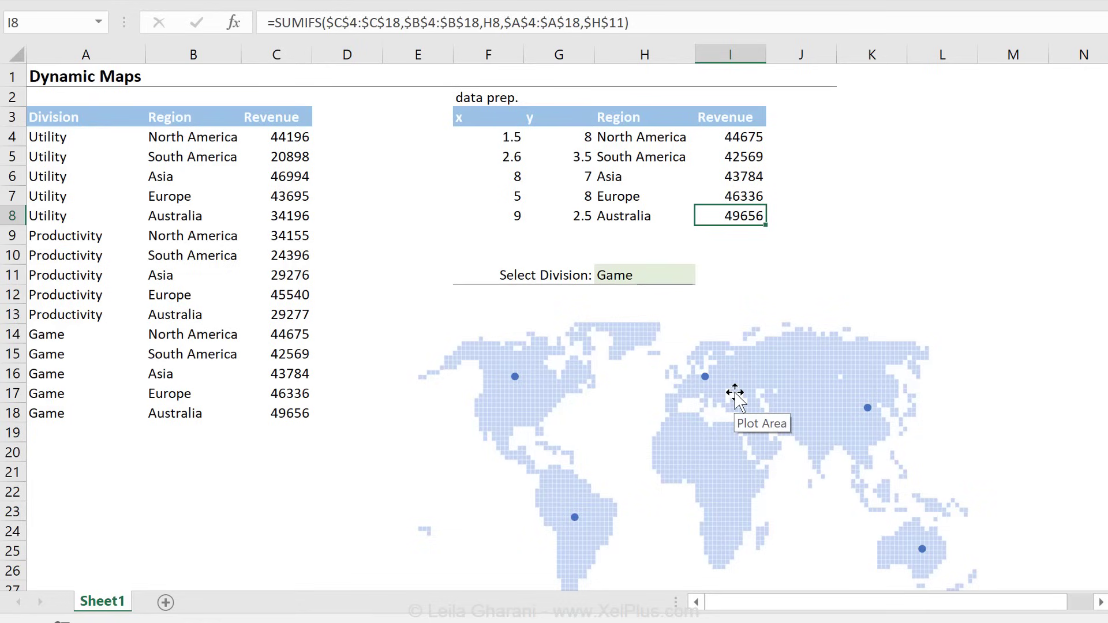
Change the map chart's type from Scatter to Bubble
mouse_move(710, 386)
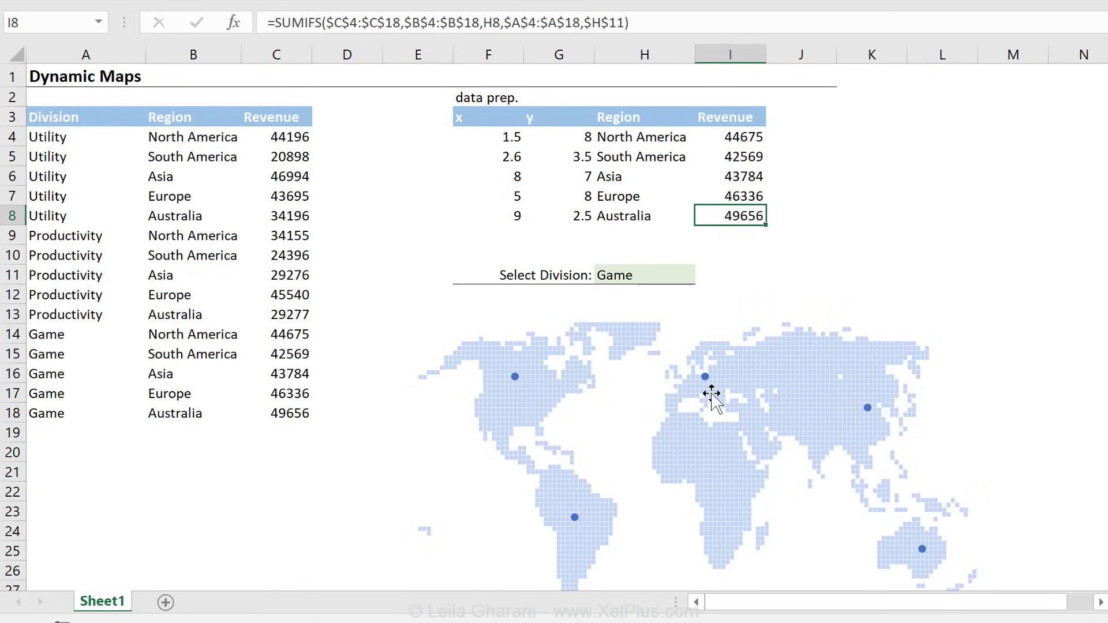
right_click(711, 394)
click(762, 460)
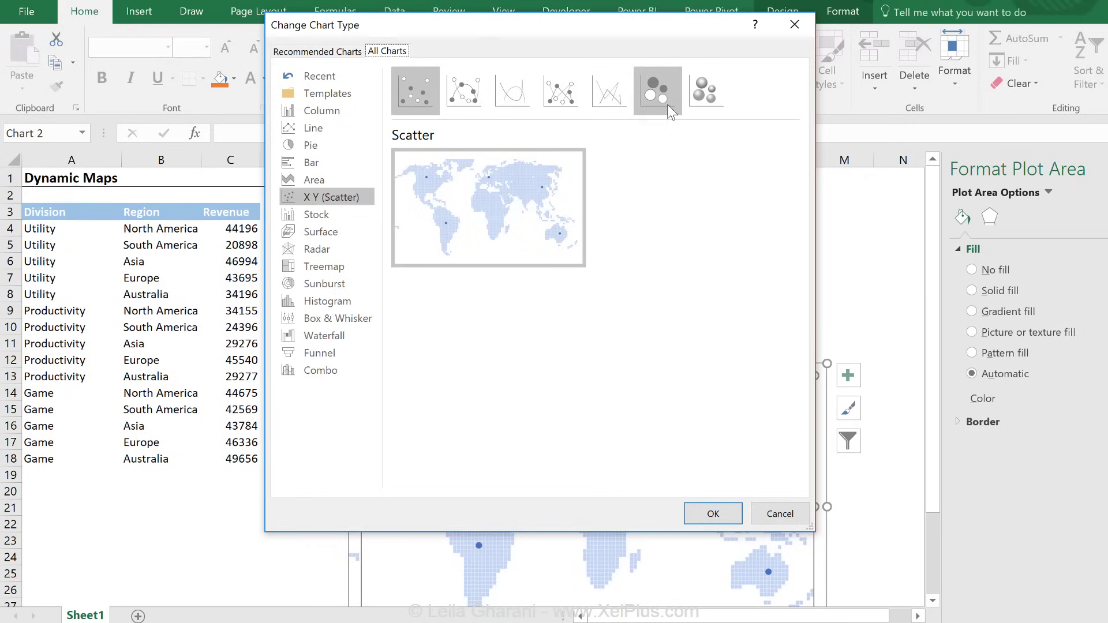
click(667, 104)
mouse_move(520, 215)
click(714, 514)
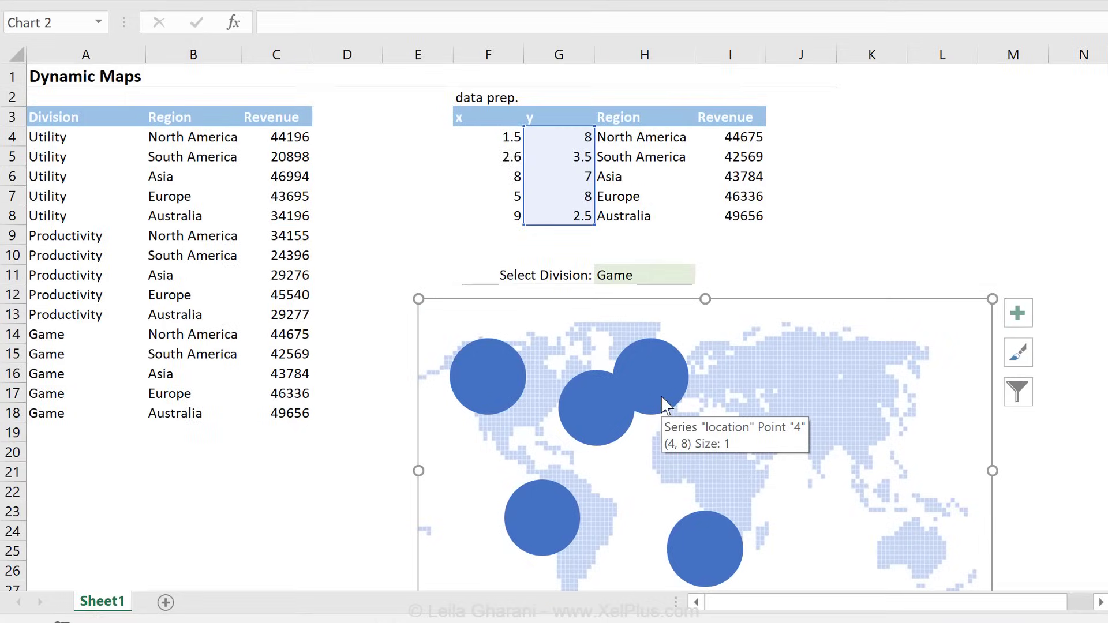
Edit the location series of the bubble chart so its X values come from Sheet1!$F$4:$F$8
right_click(669, 395)
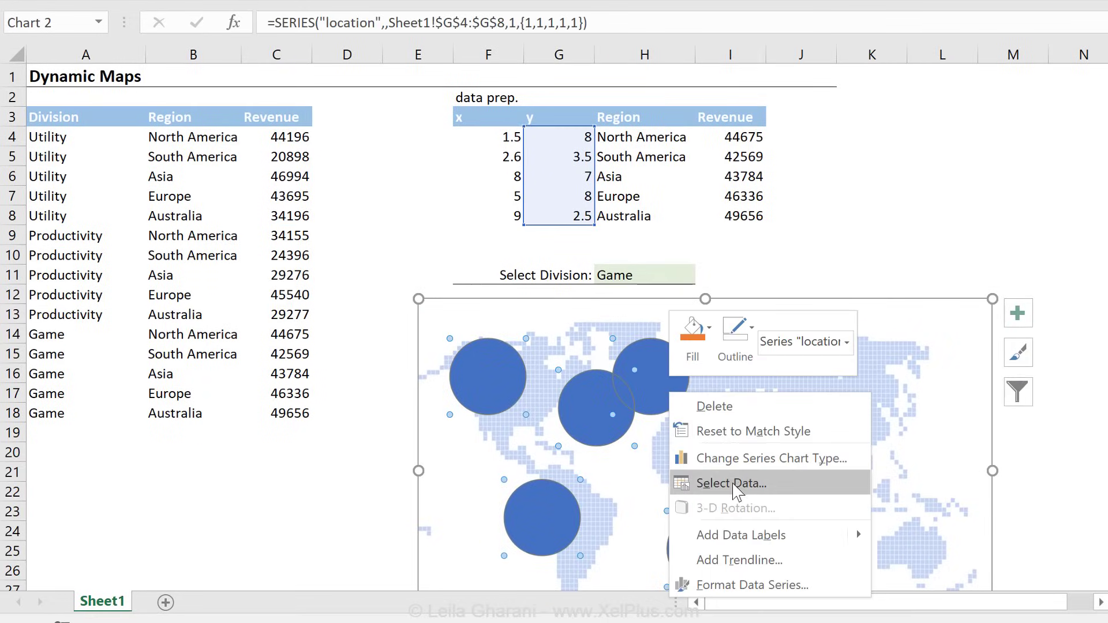
click(750, 489)
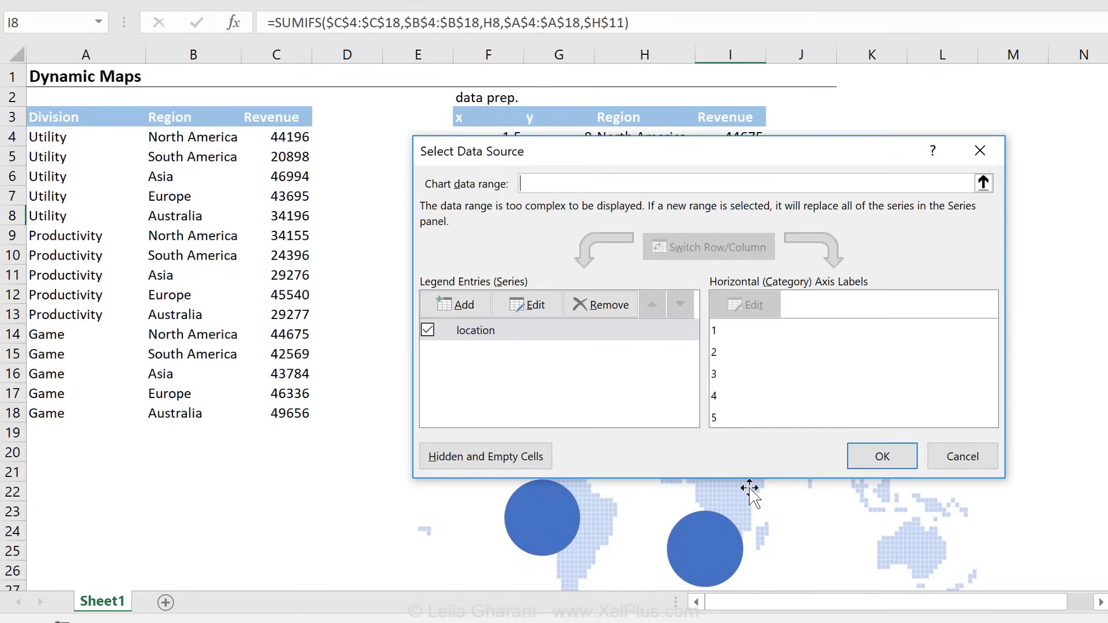
click(529, 306)
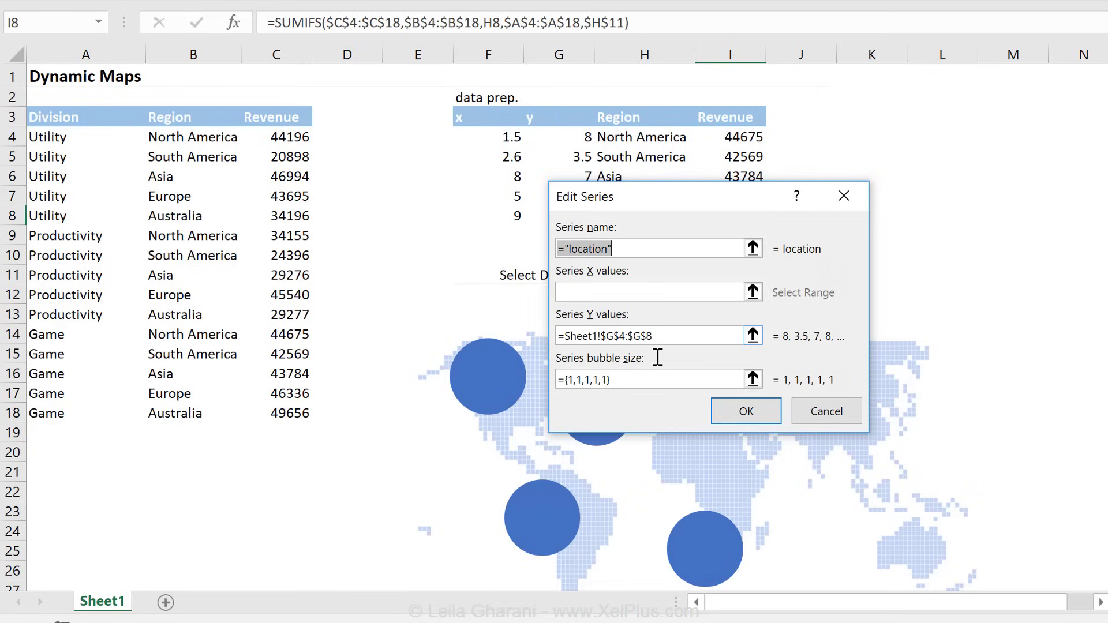
click(623, 293)
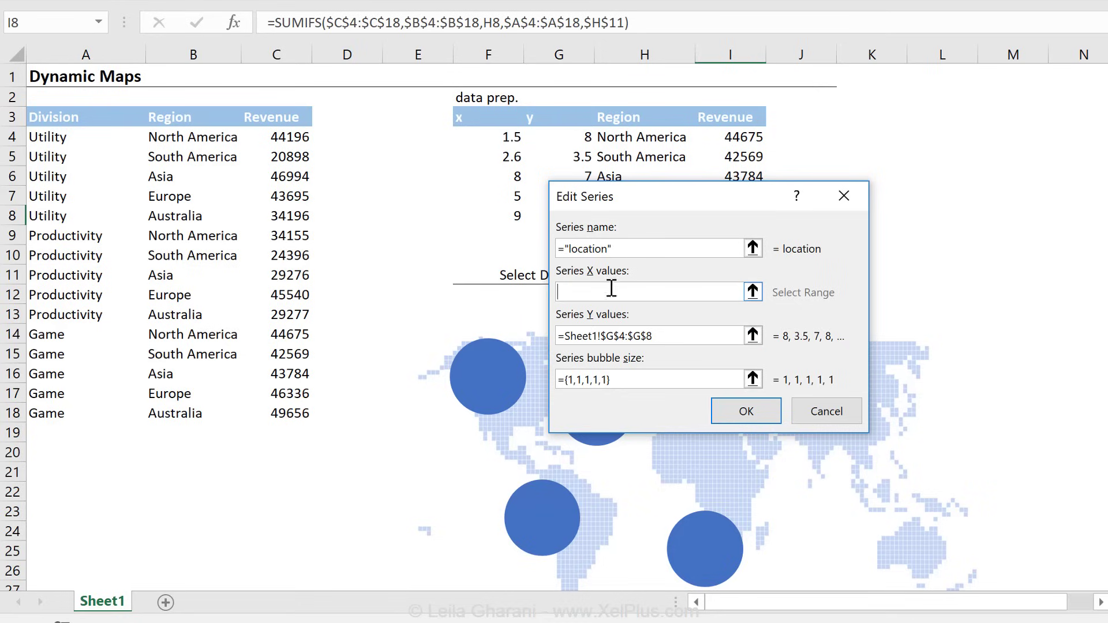
drag(479, 141, 519, 237)
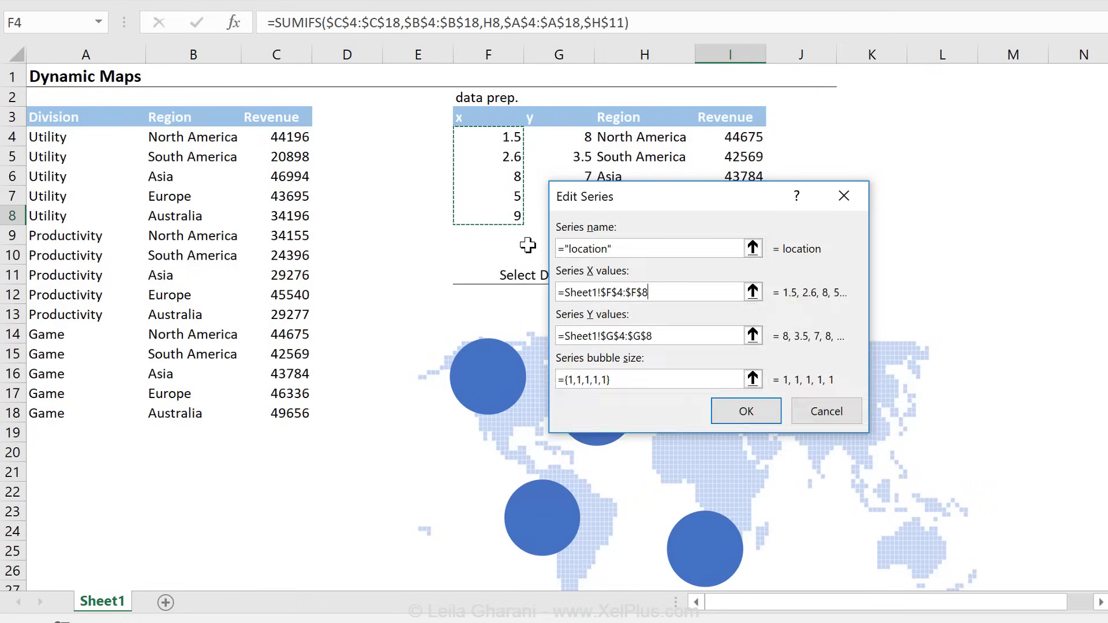
click(664, 340)
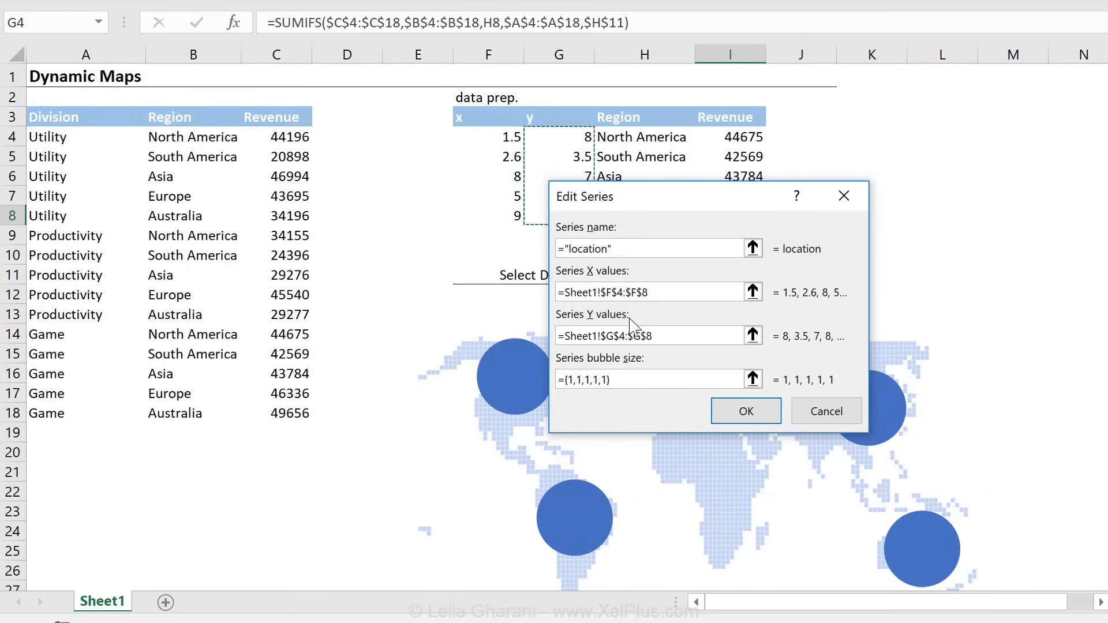
Replace the series bubble size with the revenue range Sheet1!$I$4:$I$8
drag(635, 378, 600, 366)
key(Delete)
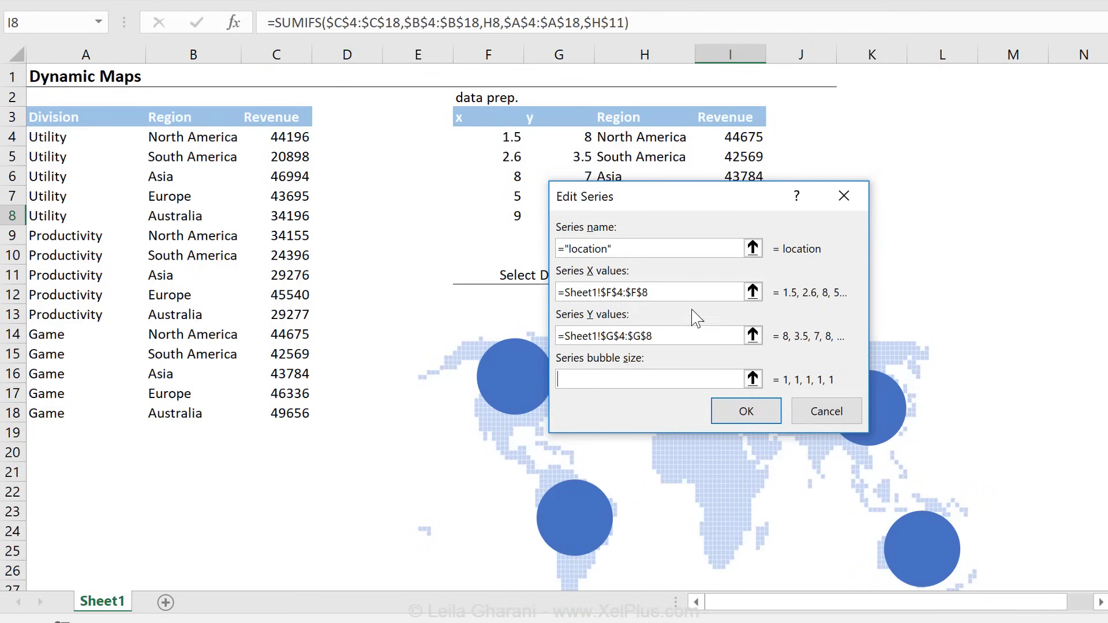
drag(707, 199, 715, 321)
click(730, 138)
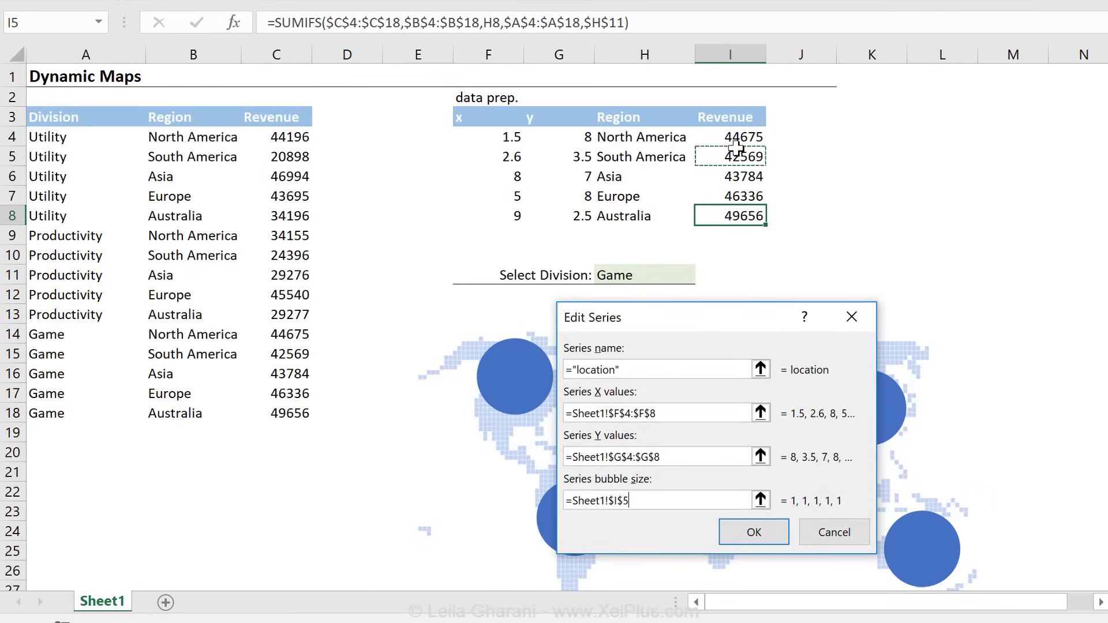
drag(728, 139, 737, 216)
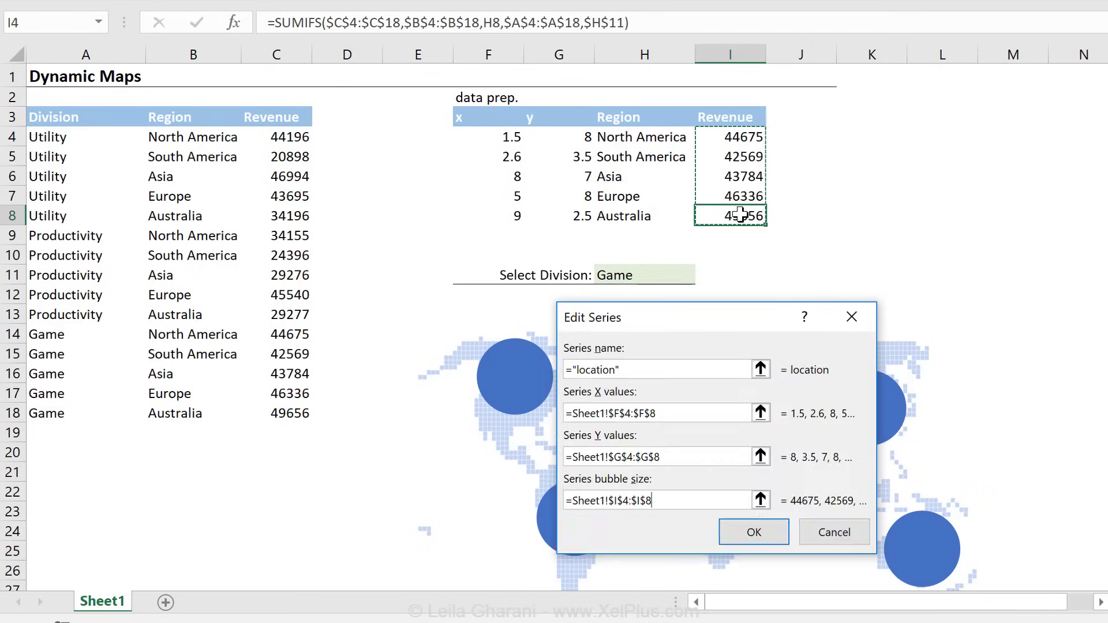
Rename the series "revenue by location" and apply the data source changes
click(627, 370)
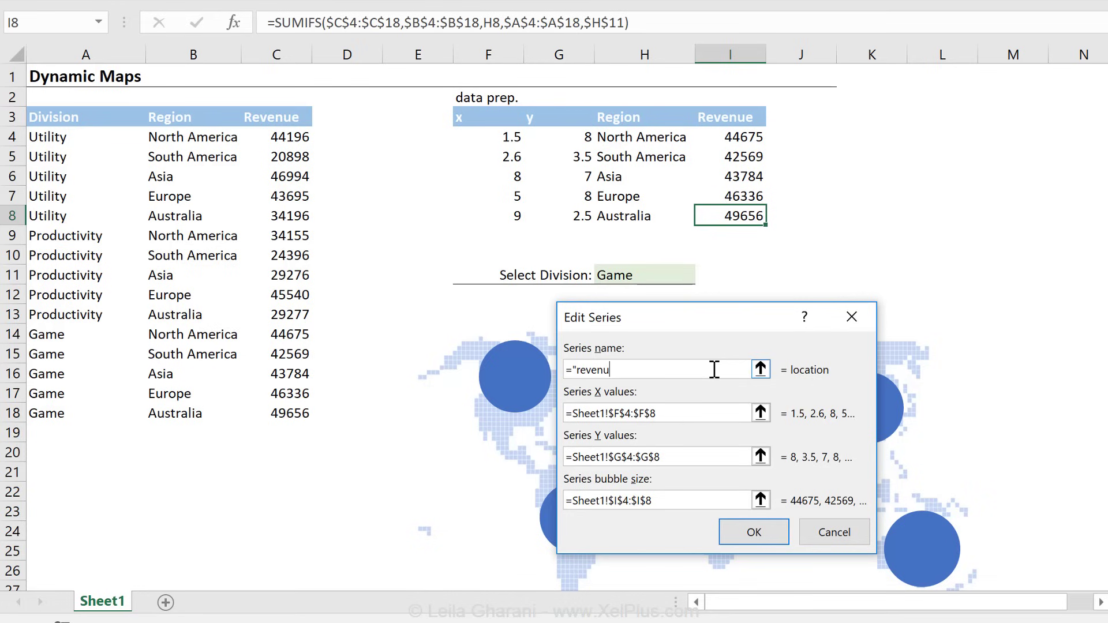
text(revenue by location")
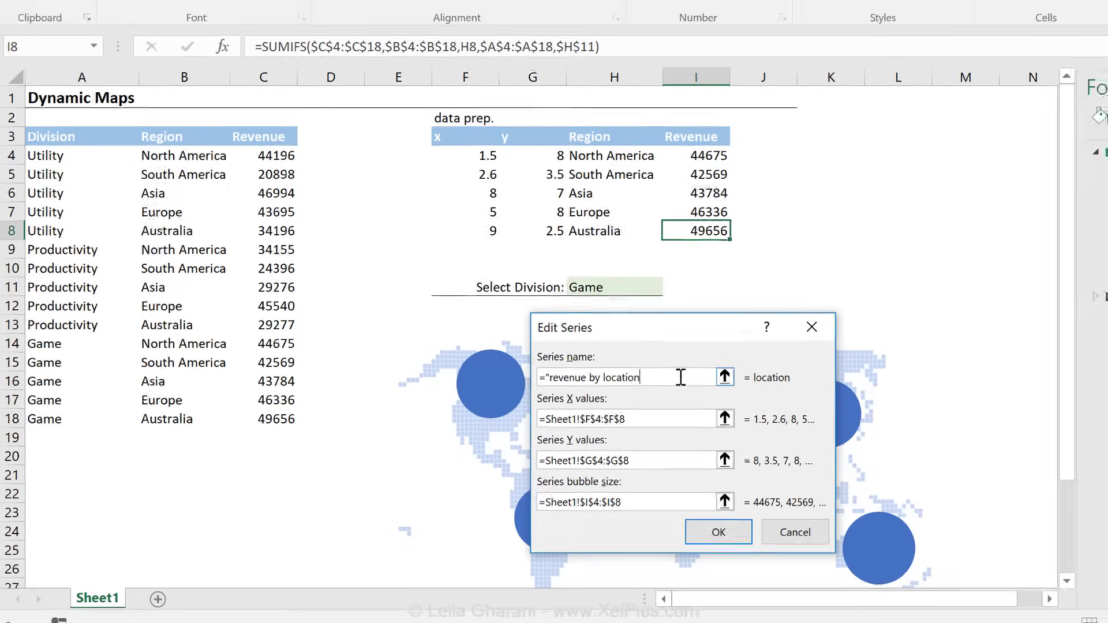
key(Return)
click(876, 456)
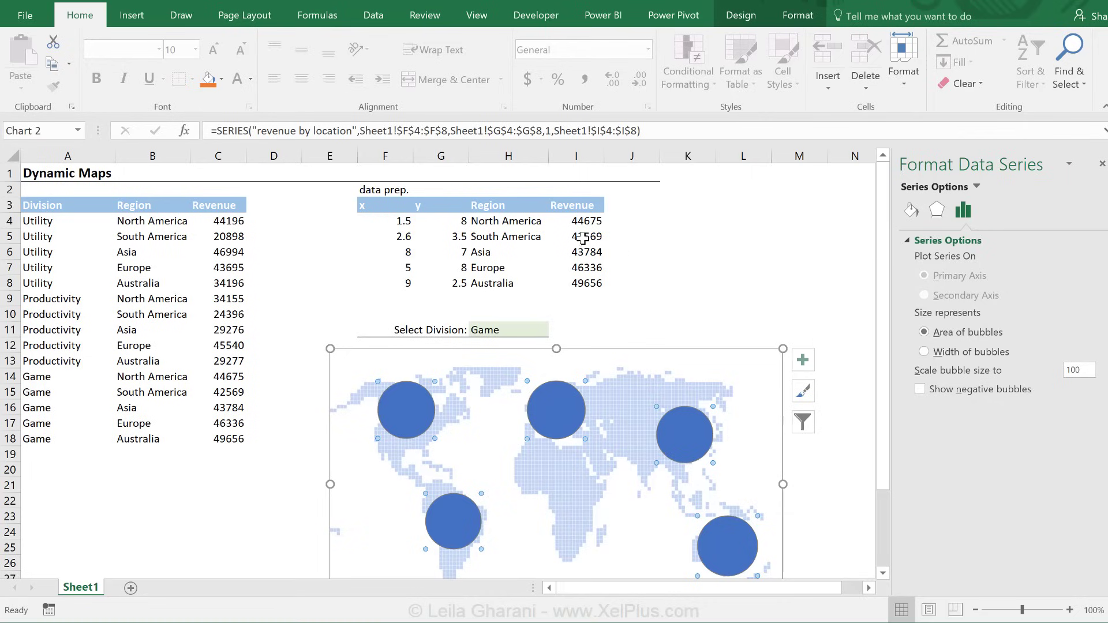
Keep bubble size represented by area and scale the bubbles to 80
click(942, 334)
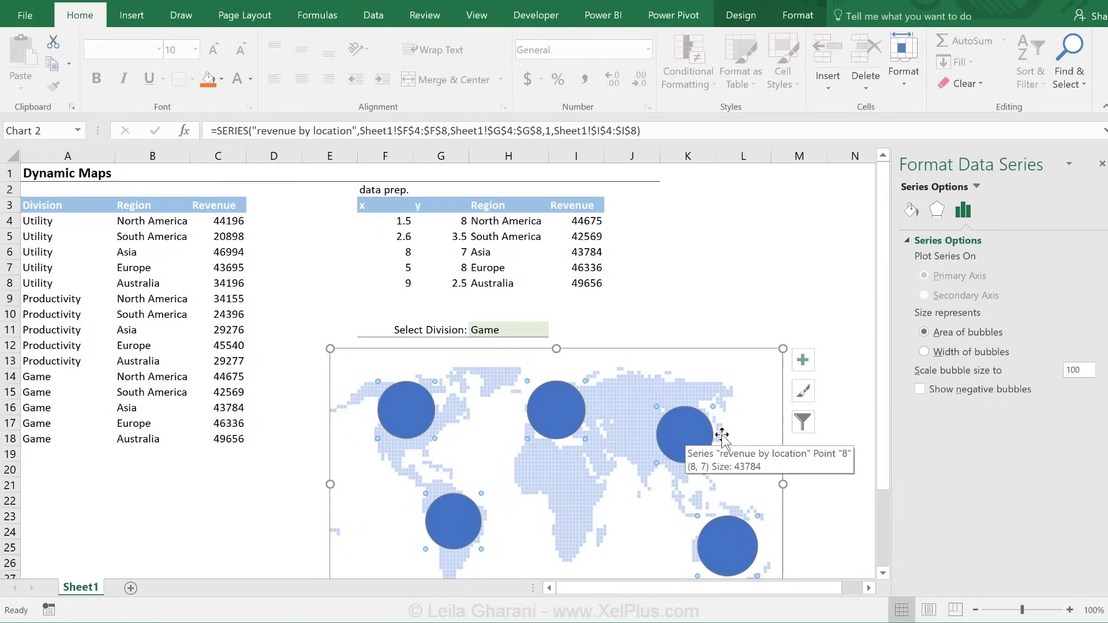
double_click(1079, 370)
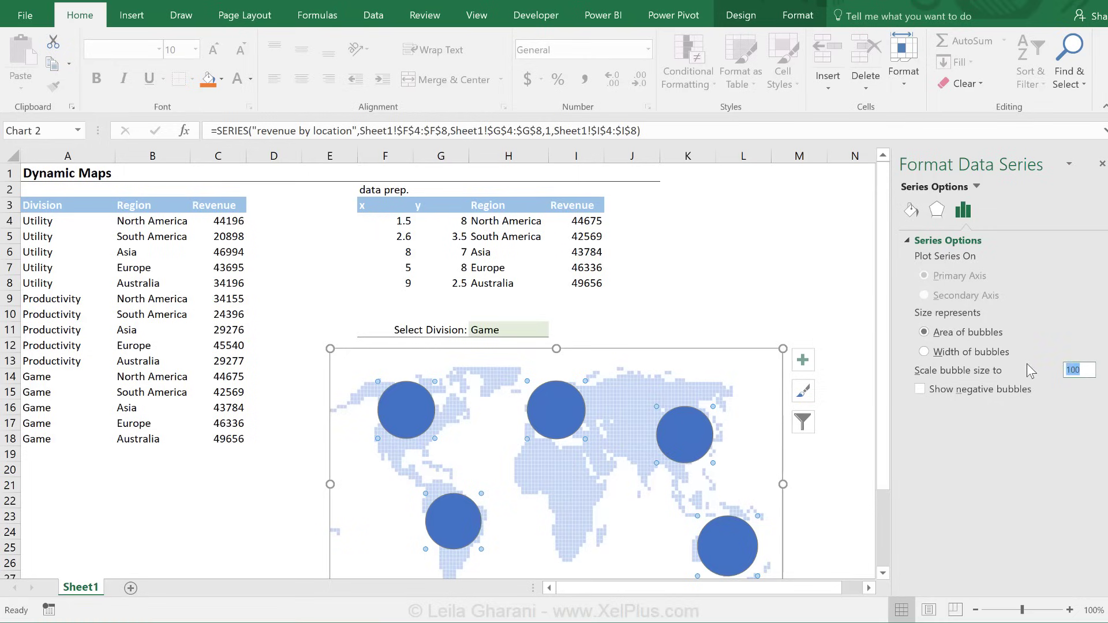
text(80)
key(Return)
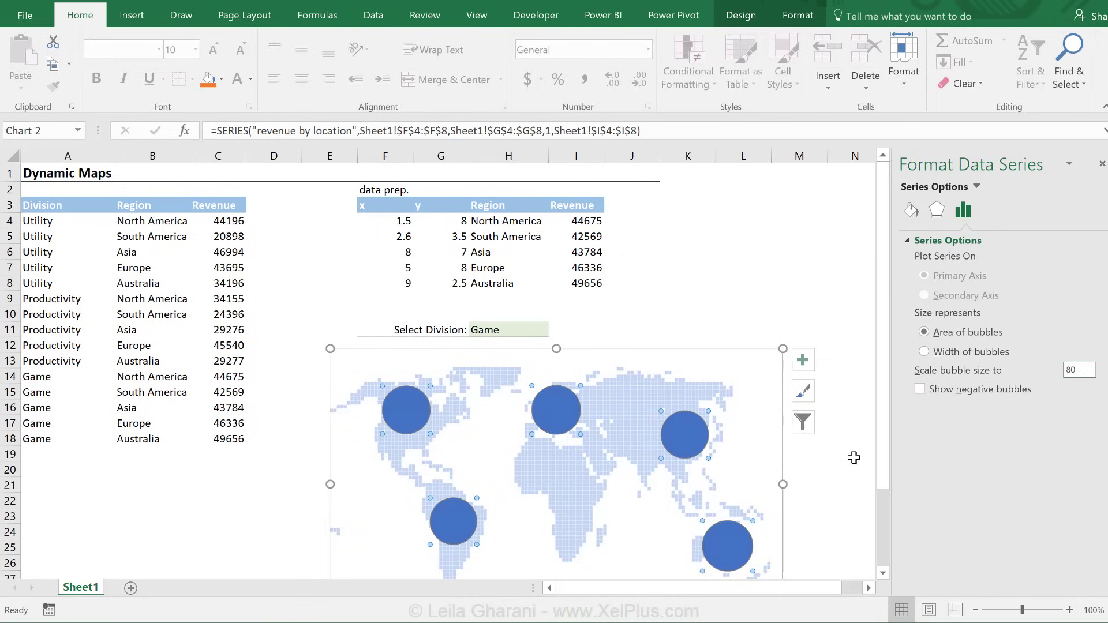
Add data labels to the bubbles, showing Bubble Size instead of Y Value
right_click(683, 439)
mouse_move(748, 554)
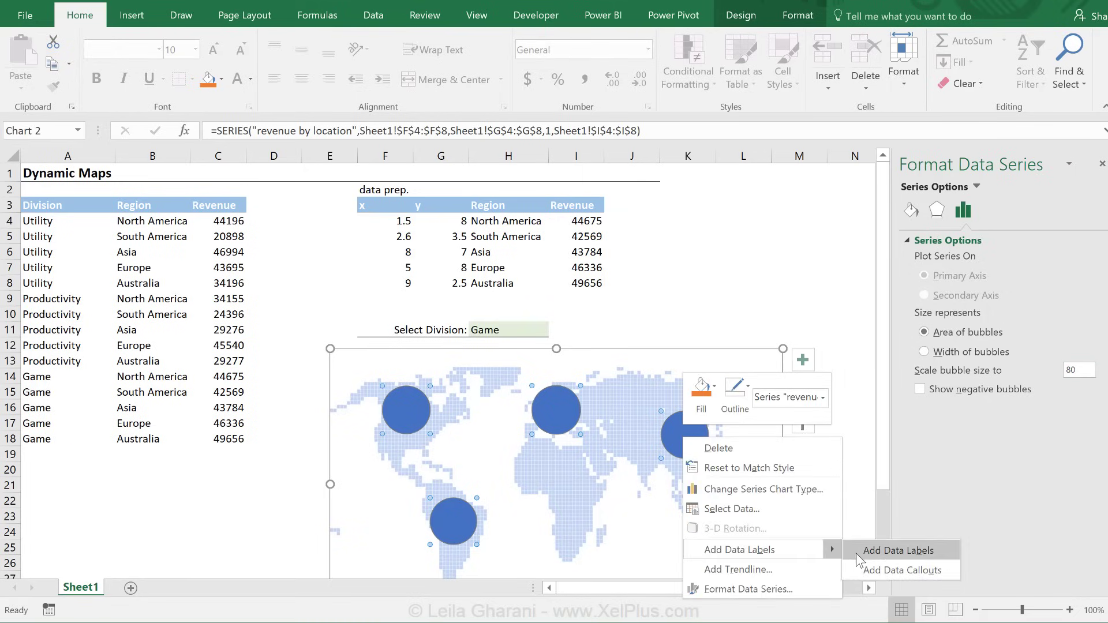
click(889, 550)
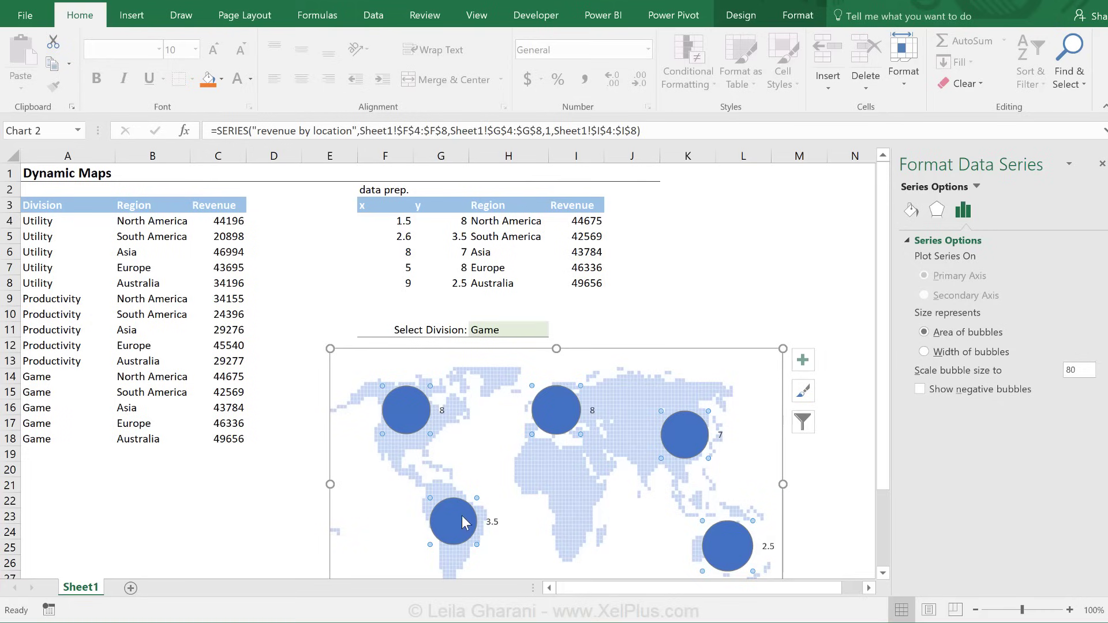
click(772, 547)
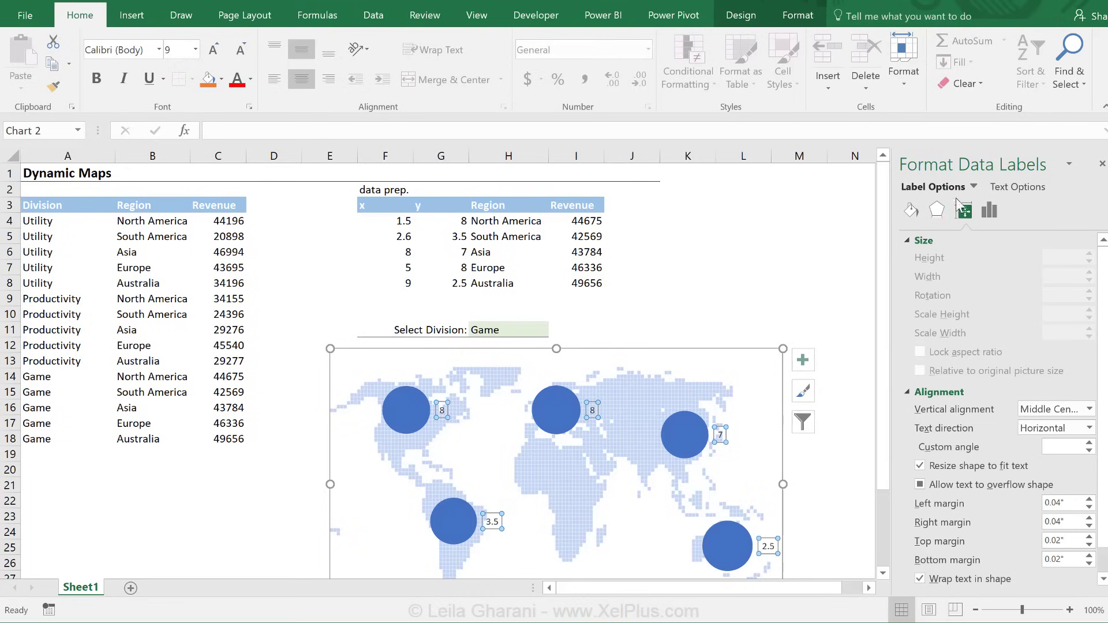
click(989, 210)
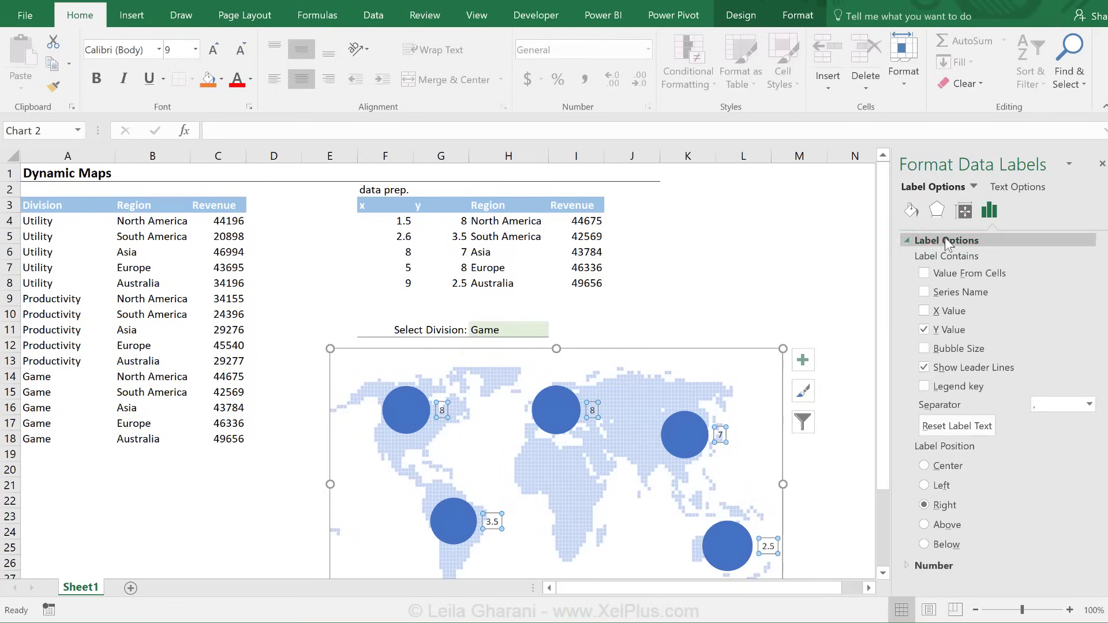
click(924, 330)
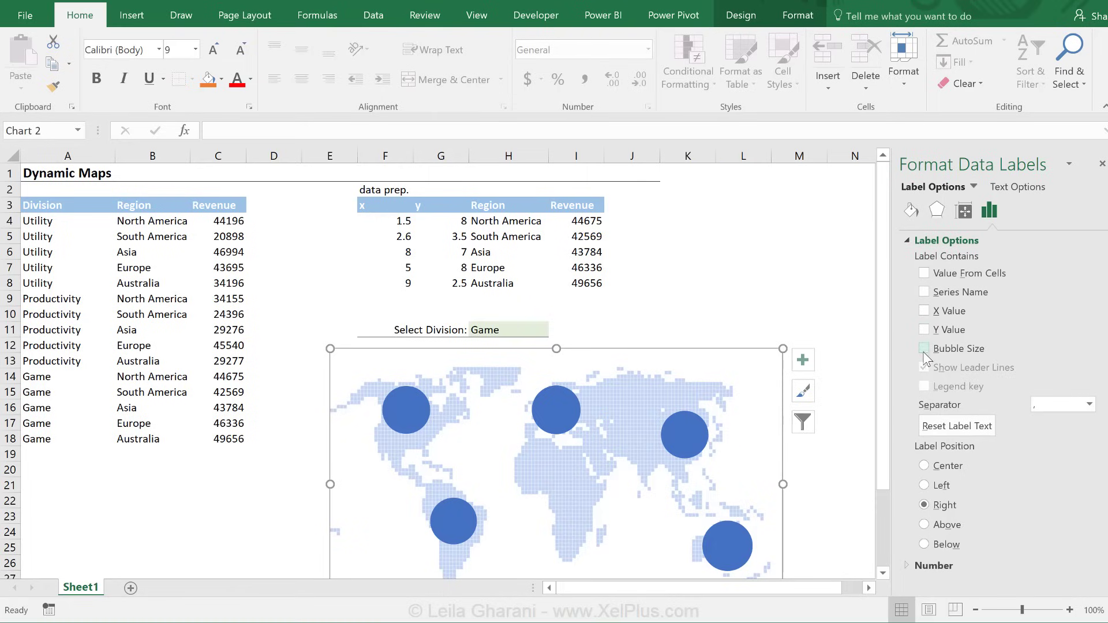
click(924, 349)
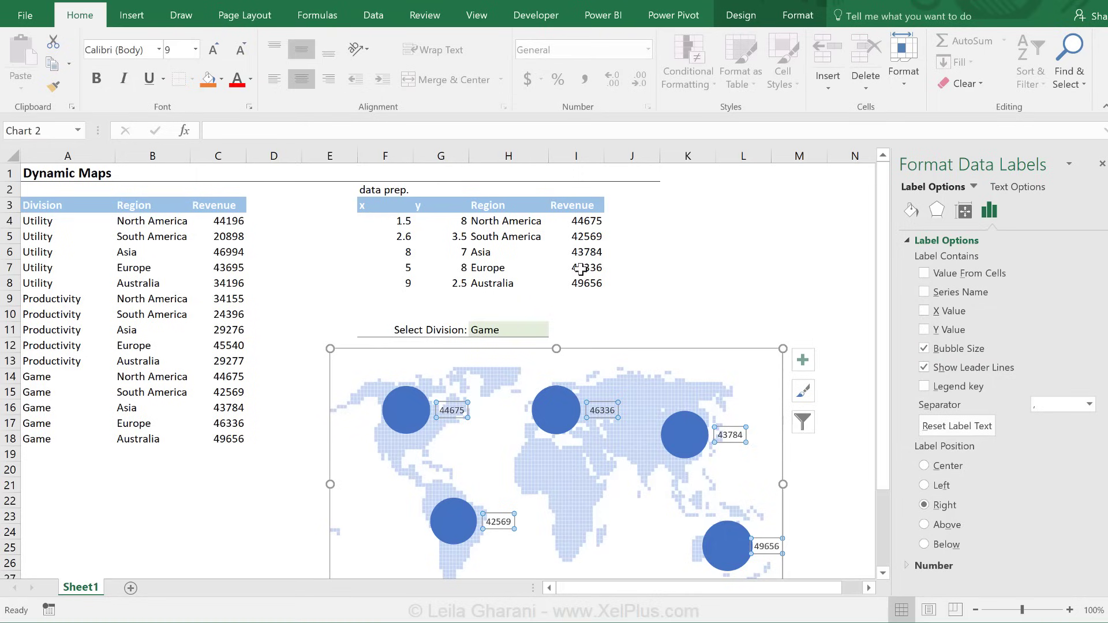
Center the data labels on the bubbles and make their font white
click(934, 461)
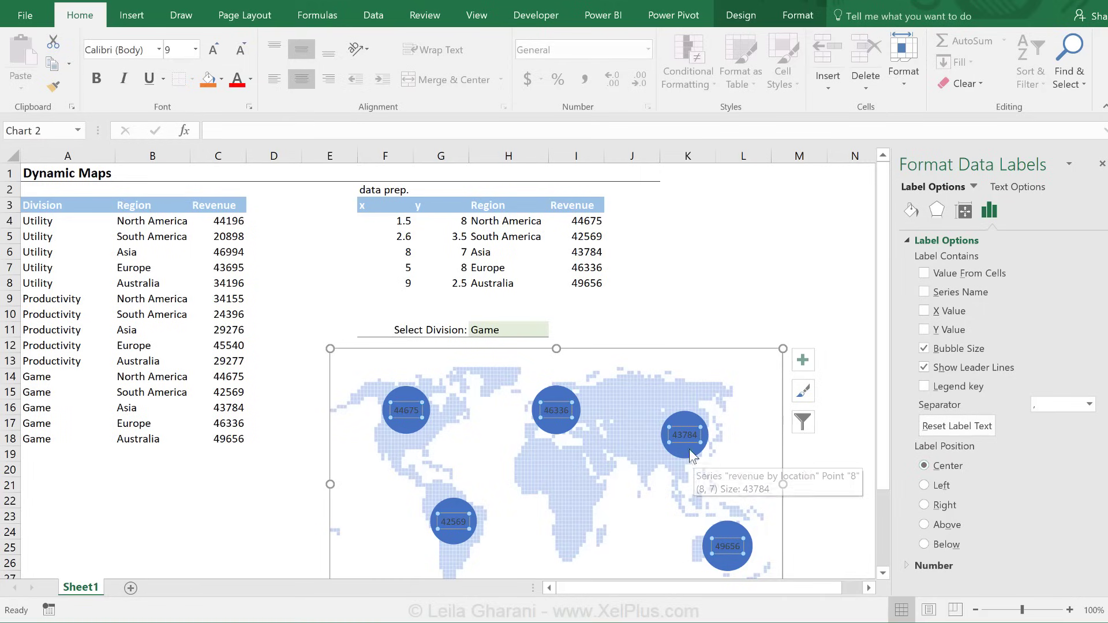
click(250, 79)
click(237, 129)
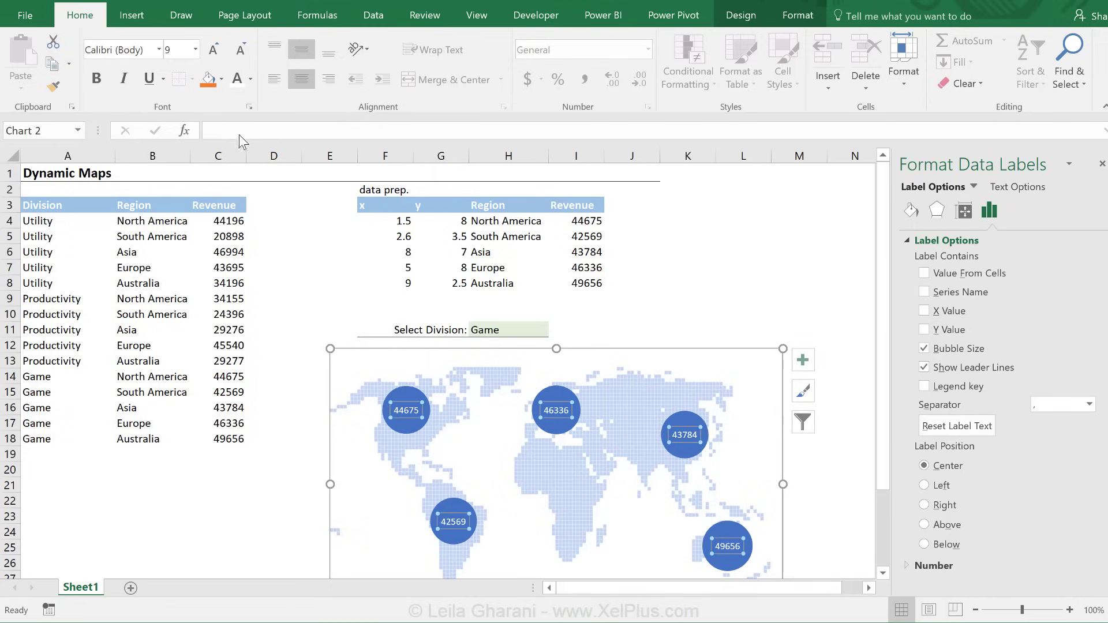
Apply the custom number format #,##0 to the data prep revenue cells I4:I8 that the bubble labels are linked to
click(914, 565)
scroll(1106, 495, down, 2)
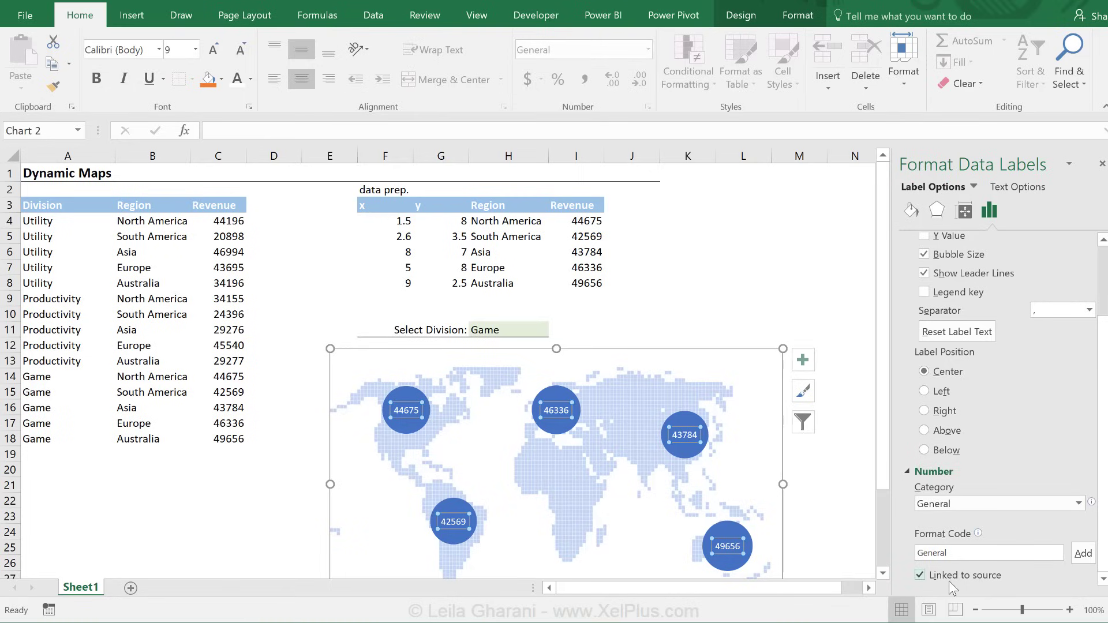
drag(576, 220, 578, 283)
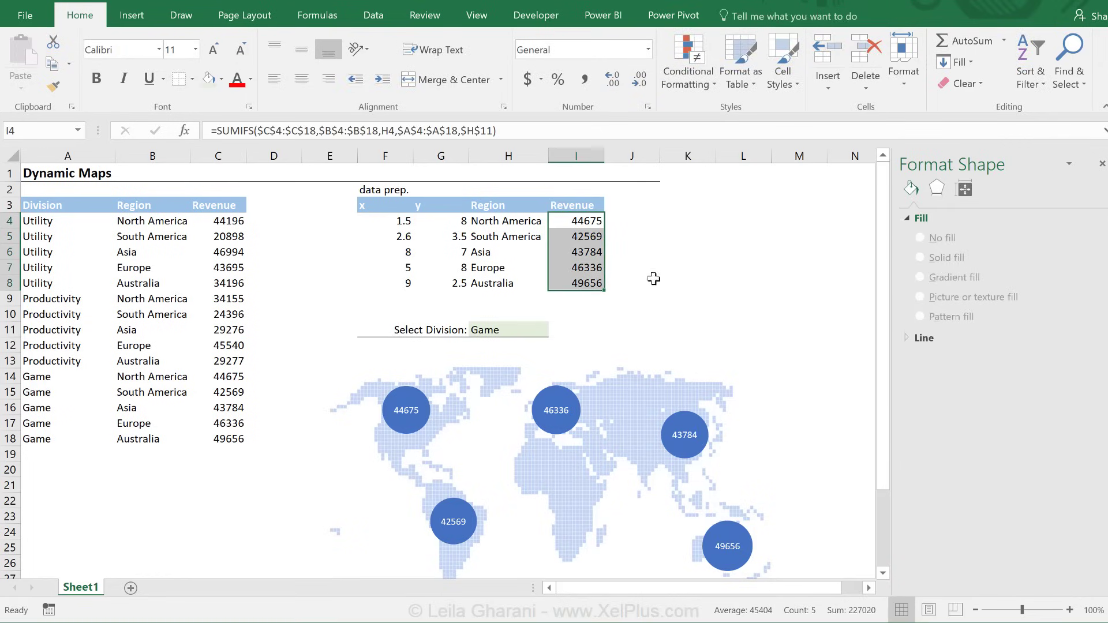
key(ctrl+1)
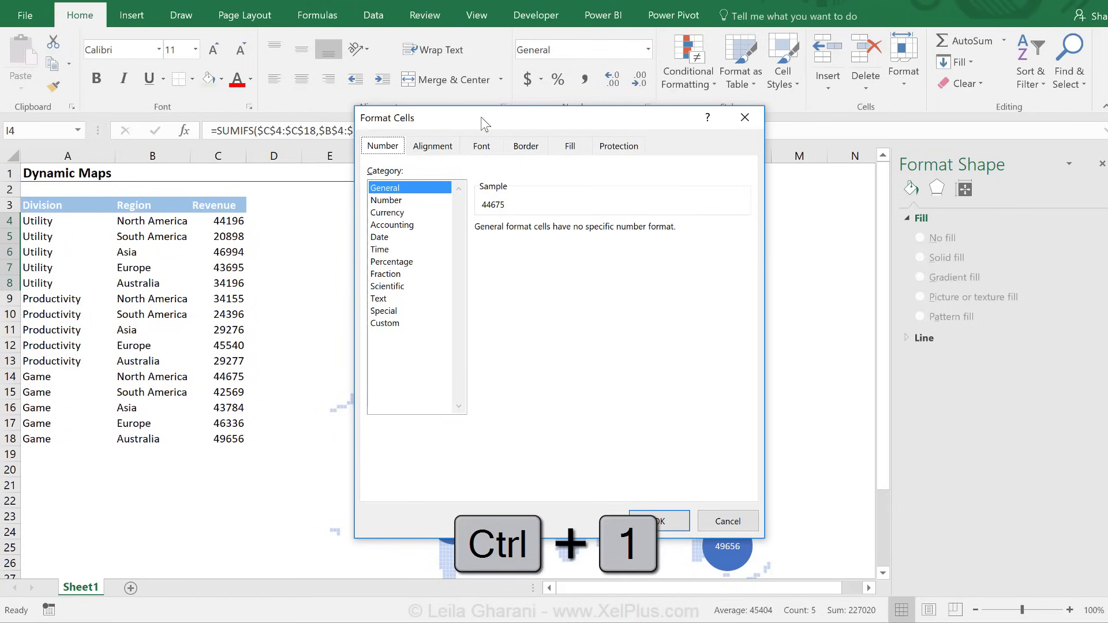
click(385, 324)
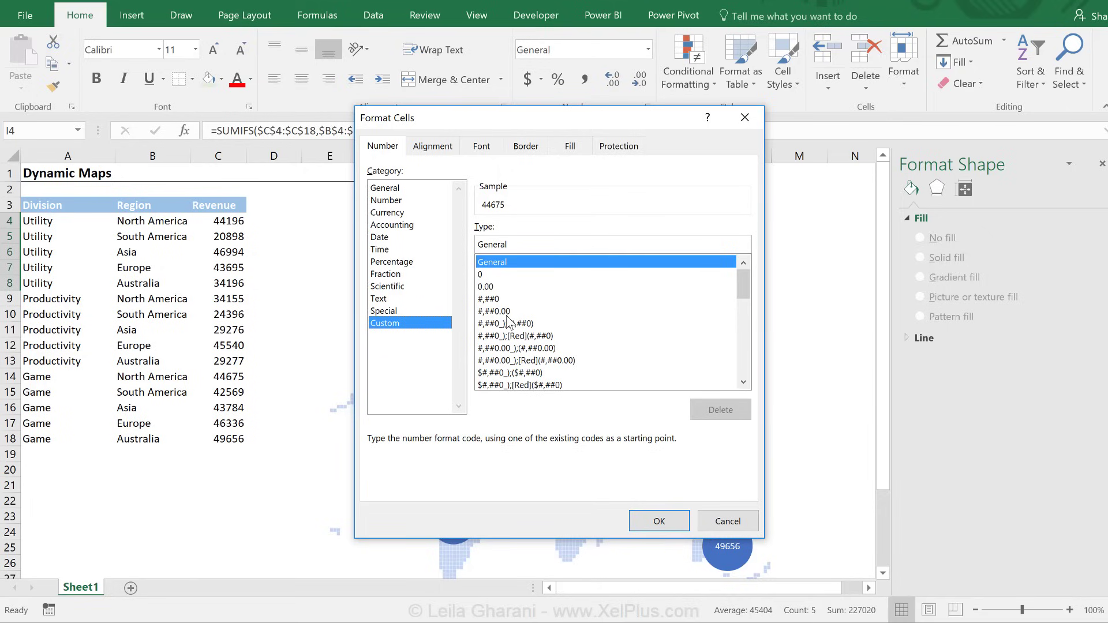
click(506, 299)
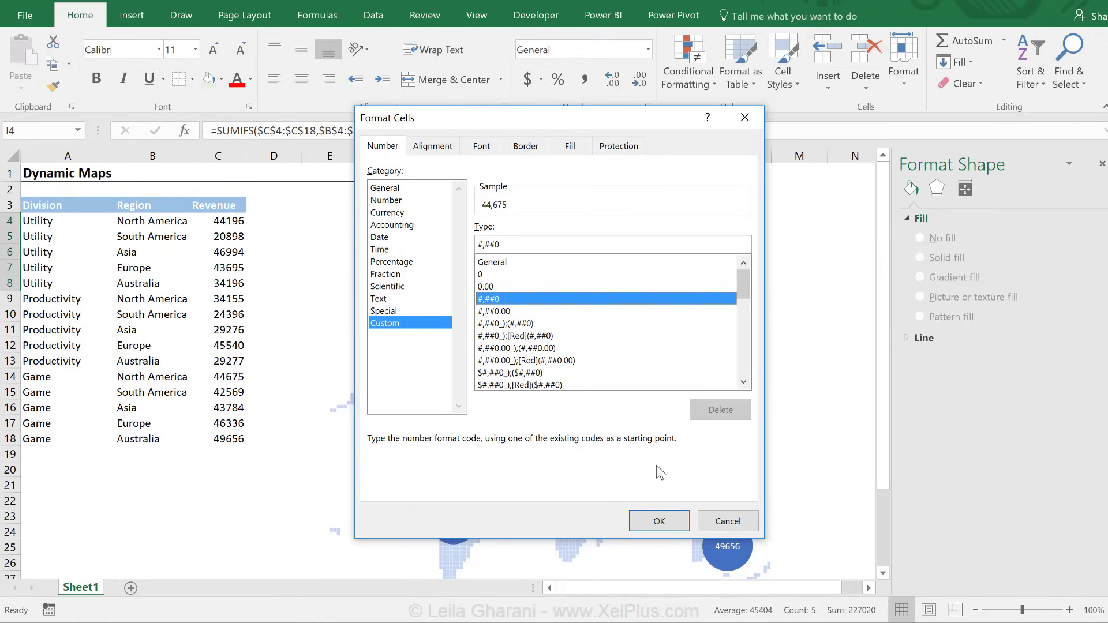
click(659, 521)
click(800, 267)
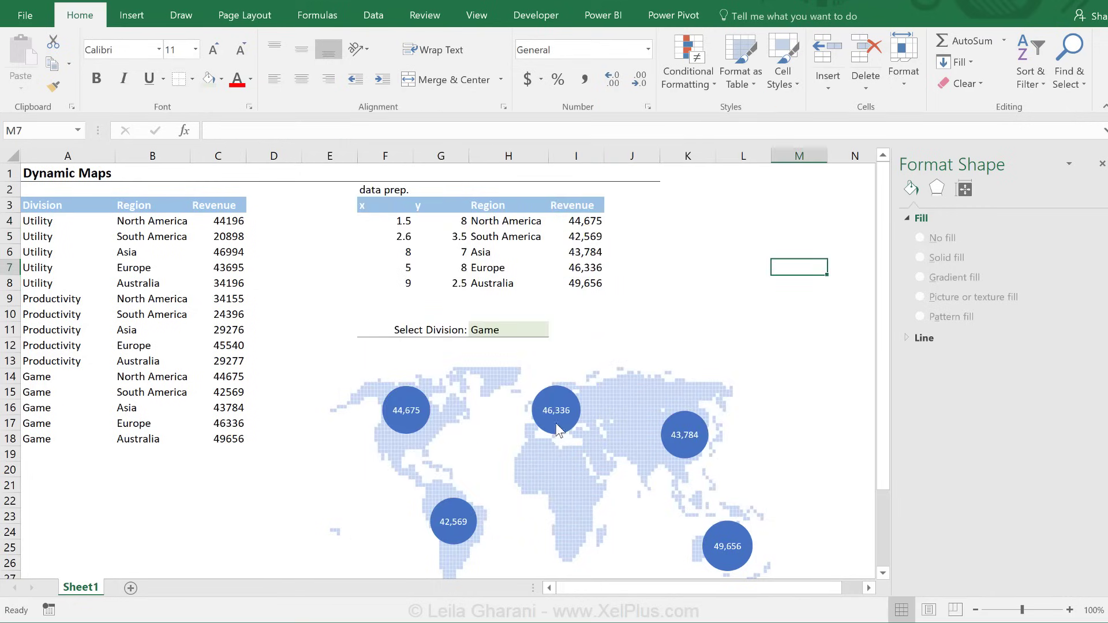
Test the map by switching the selected division in H11 to Utility, Game, Utility again and Productivity
click(505, 328)
click(555, 330)
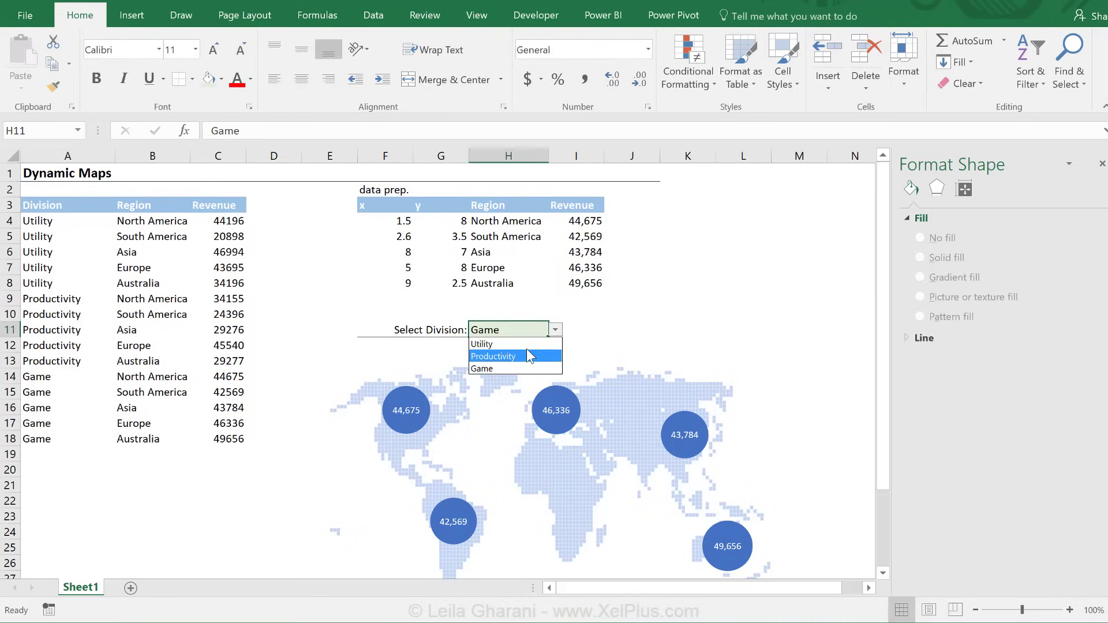
click(491, 344)
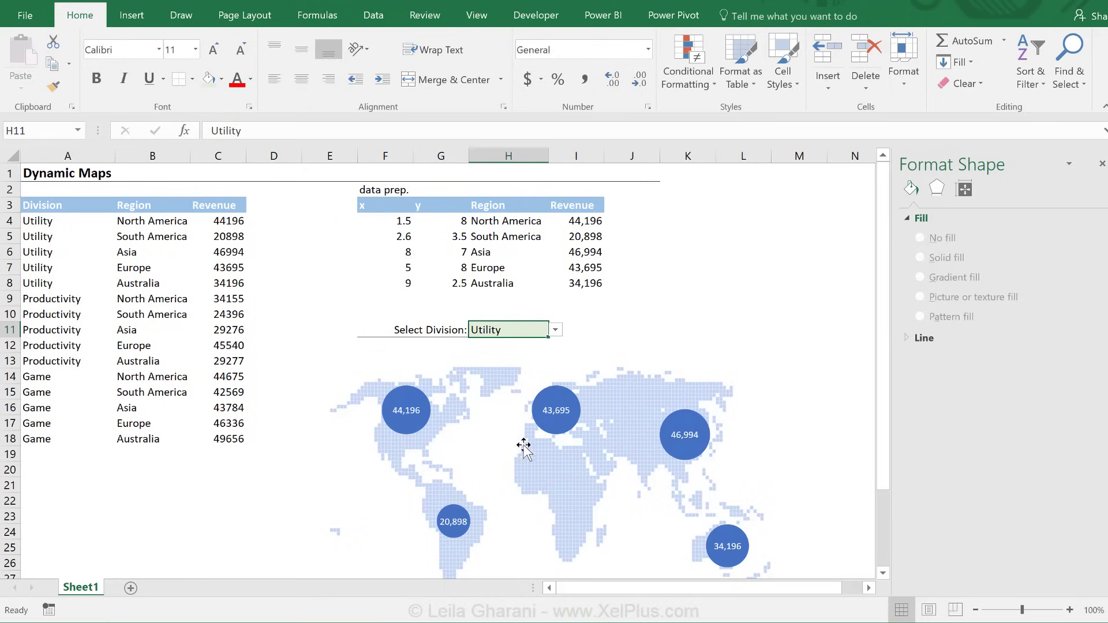
click(555, 330)
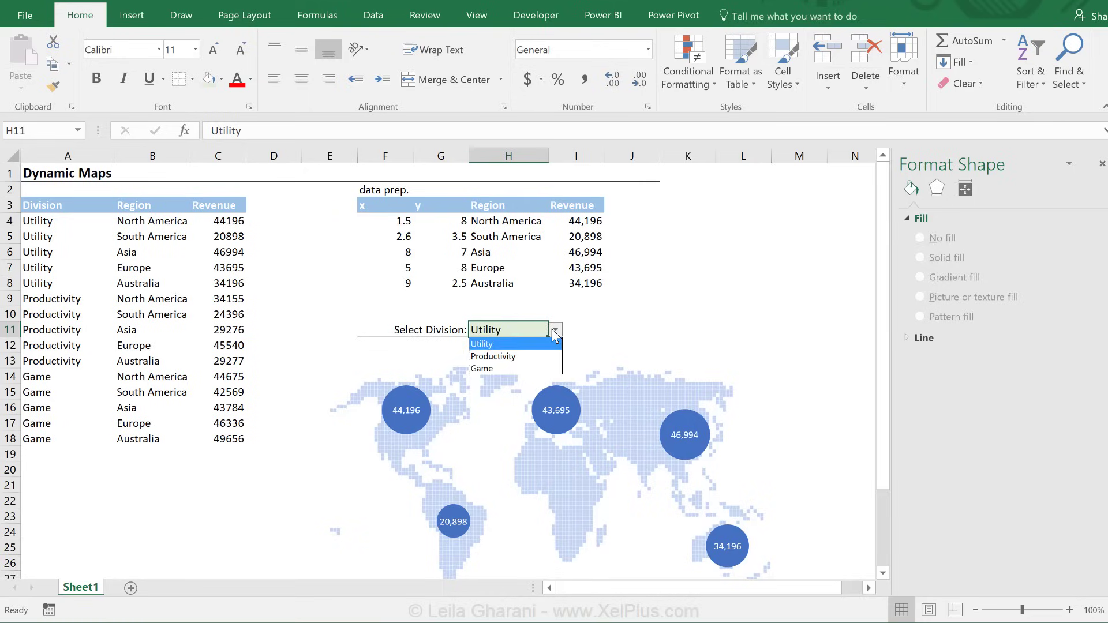
click(511, 369)
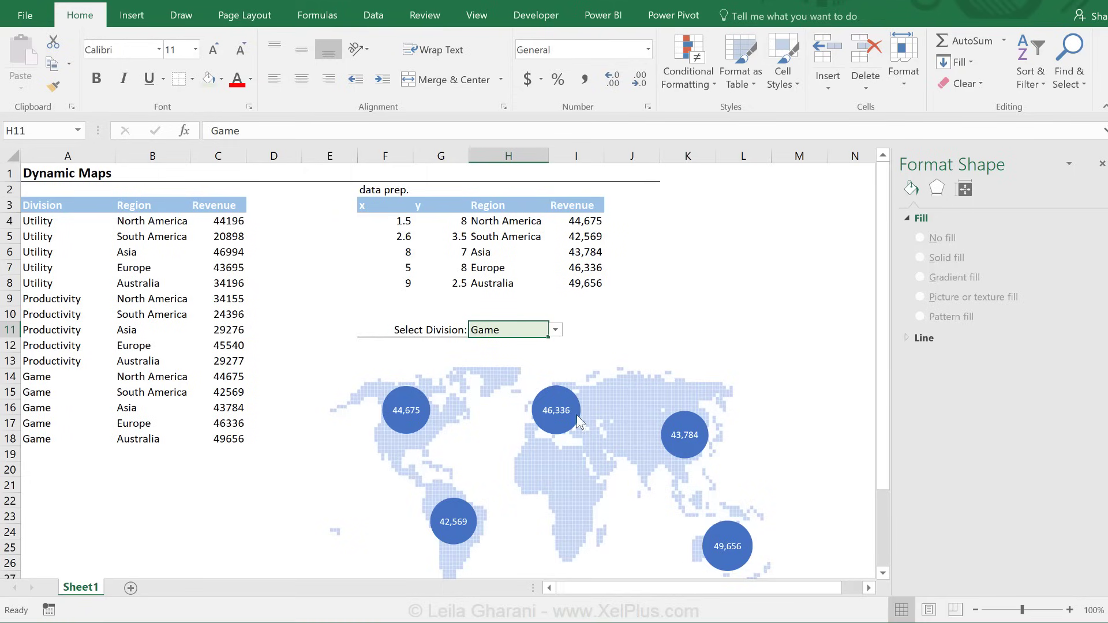
click(555, 331)
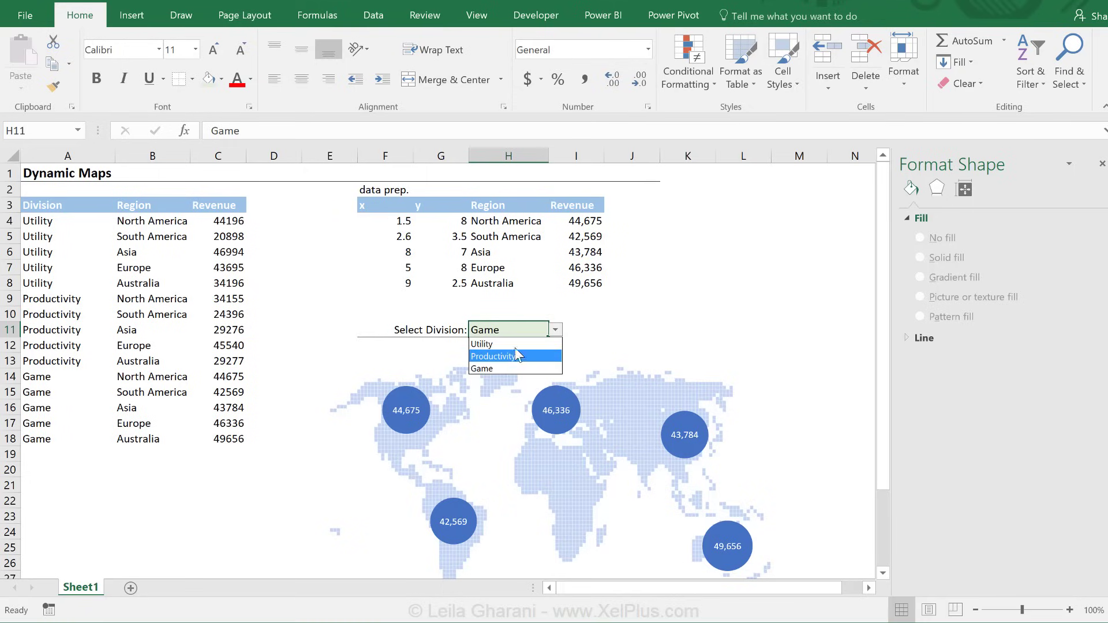
key(Escape)
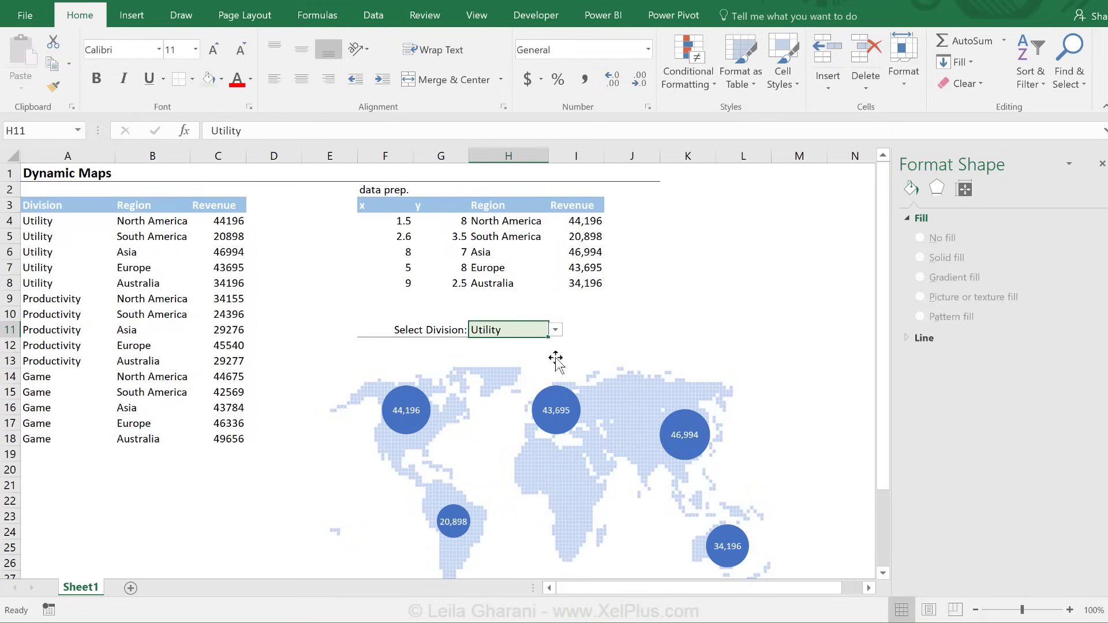
click(555, 330)
click(529, 356)
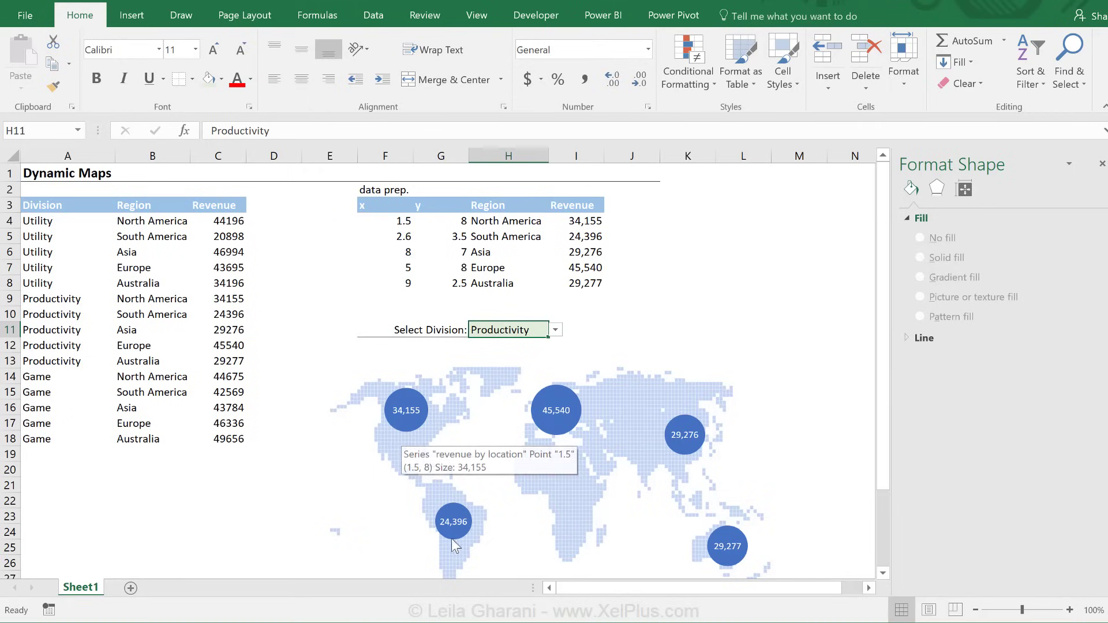
Add the header "Max Revenue" in J3 of the data prep table and widen column J to fit it
click(616, 206)
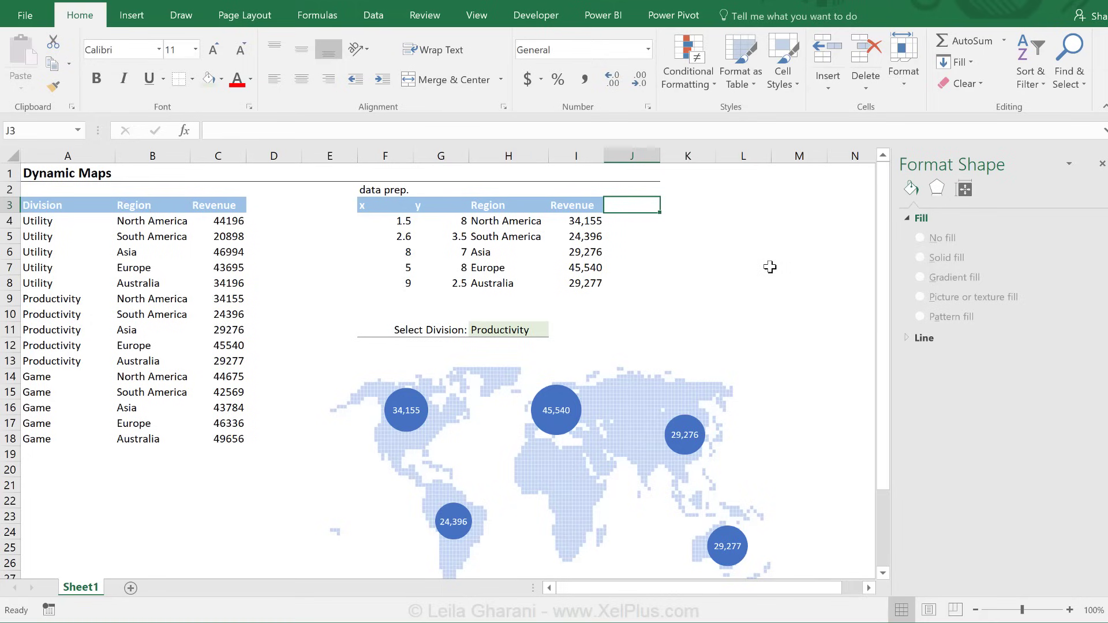
text(Max)
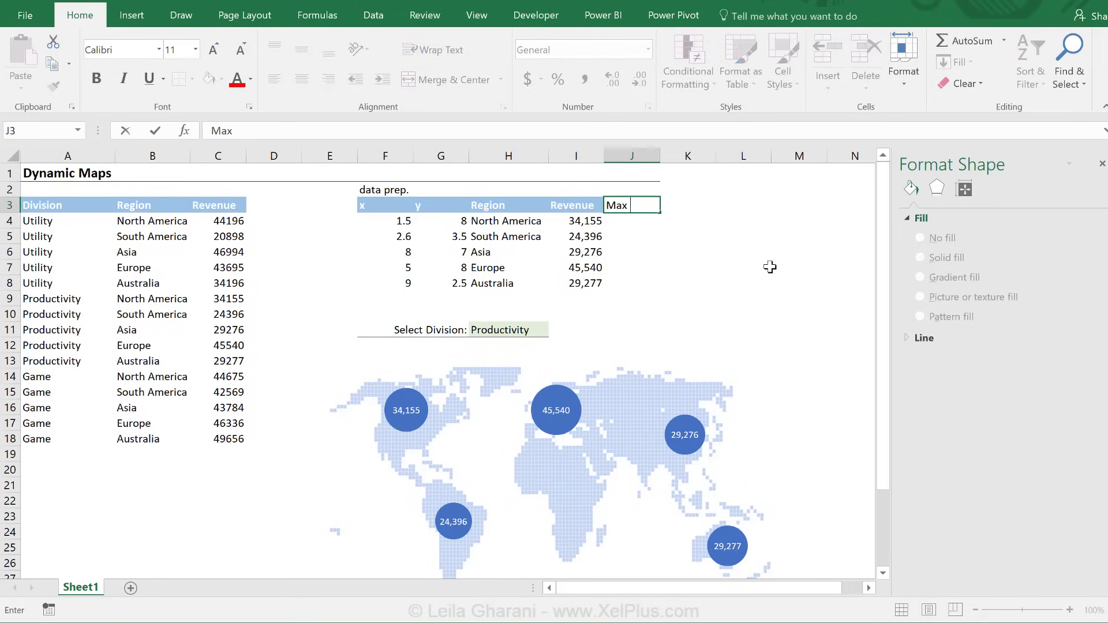
text( Revenue)
key(ctrl+Return)
drag(660, 155, 679, 155)
click(659, 227)
click(630, 250)
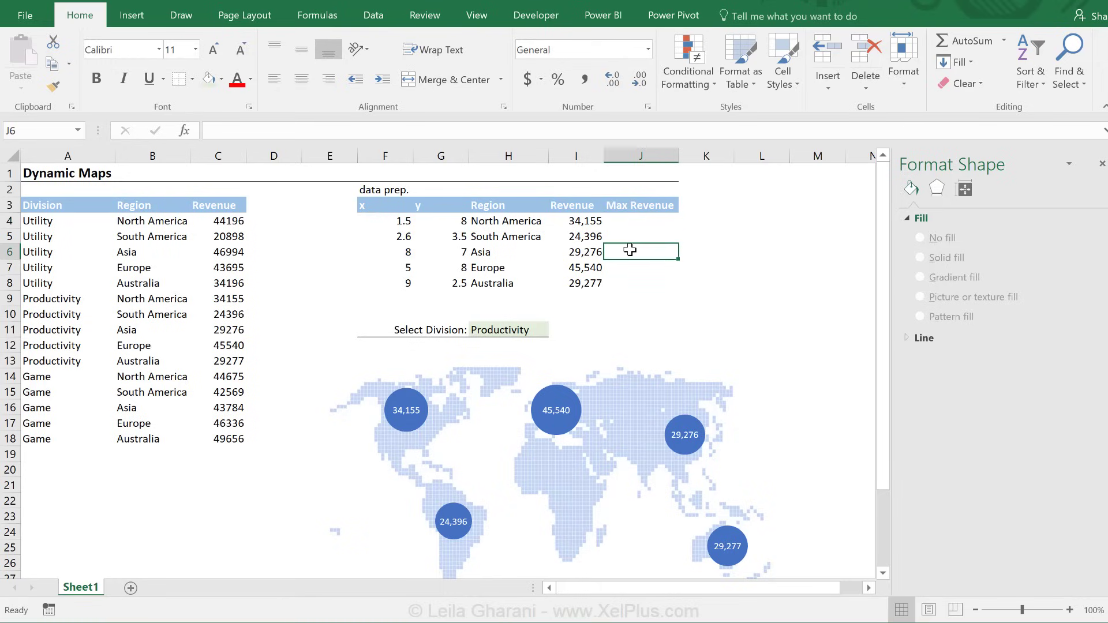
Enter =IF(I4=MAX($I$4:$I$8),I4,"") in J4 and fill the formula down to J8
drag(577, 221, 587, 284)
click(645, 252)
key(Up)
key(Up)
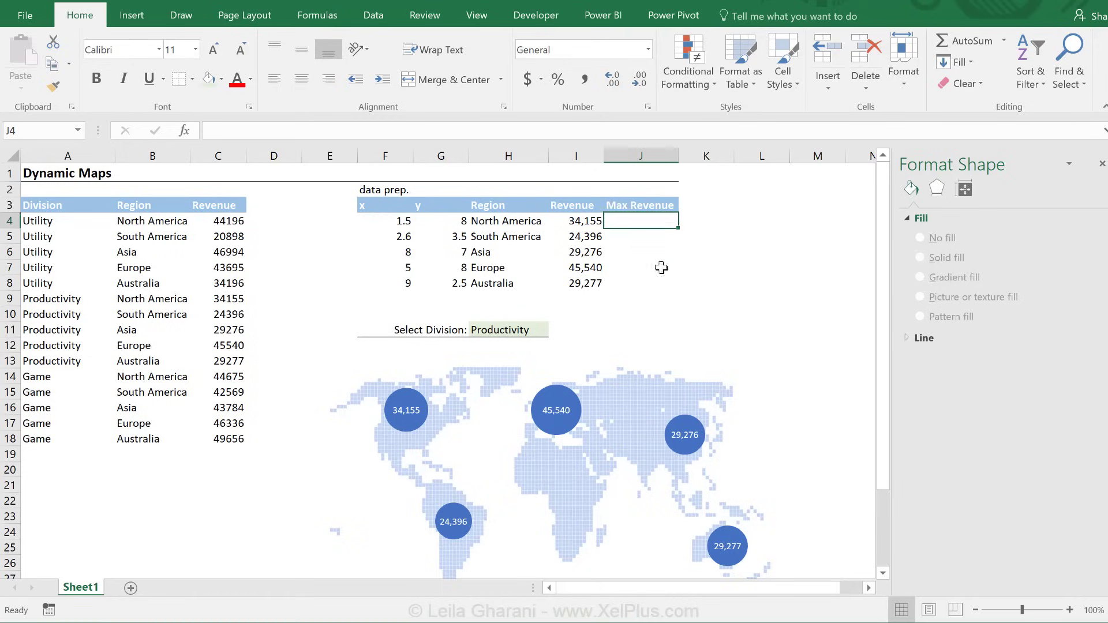
text(=if()
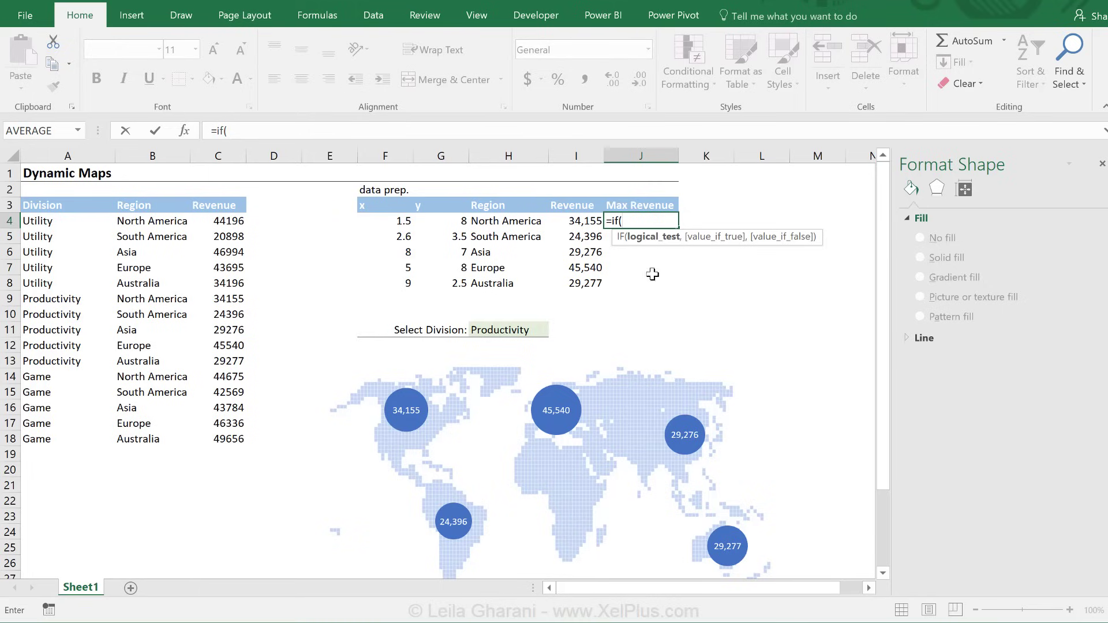
click(584, 219)
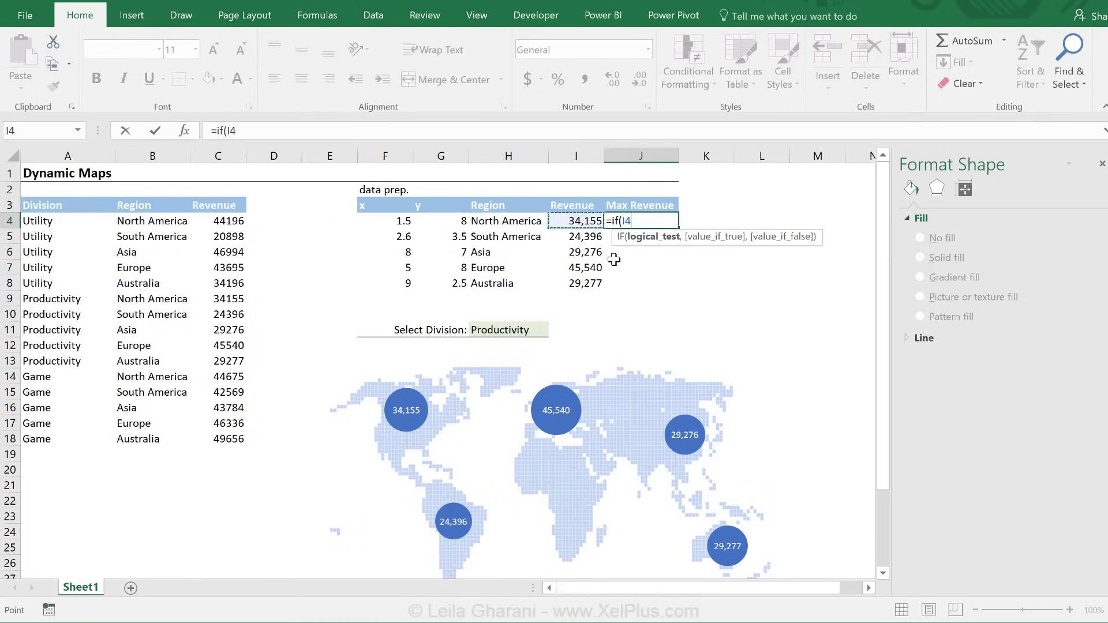
text(=max()
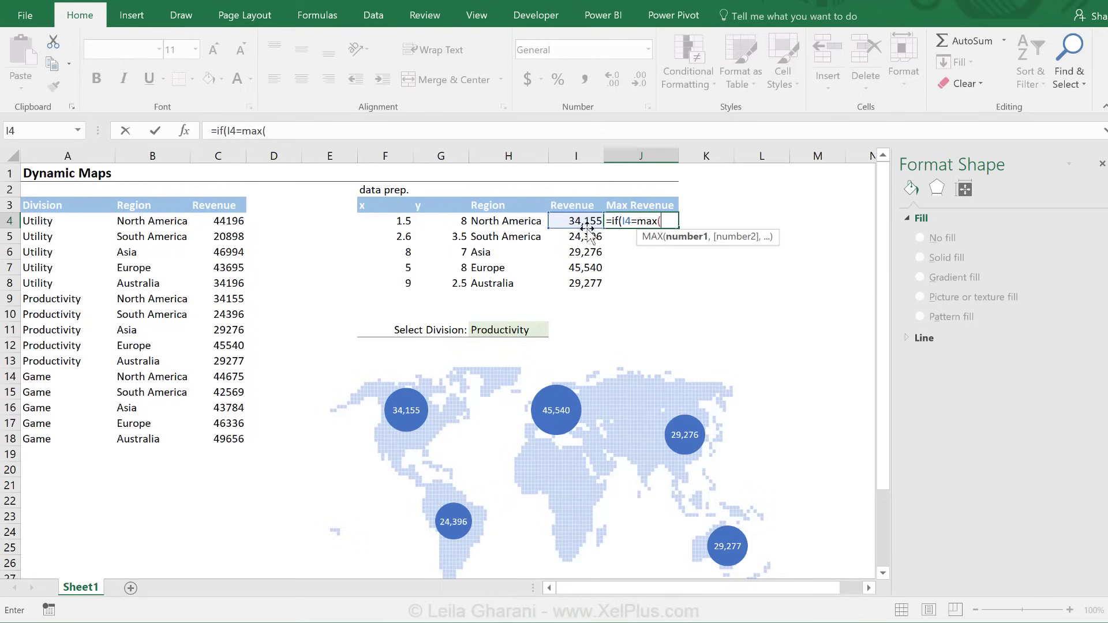
drag(588, 222, 595, 283)
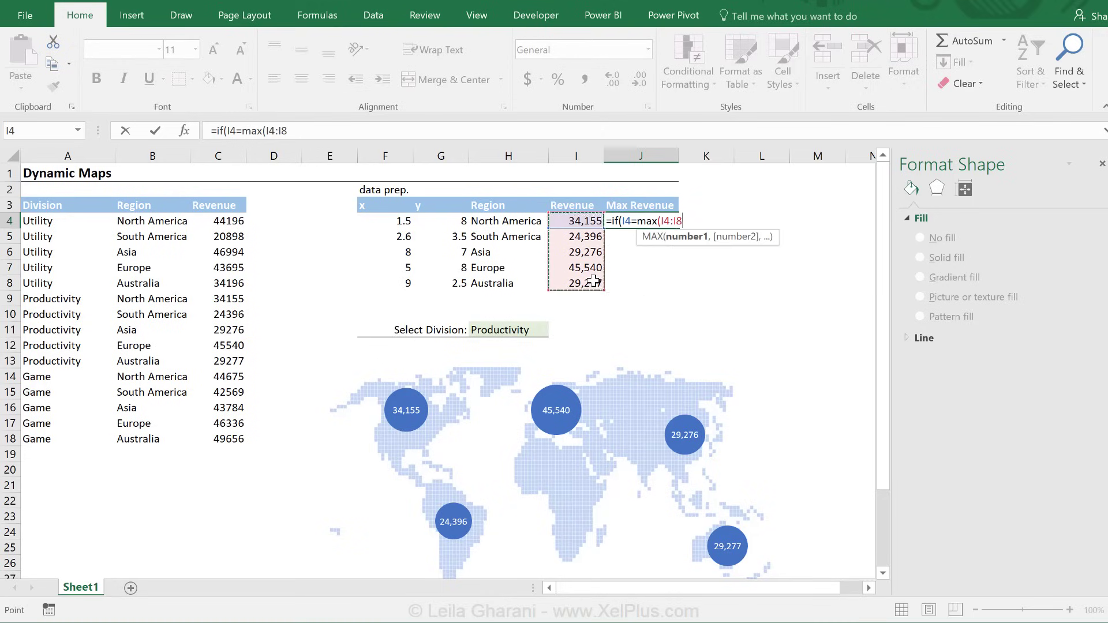
key(F4)
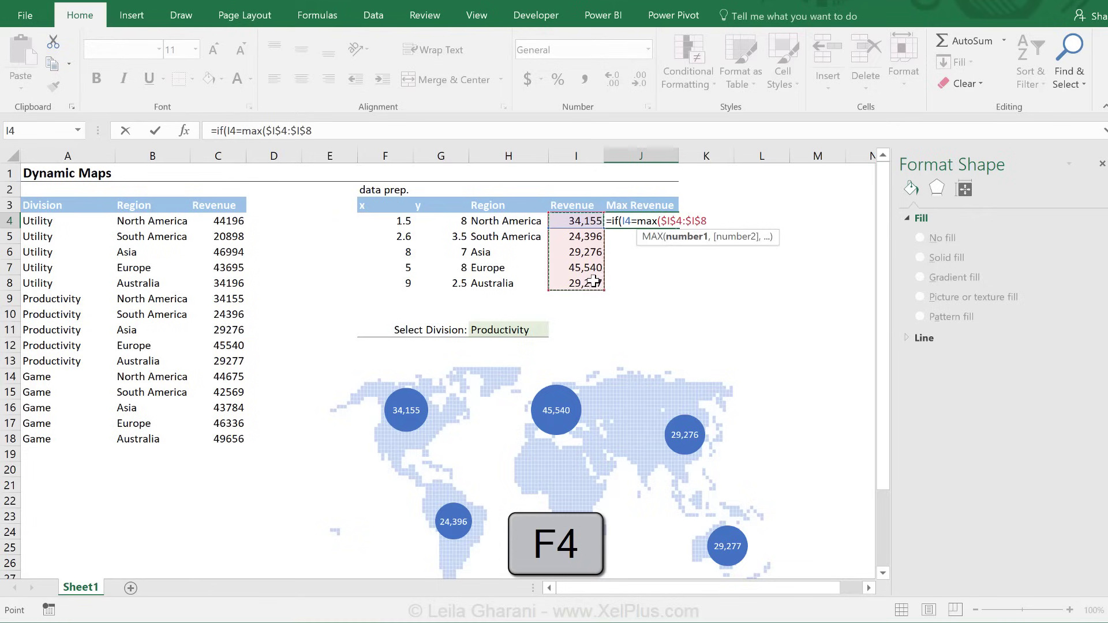
text(),)
click(590, 222)
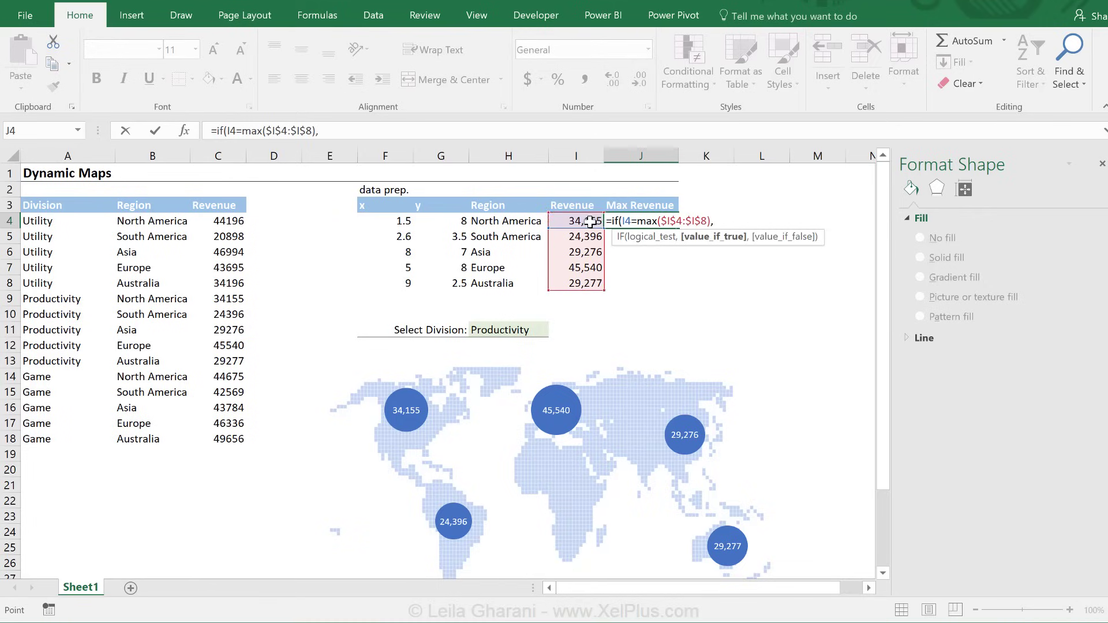
text(,)
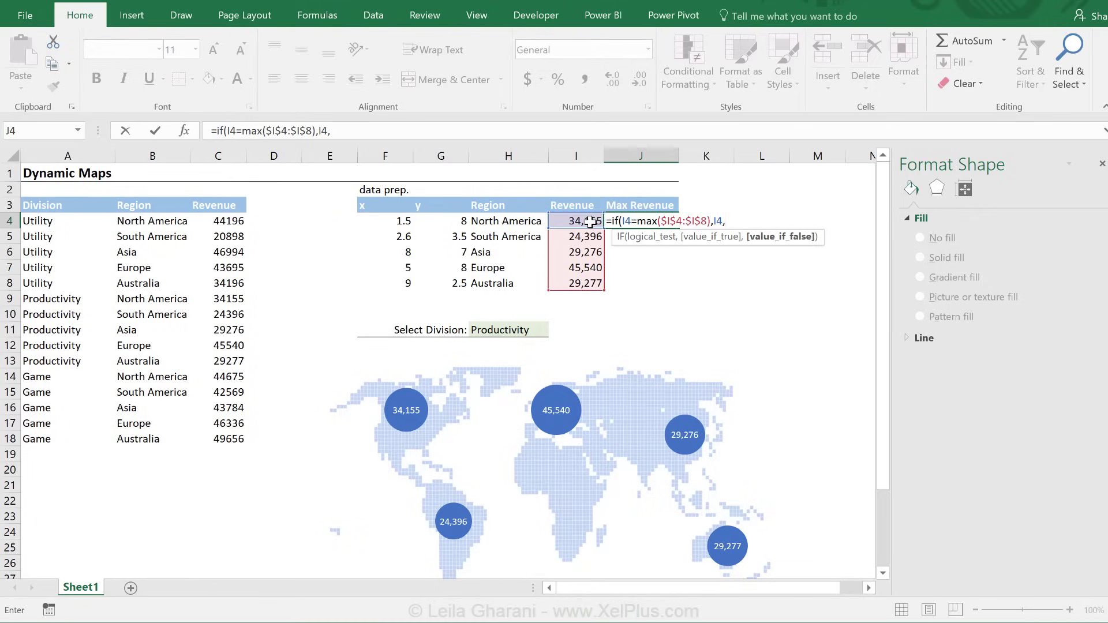
text(""))
key(ctrl+Return)
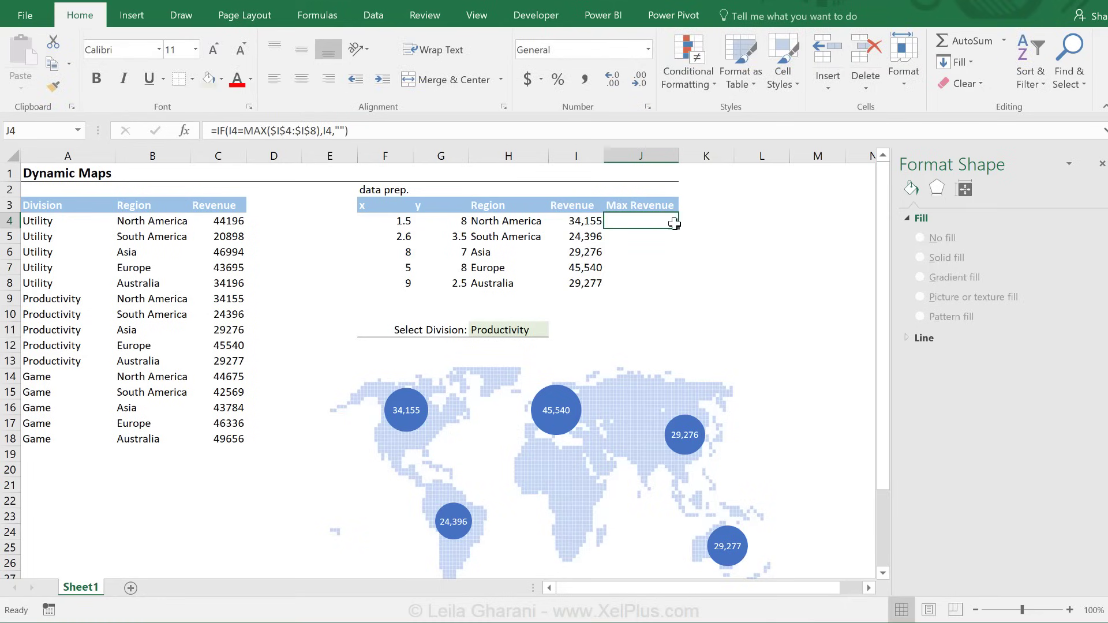
drag(680, 228, 658, 288)
click(641, 268)
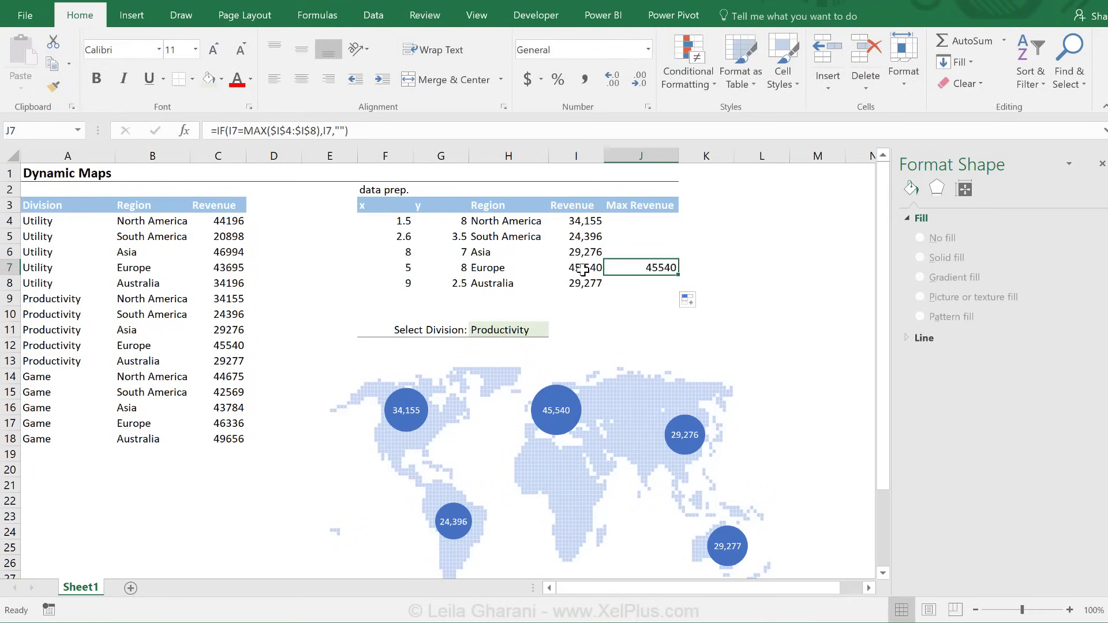
Change the selected division in H11 to Utility to check the Max Revenue column
click(522, 332)
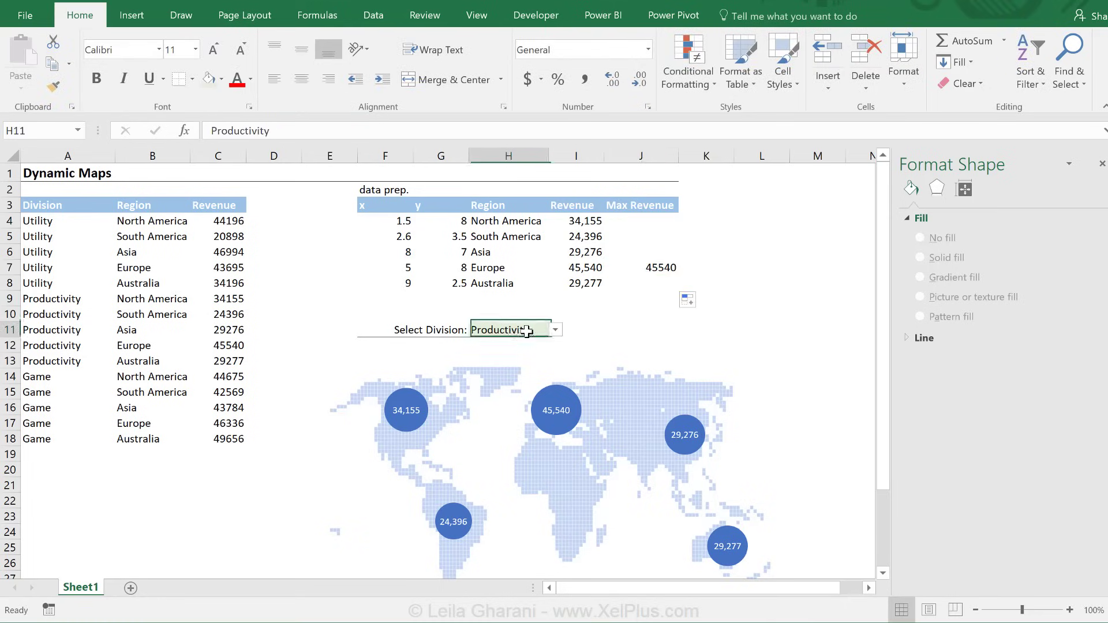
click(556, 331)
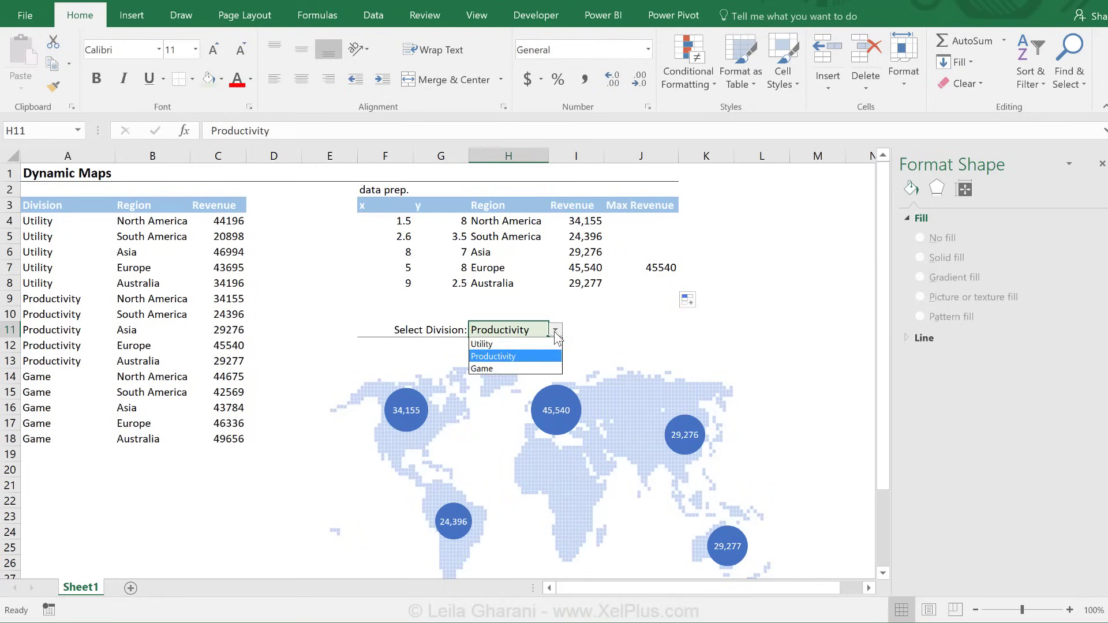
click(510, 349)
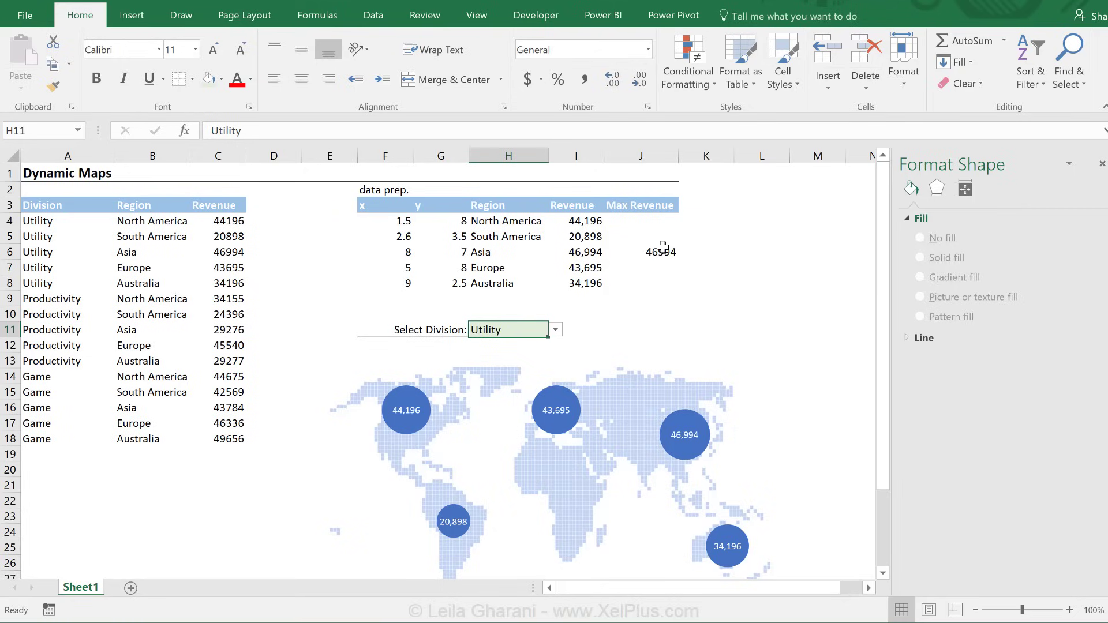
Add a new data series to the map's bubble chart, taking its name from the Max Revenue header in J3
drag(653, 206, 657, 284)
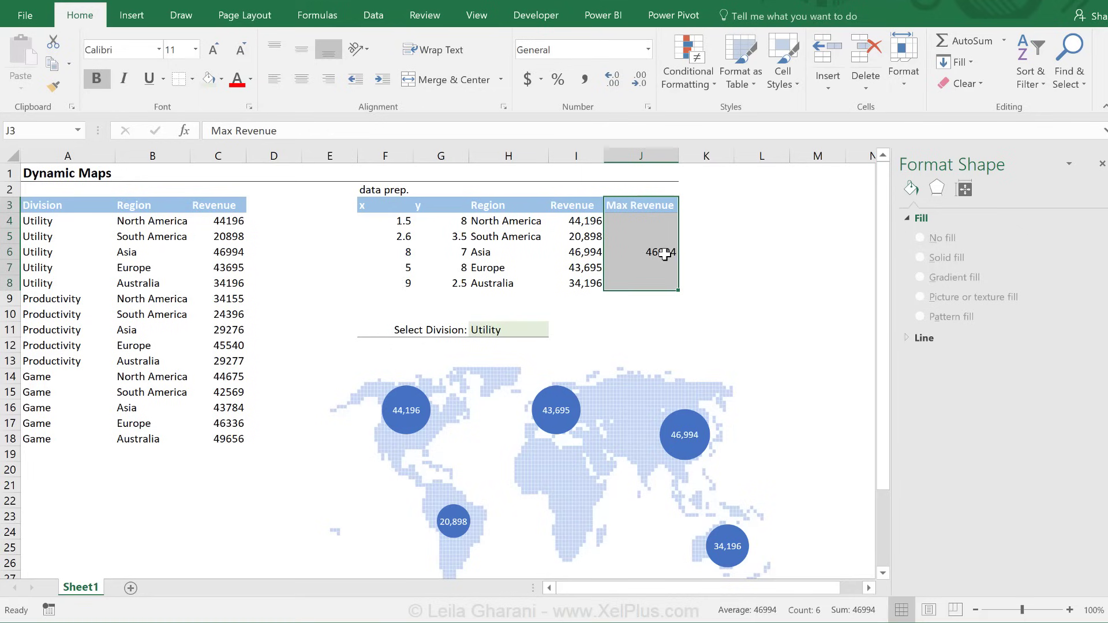
right_click(636, 395)
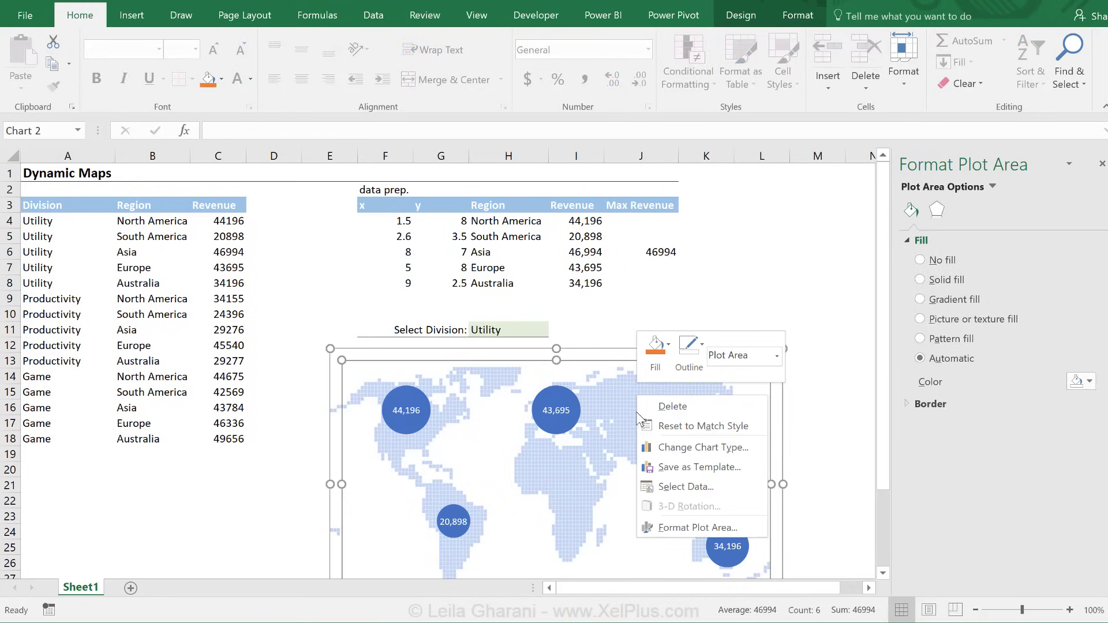
click(677, 487)
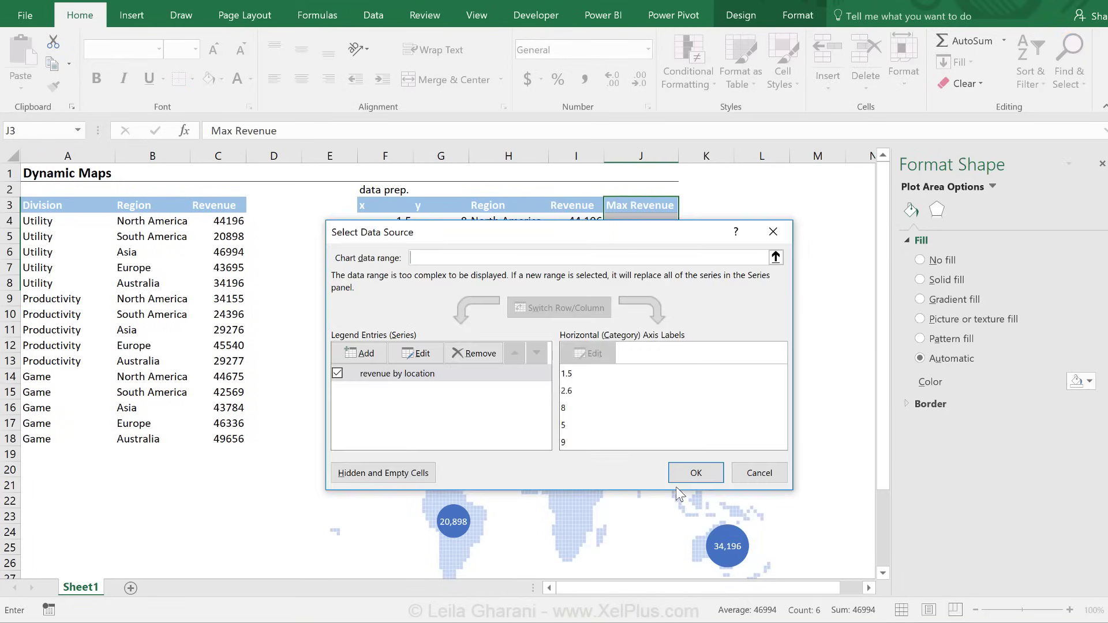
click(368, 355)
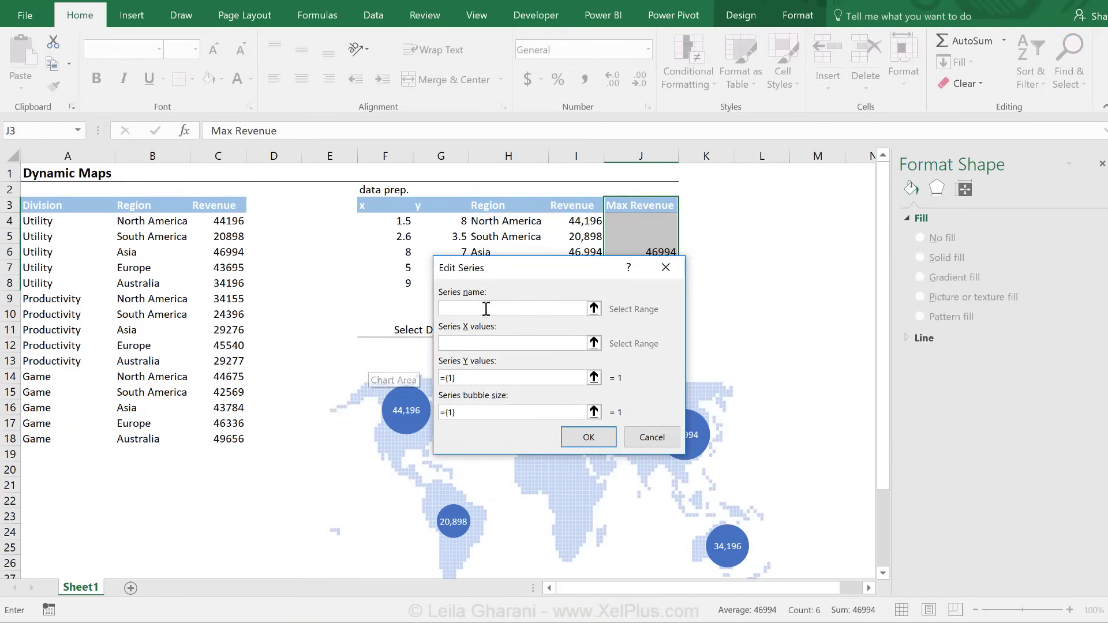
click(633, 206)
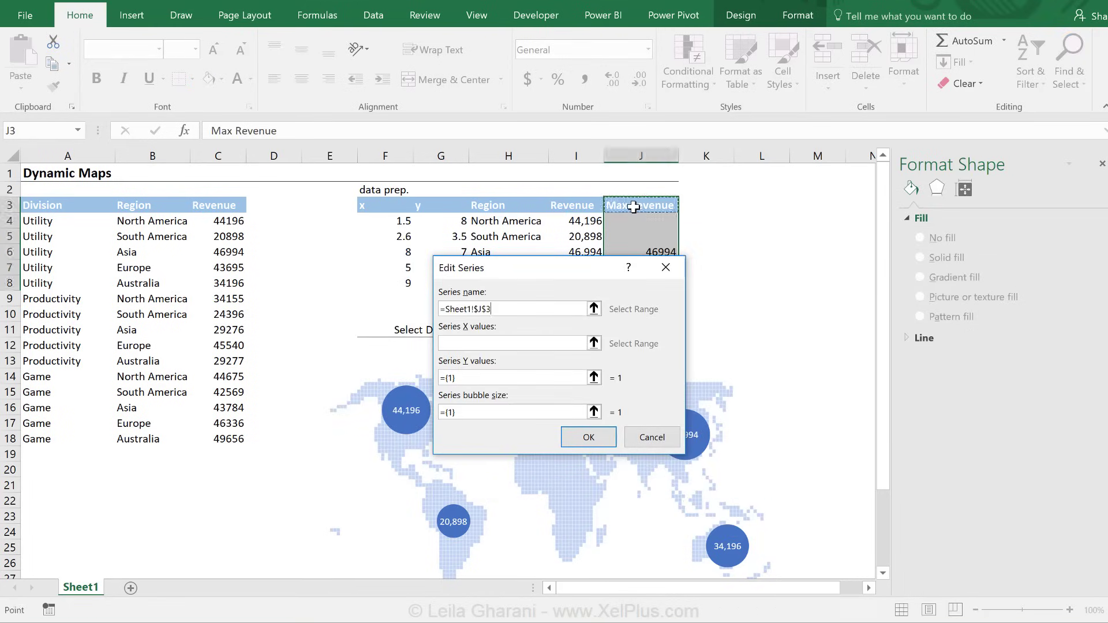
Set the new series' X values to F4:F8 and its Y values to G4:G8
click(465, 343)
drag(396, 220, 399, 283)
drag(477, 412, 404, 398)
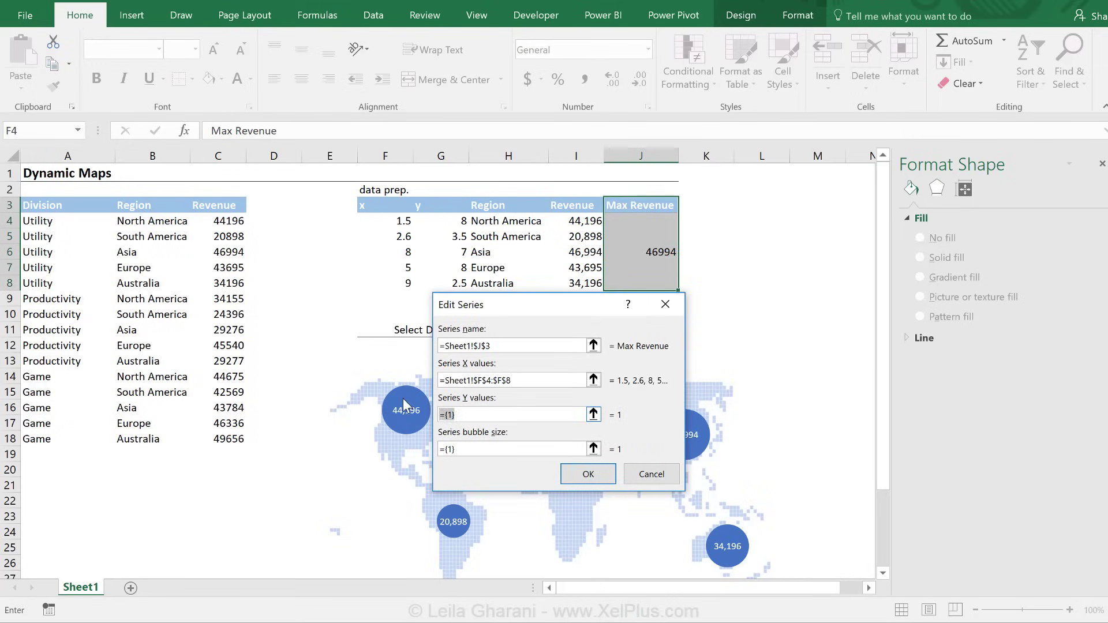
key(BackSpace)
drag(448, 221, 450, 284)
Set the Max Revenue series' bubble size to J4:J8 and apply the new series to the chart
drag(490, 449, 423, 441)
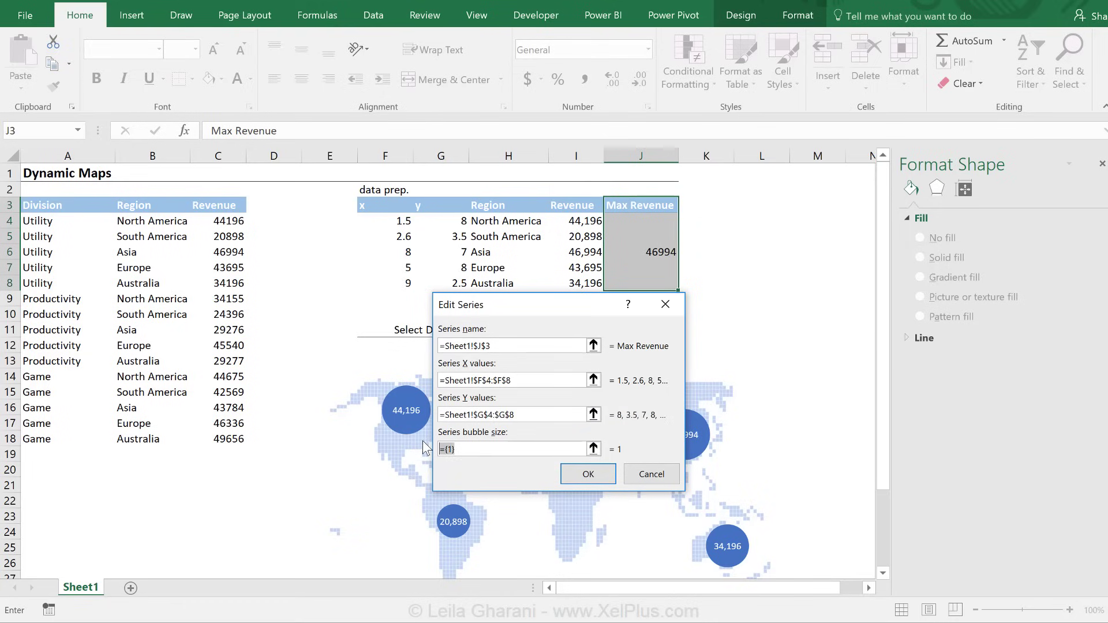
key(BackSpace)
drag(584, 304, 576, 329)
drag(616, 228, 613, 284)
click(582, 500)
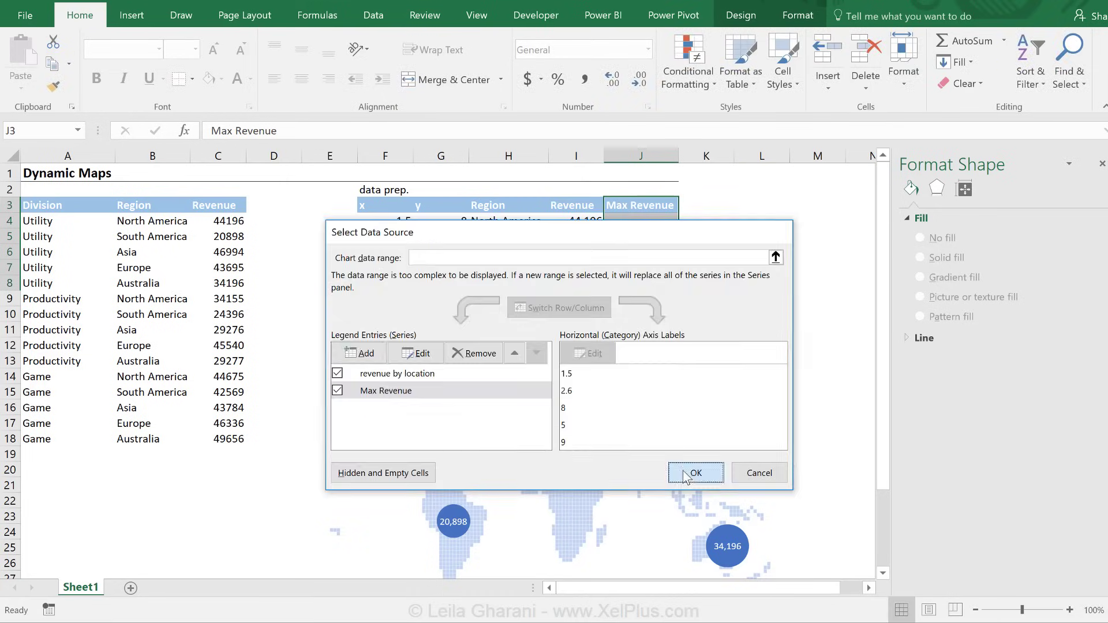
click(684, 470)
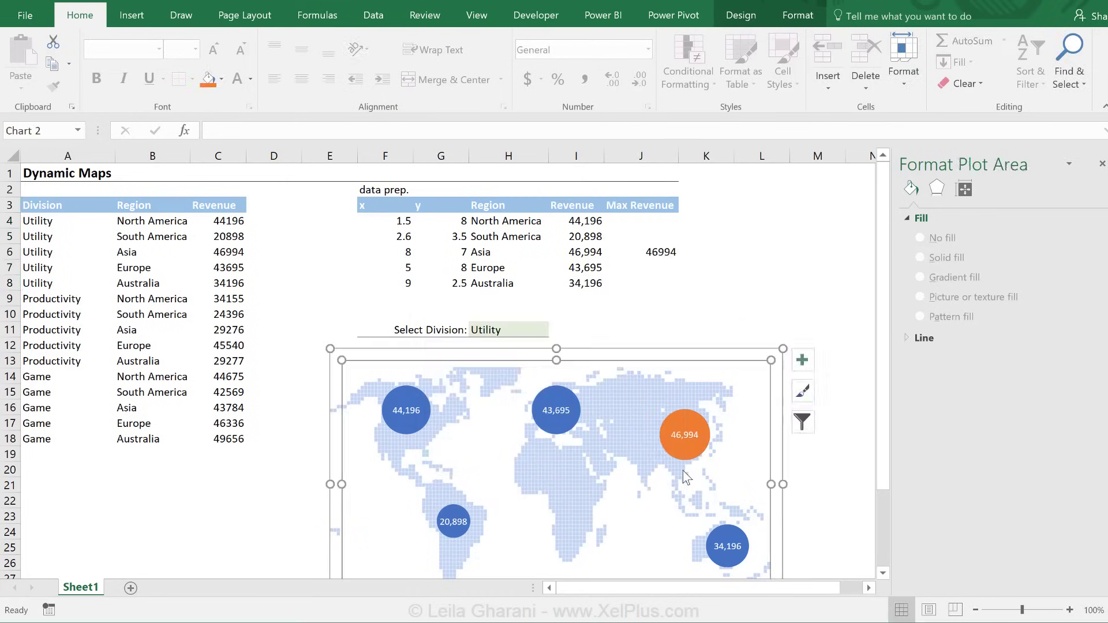
Test the maximum revenue bubble by switching the selected division in H11 to Productivity and then Game
click(811, 468)
scroll(798, 454, down, 2)
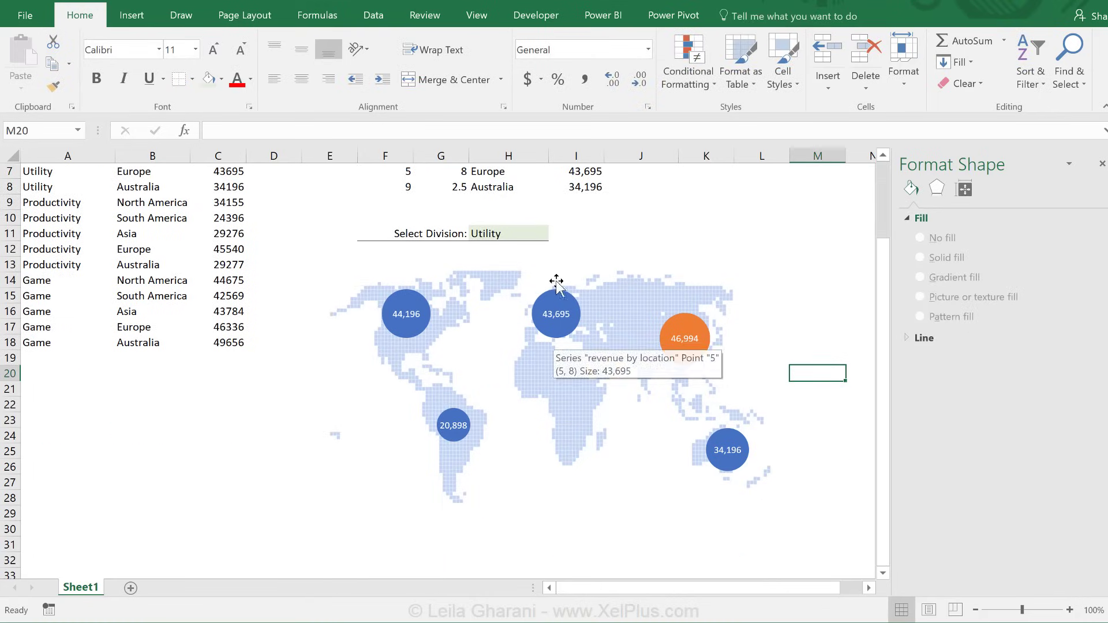
click(527, 232)
click(556, 233)
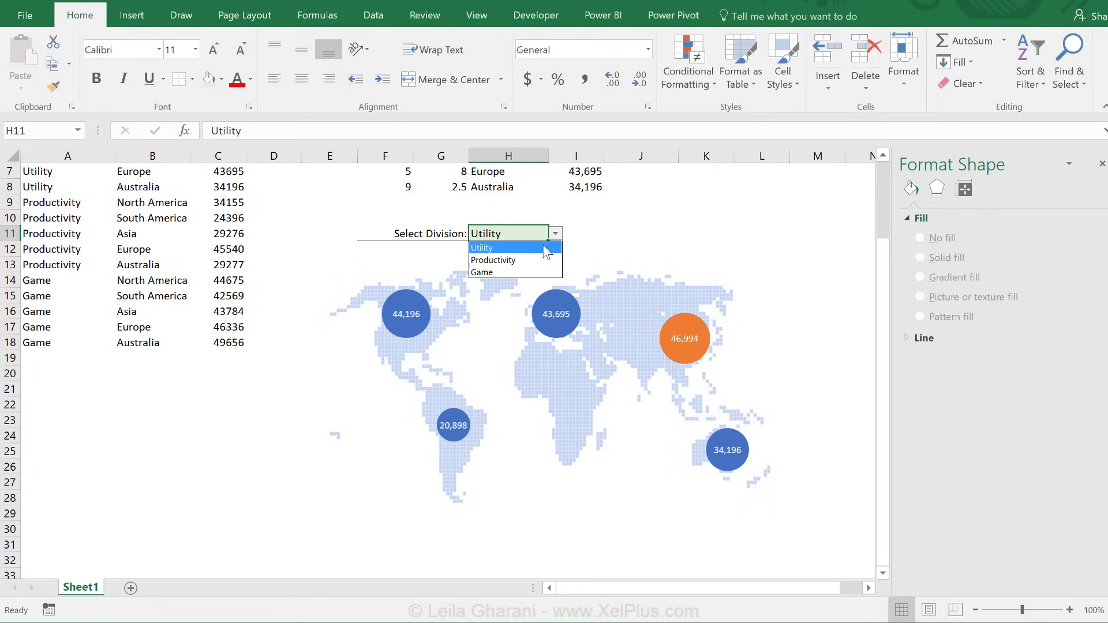
click(535, 257)
click(555, 233)
click(514, 272)
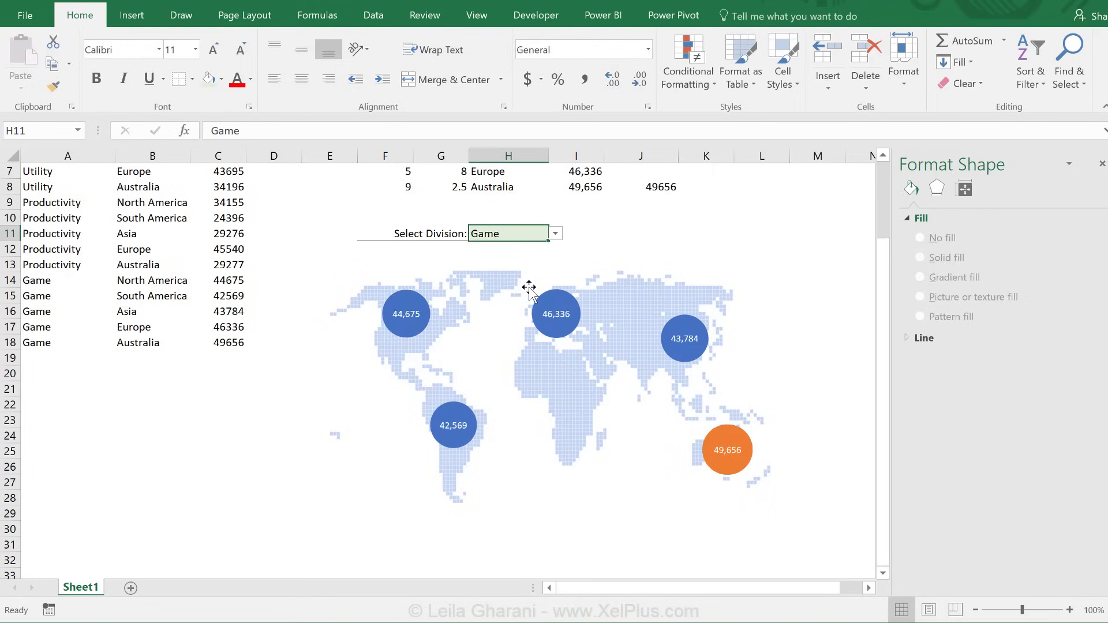